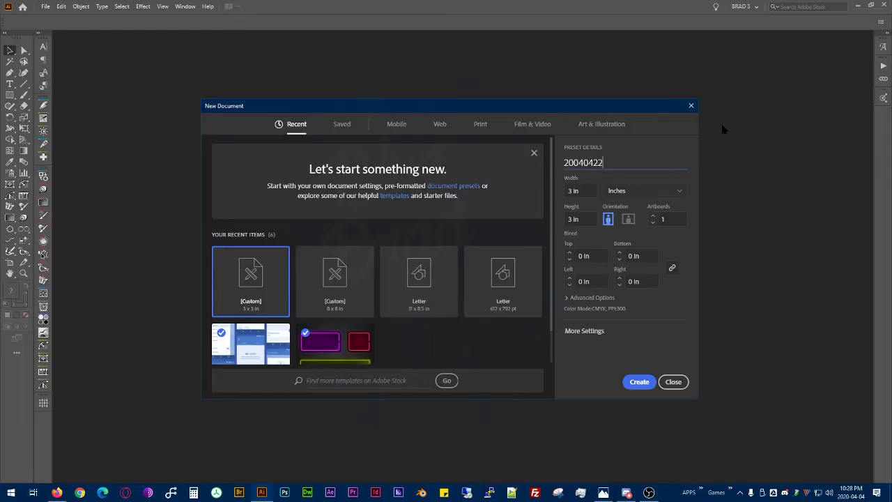
# - Name the new document 2004042229.1 fast and create it at 3 by 3 inches
pyautogui.write('291')
pyautogui.write('fast')
pyautogui.click(660, 384)
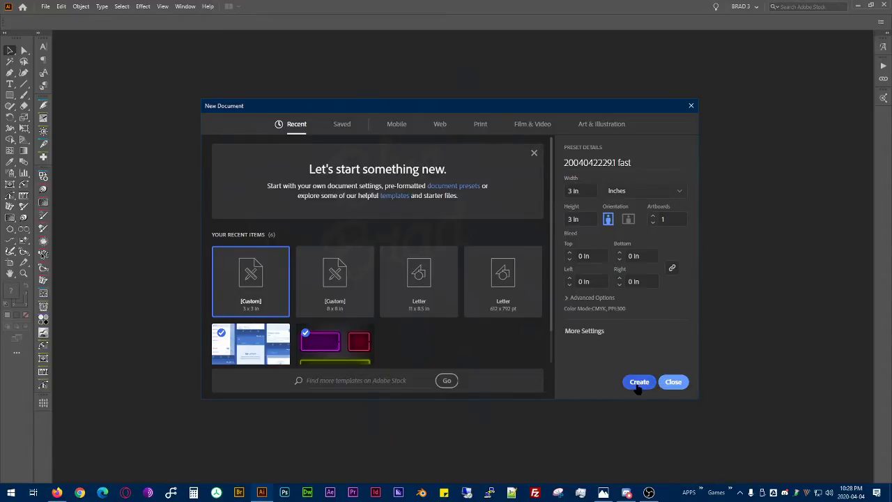
pyautogui.click(637, 384)
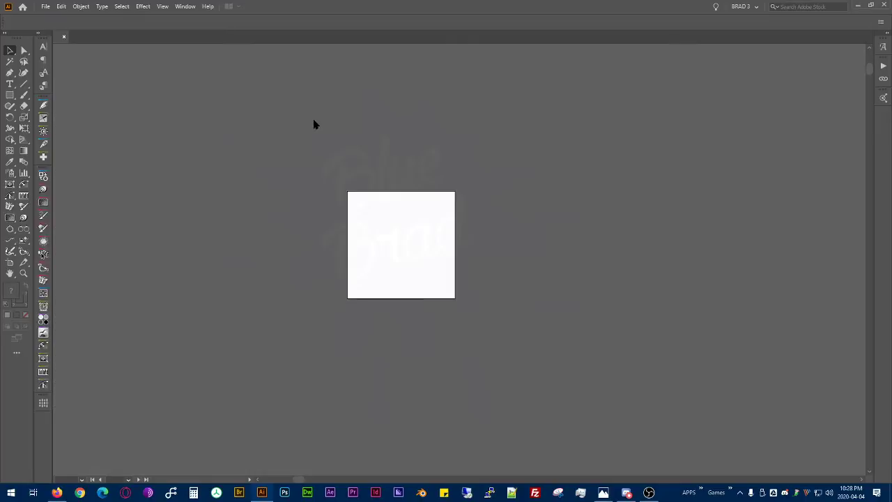
# - Start saving the document and browse to the Illustrator Graphic Styles folder inside PROJECTS > Clipart Genius
pyautogui.hotkey('ctrl', 's')
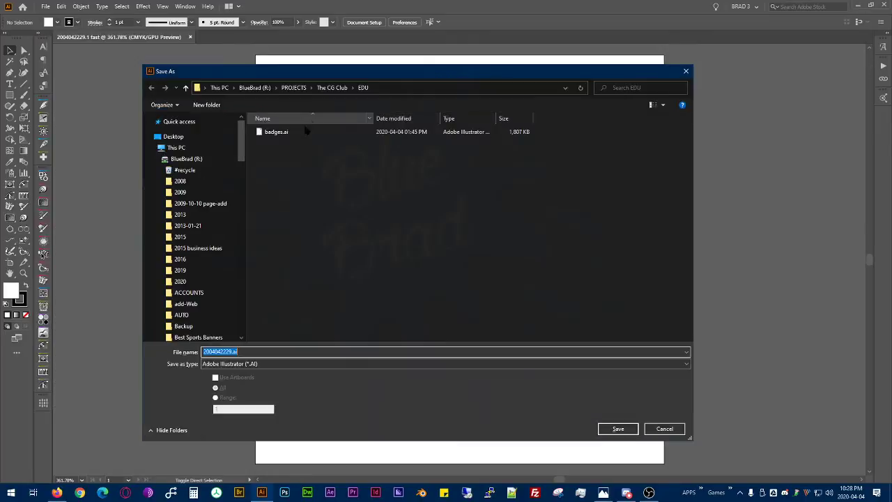
pyautogui.click(332, 88)
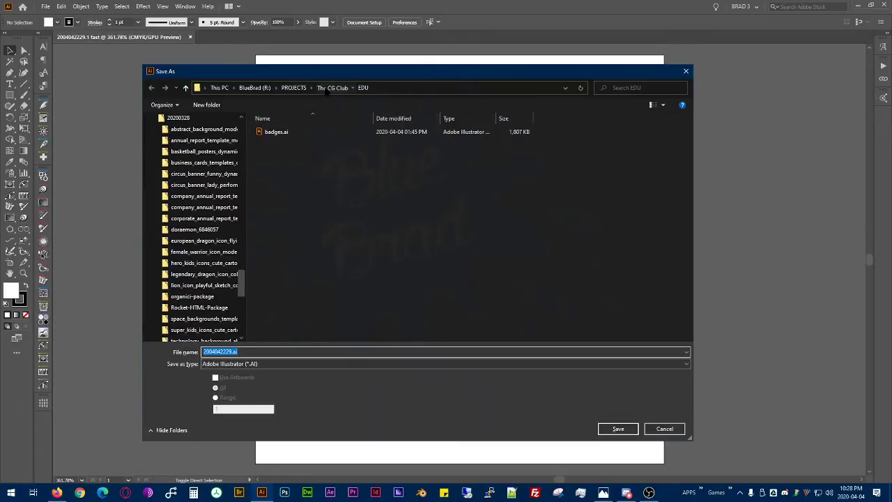
pyautogui.scroll(3, 198, 169)
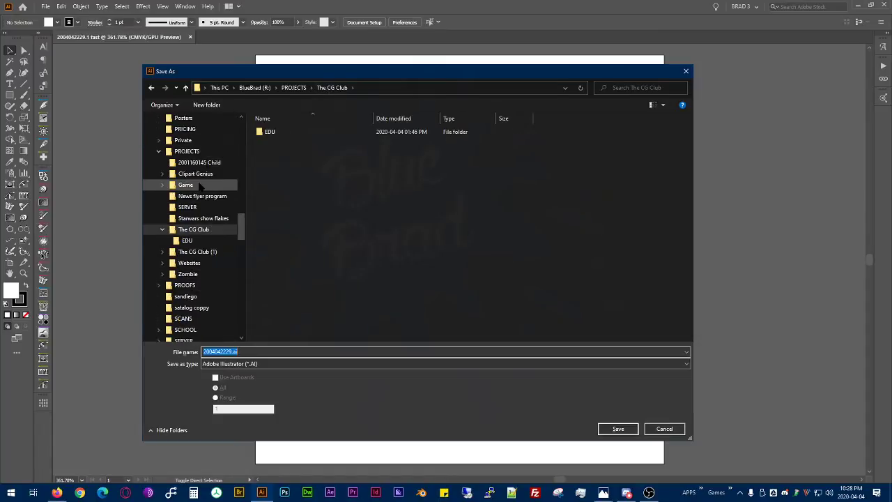
pyautogui.click(202, 173)
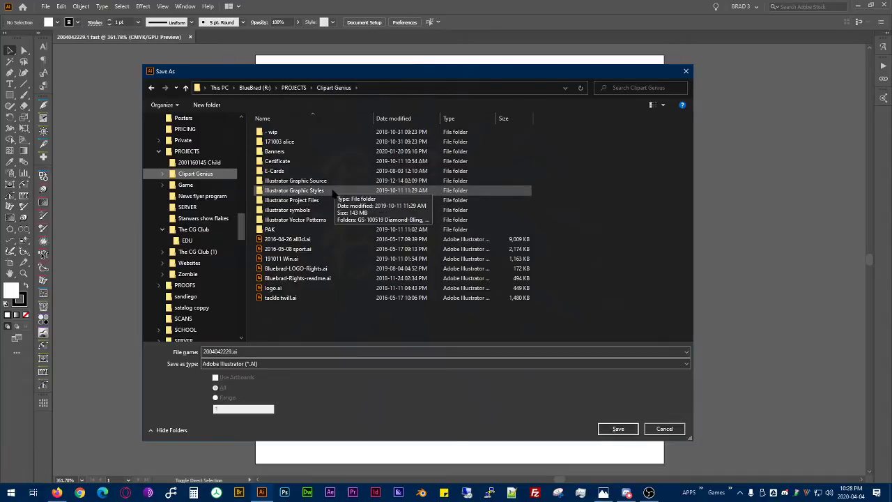
pyautogui.click(333, 191)
pyautogui.doubleClick(333, 191)
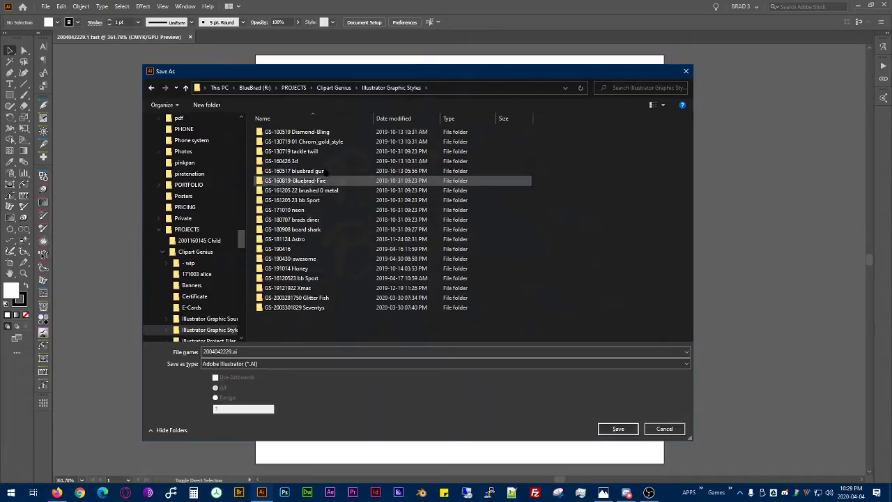
pyautogui.click(206, 105)
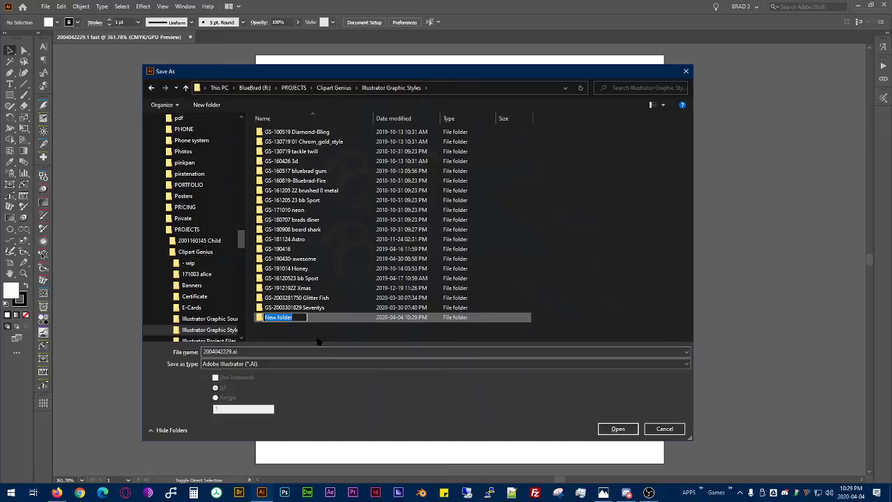
pyautogui.write('GS-')
pyautogui.click(273, 351)
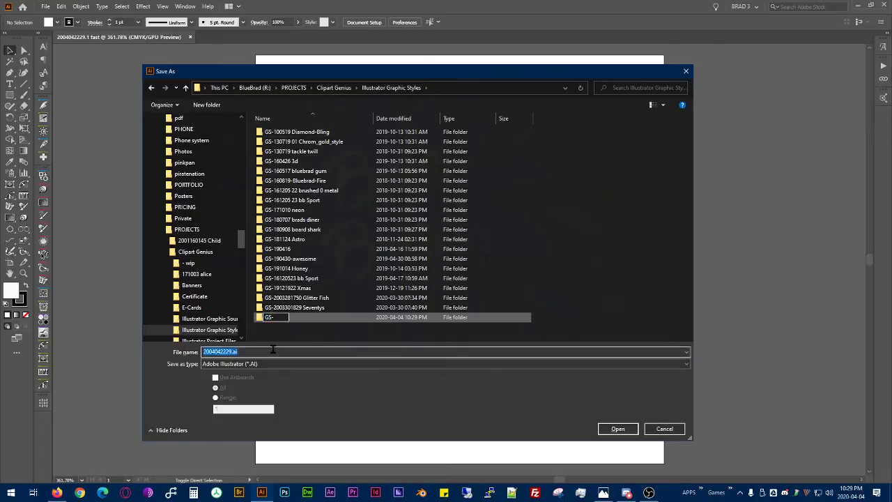
pyautogui.press('End')
pyautogui.press('Left')
pyautogui.press('Left')
pyautogui.press('Left')
pyautogui.hotkey('shift', 'Home')
pyautogui.hotkey('ctrl', 'c')
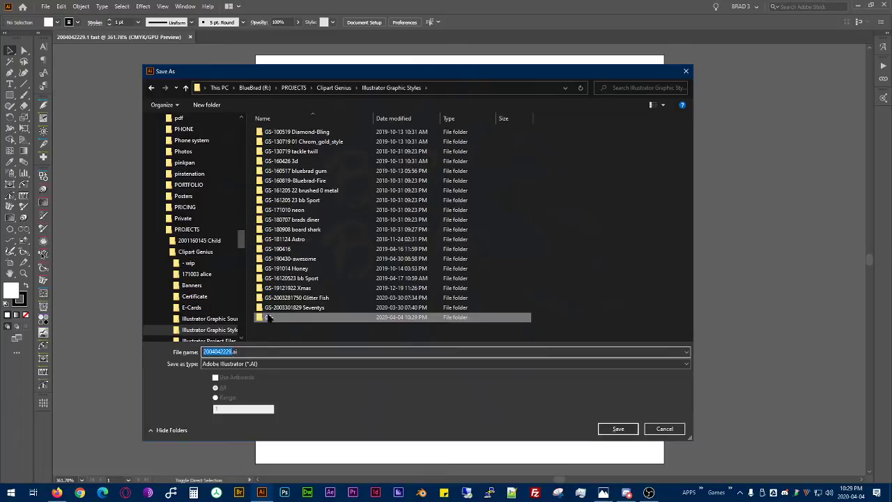
pyautogui.click(272, 317)
pyautogui.press('F2')
pyautogui.press('End')
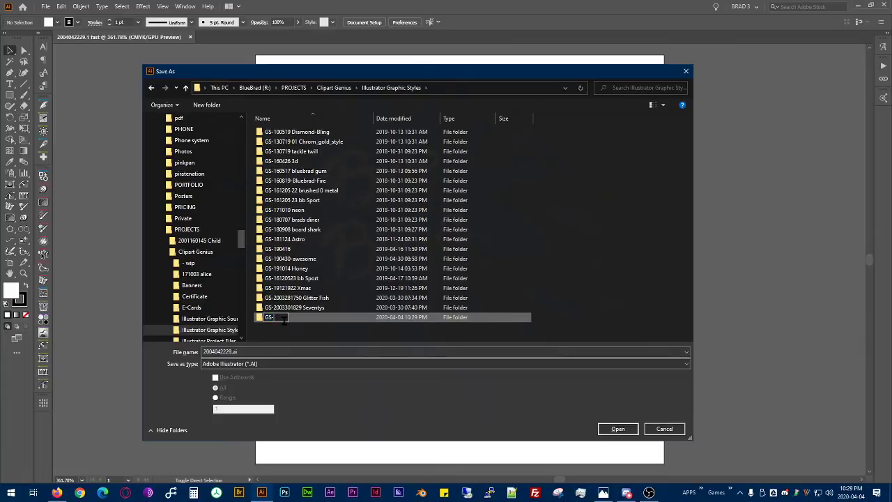
pyautogui.hotkey('ctrl', 'v')
pyautogui.write('fast')
pyautogui.press('Return')
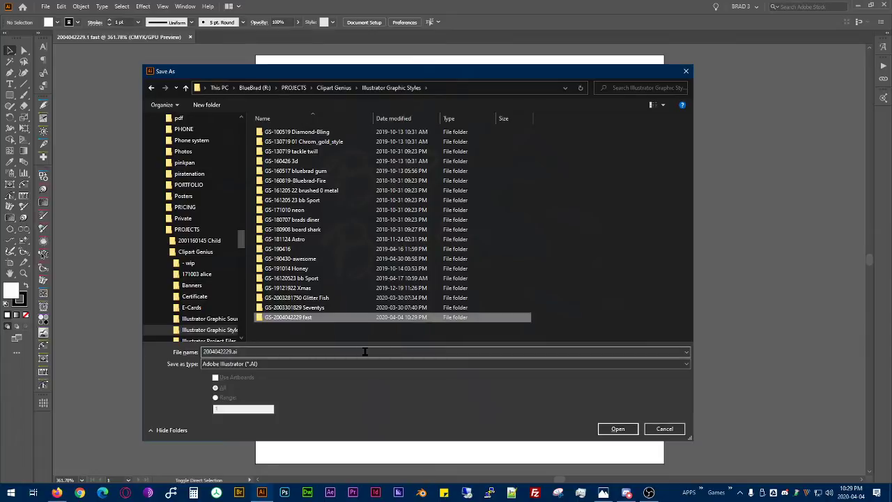
pyautogui.doubleClick(272, 317)
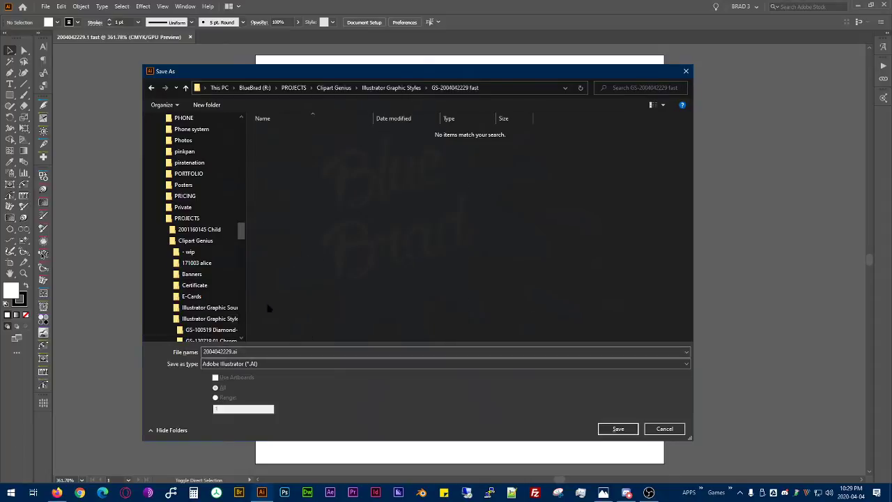
pyautogui.press('Home')
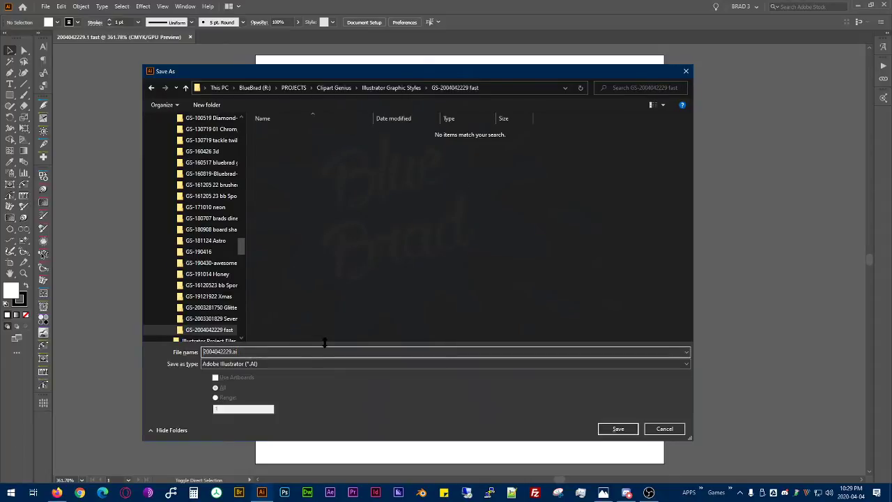
pyautogui.write('GS-')
pyautogui.press('Return')
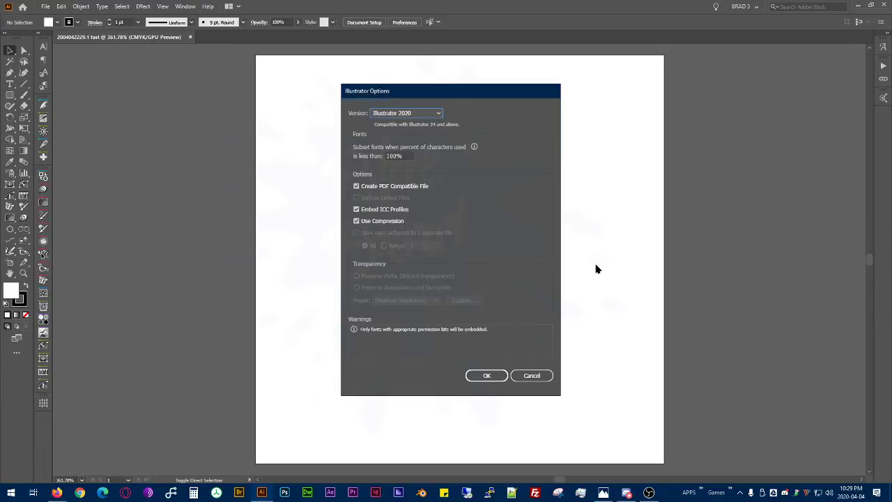
pyautogui.click(496, 377)
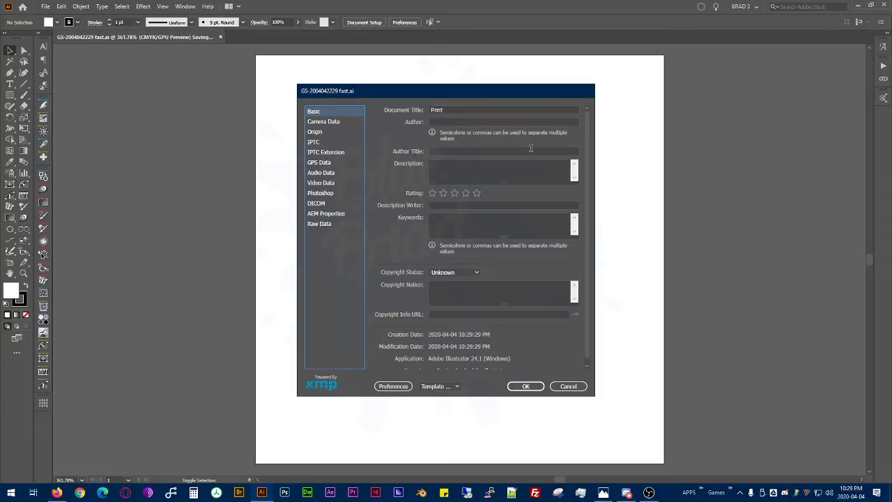
# - In the file information, set the author to BLUEBRAD and the keywords to illustrator, graphic, style
pyautogui.click(526, 151)
pyautogui.click(476, 123)
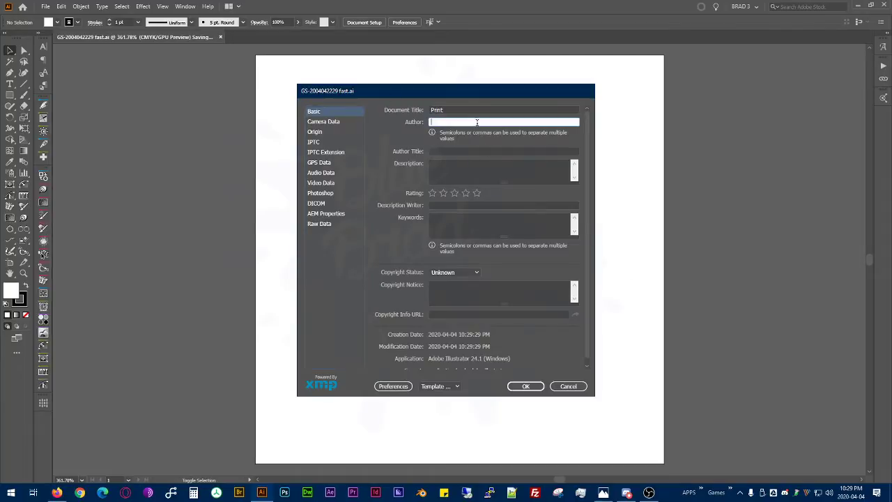
pyautogui.write('BLUEBRAD')
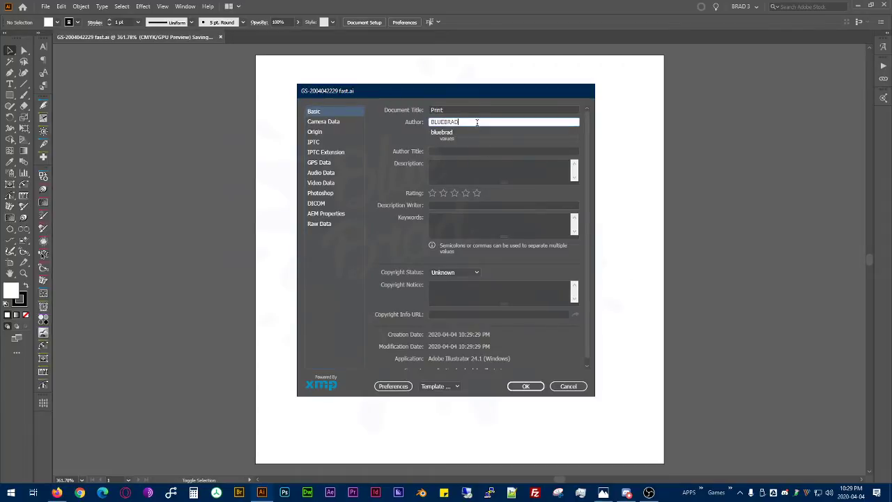
pyautogui.click(464, 161)
pyautogui.click(460, 206)
pyautogui.click(460, 216)
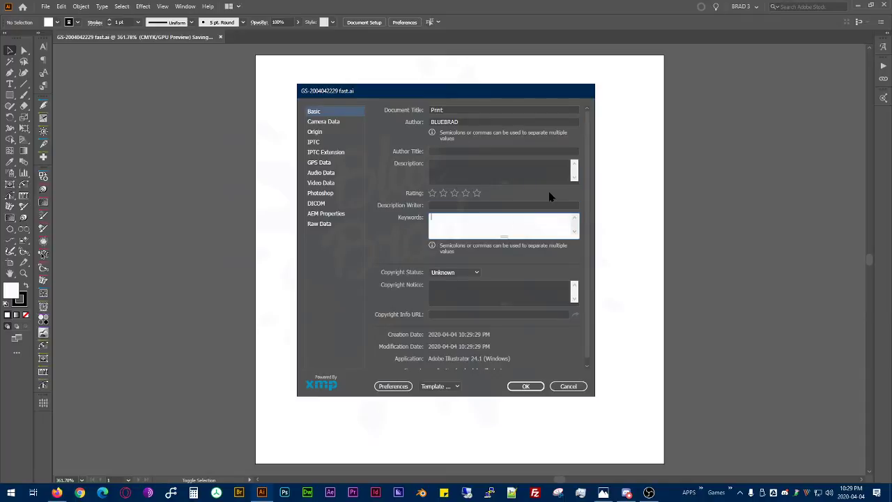
pyautogui.write('Illustrator, graphic, style,')
pyautogui.click(501, 314)
pyautogui.write('bluebrad.')
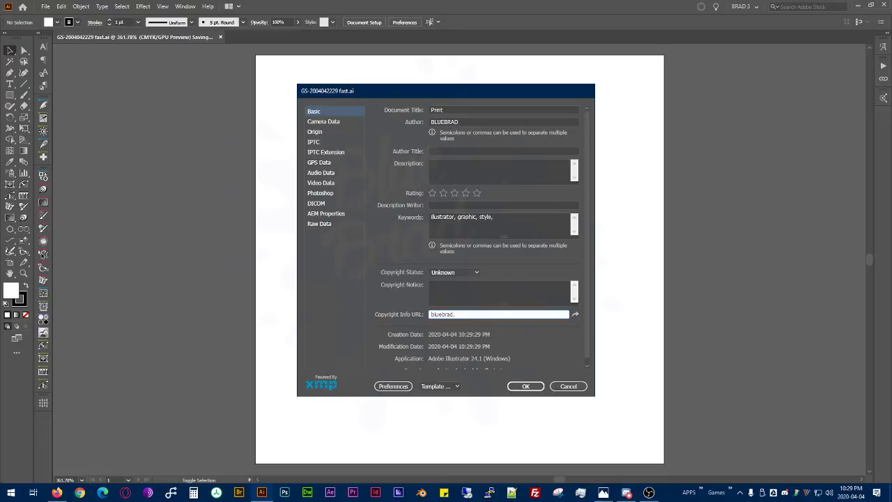
pyautogui.write('com')
pyautogui.write('/cco')
pyautogui.write('yright')
pyautogui.press('Home')
pyautogui.write('https://')
pyautogui.click(513, 389)
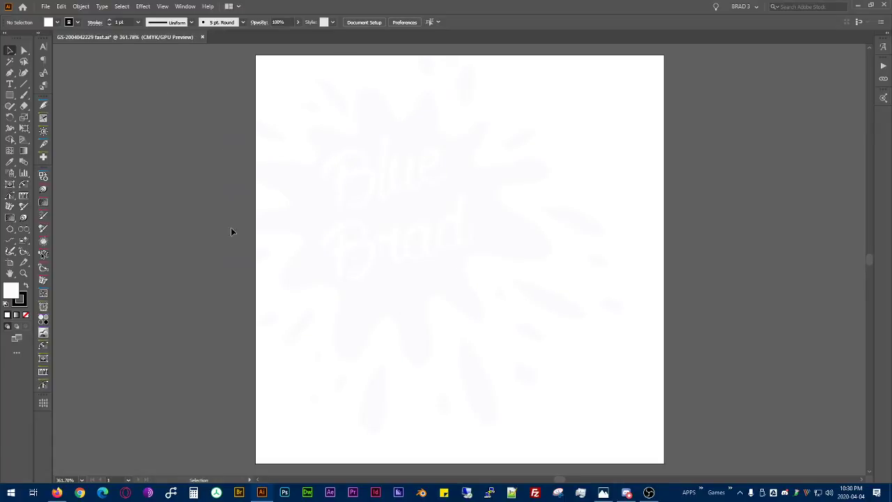
pyautogui.click(56, 493)
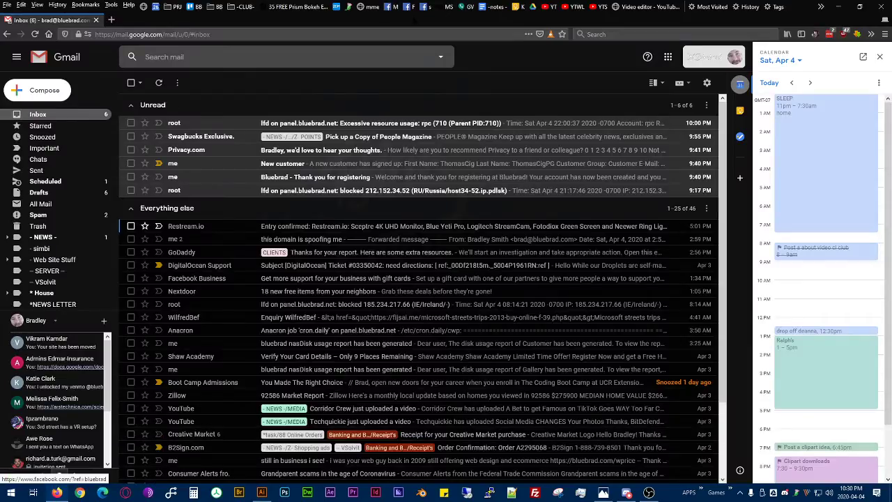
pyautogui.click(57, 493)
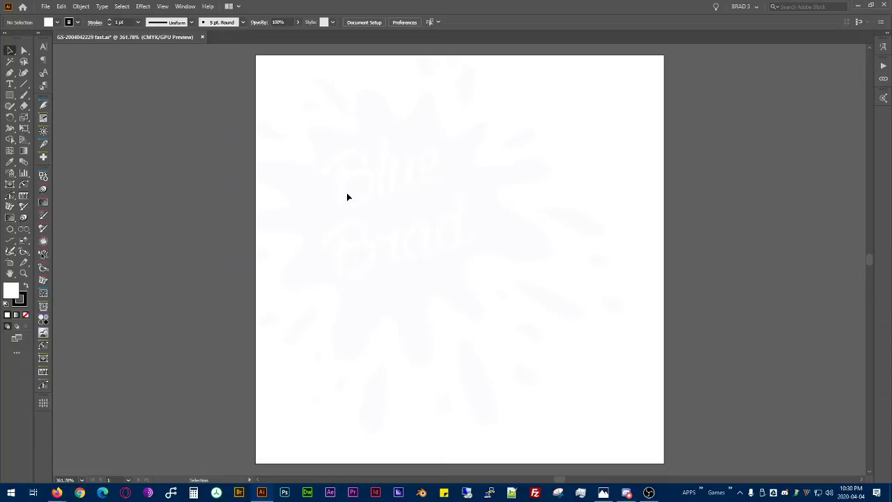
# - Draw a 3 by 3 inch rectangle that exactly covers the artboard
pyautogui.click(10, 95)
pyautogui.moveTo(255, 56); pyautogui.dragTo(663, 463)
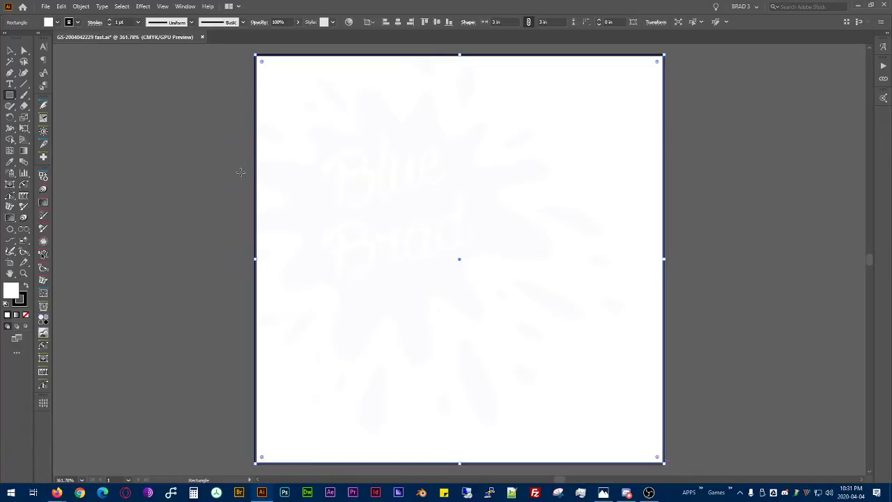
pyautogui.click(10, 51)
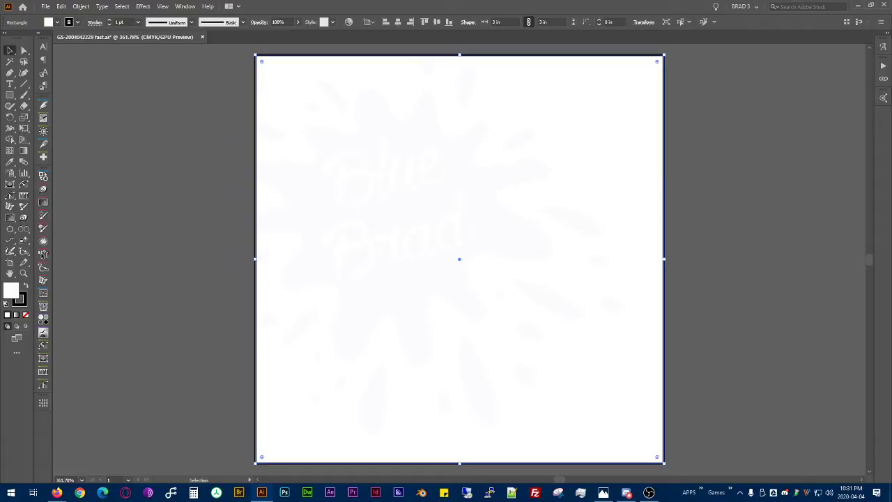
# - Draw a thin horizontal bar about 0.4 by 0.065 inches beside the artboard, with a white fill and no stroke
pyautogui.click(10, 96)
pyautogui.scroll(3, 123, 73)
pyautogui.moveTo(197, 111); pyautogui.dragTo(370, 207)
pyautogui.moveTo(286, 175)
pyautogui.mouseDown()
pyautogui.moveTo(402, 182)
pyautogui.moveTo(406, 193)
pyautogui.mouseUp()
pyautogui.hotkey('shift', 'x')
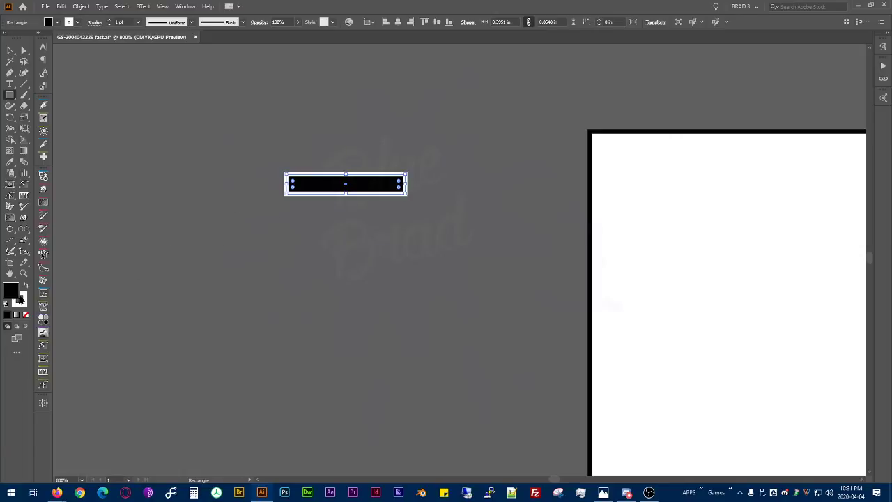
pyautogui.click(26, 314)
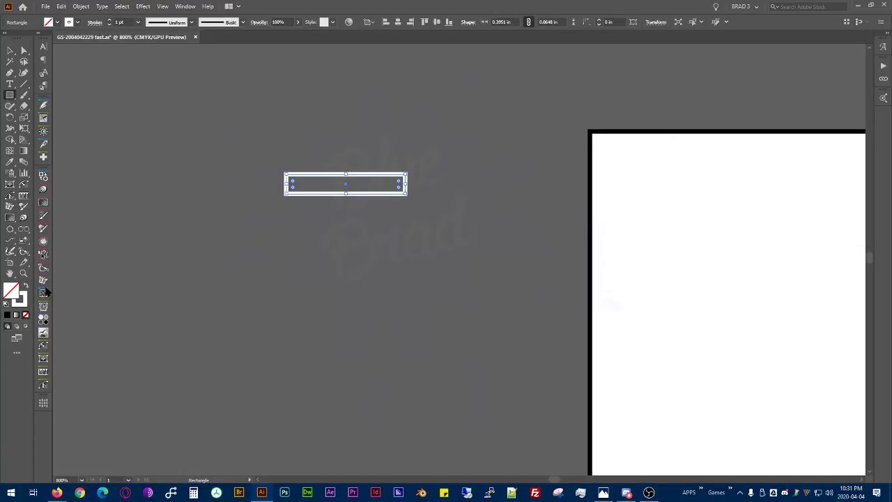
pyautogui.hotkey('shift', 'x')
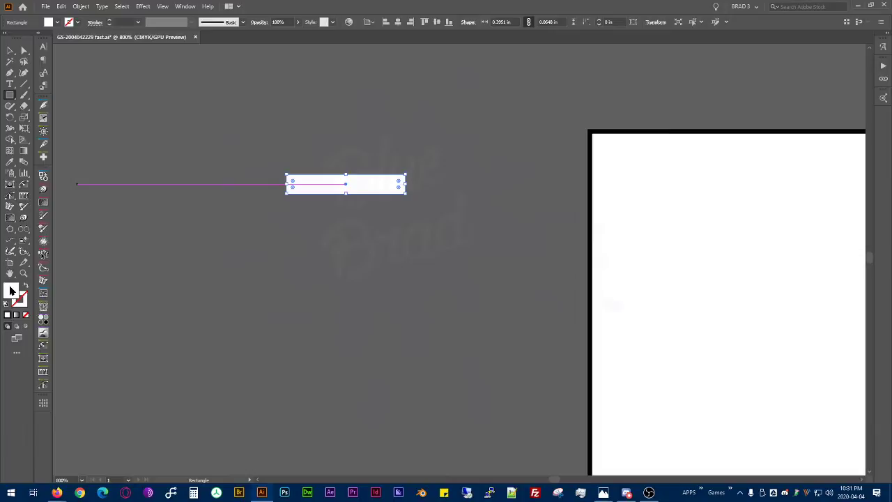
# - Set the bar's fill to the dark blue 002DBC with a hue of 227°
pyautogui.doubleClick(11, 291)
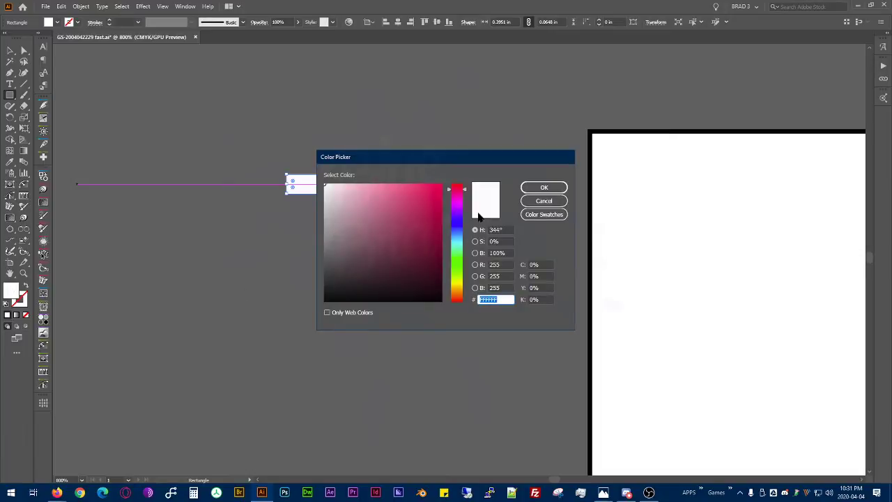
pyautogui.moveTo(457, 229); pyautogui.dragTo(457, 227)
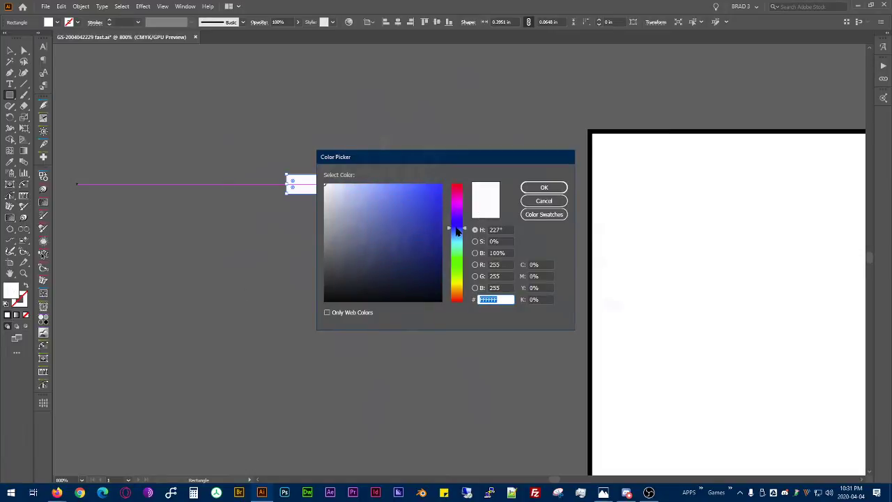
pyautogui.click(432, 218)
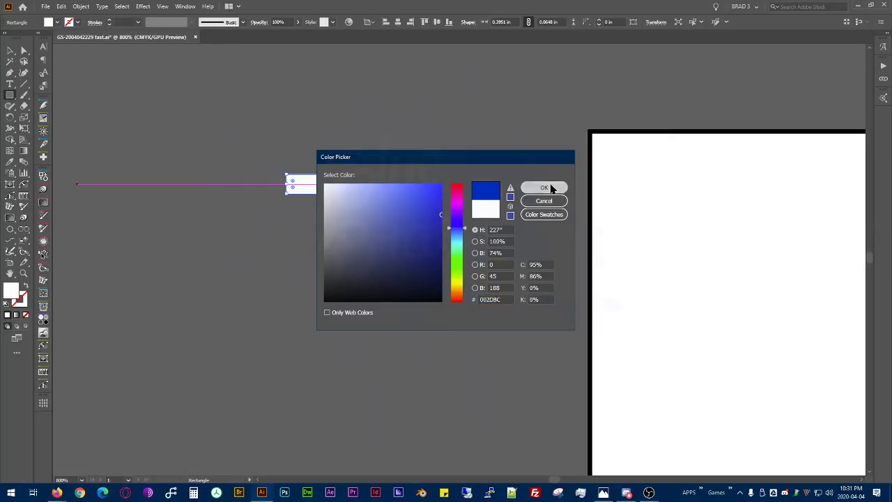
pyautogui.click(544, 188)
# - Duplicate the dark blue bar directly beneath the original and give the copy a lighter blue fill
pyautogui.press('v')
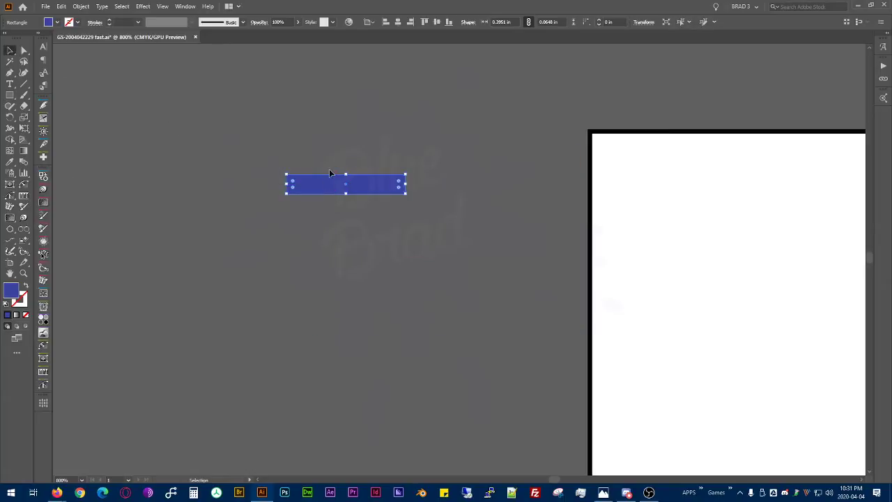
pyautogui.moveTo(365, 177); pyautogui.dragTo(364, 197)
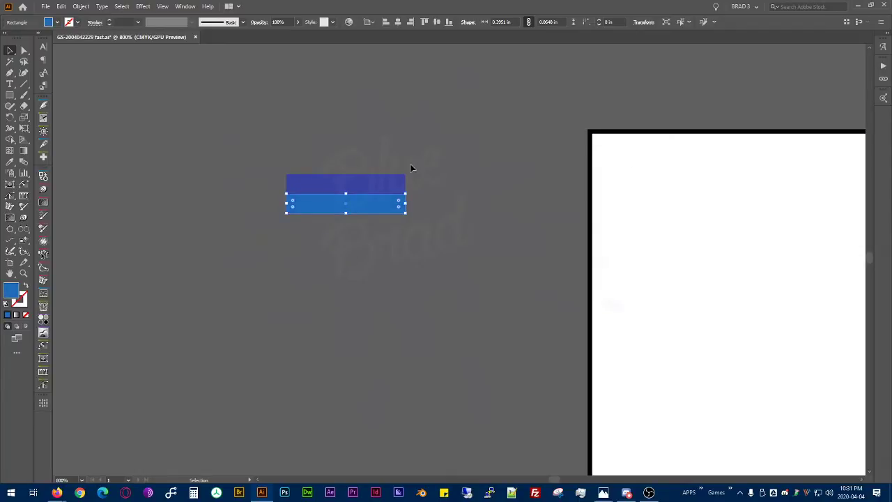
# - Make a pattern swatch from the two blue bars and fill the artboard-sized rectangle with the striped pattern
pyautogui.click(453, 140)
pyautogui.moveTo(453, 140); pyautogui.dragTo(289, 198)
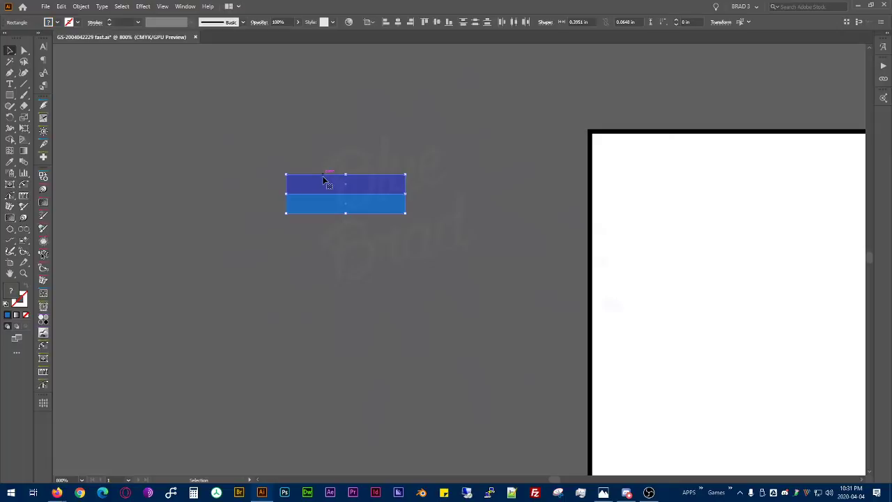
pyautogui.moveTo(324, 180); pyautogui.dragTo(793, 215)
pyautogui.hotkey('ctrl', 'z')
pyautogui.click(778, 219)
pyautogui.click(778, 218)
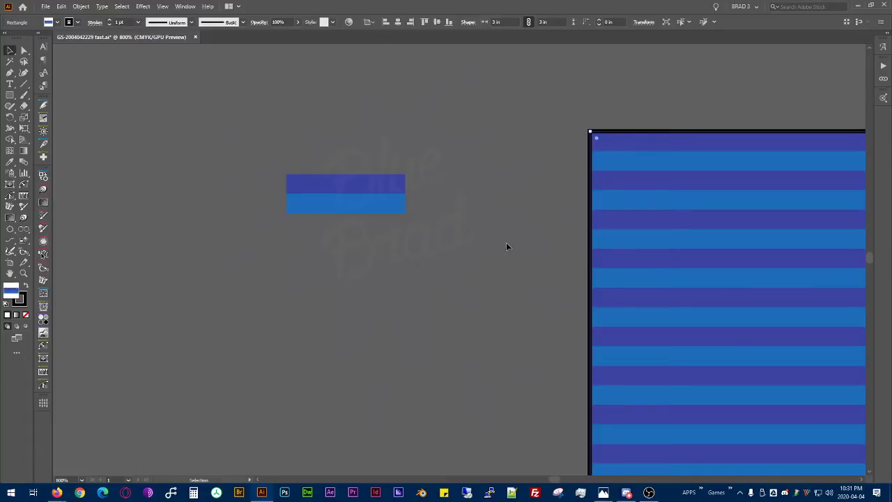
# - Remove the stroke from the striped artboard-sized rectangle and make its fill the active appearance attribute
pyautogui.scroll(-3, 505, 249)
pyautogui.moveTo(692, 295); pyautogui.dragTo(299, 180)
pyautogui.moveTo(306, 180); pyautogui.dragTo(353, 198)
pyautogui.click(416, 211)
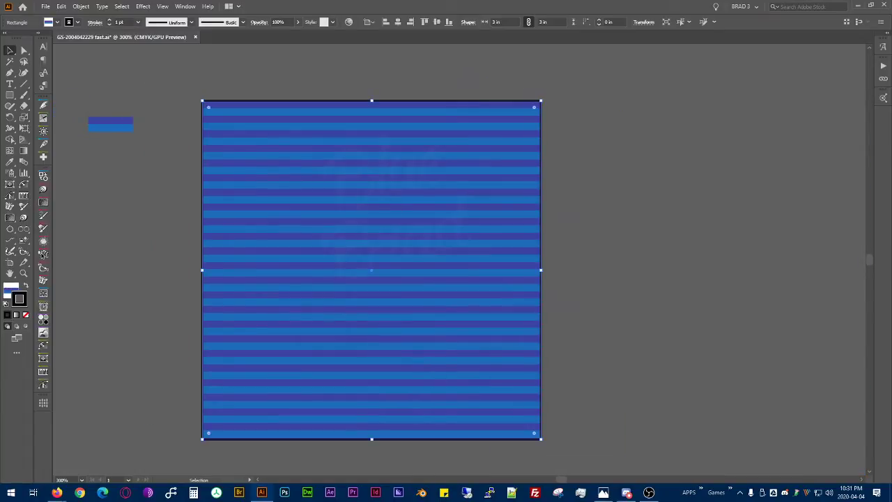
pyautogui.press('/')
pyautogui.click(655, 253)
pyautogui.click(327, 151)
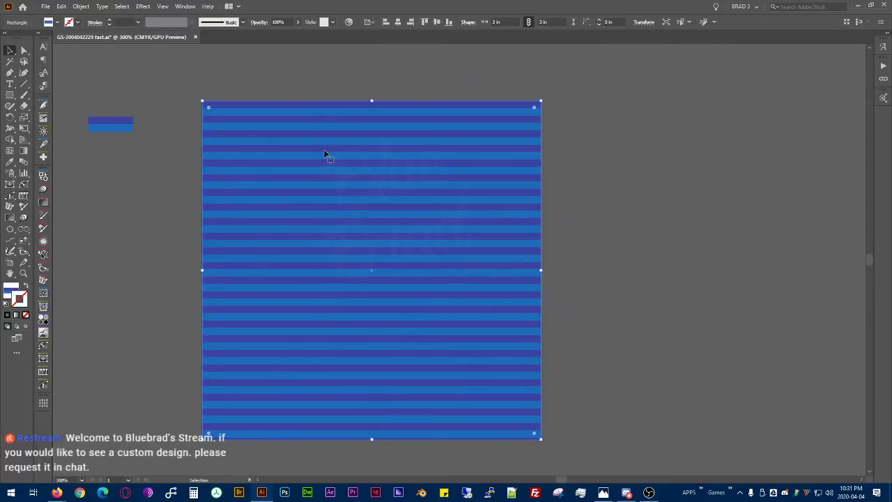
pyautogui.hotkey('shift', 'F6')
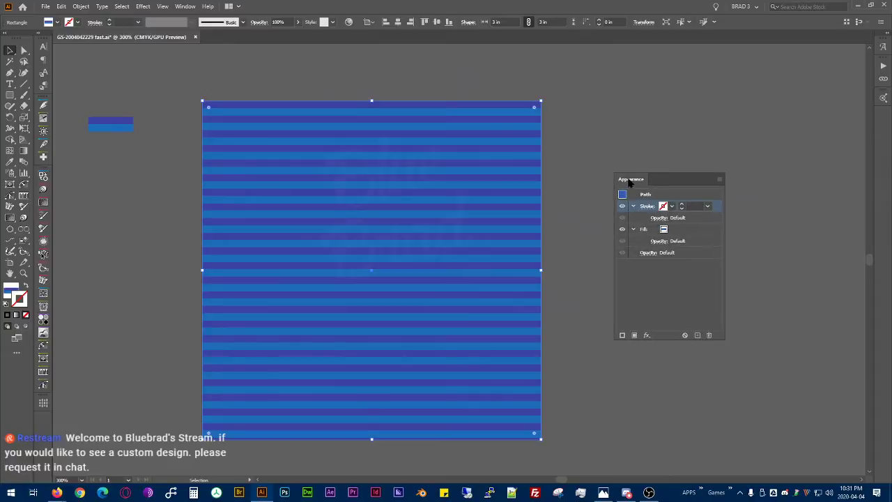
pyautogui.click(699, 231)
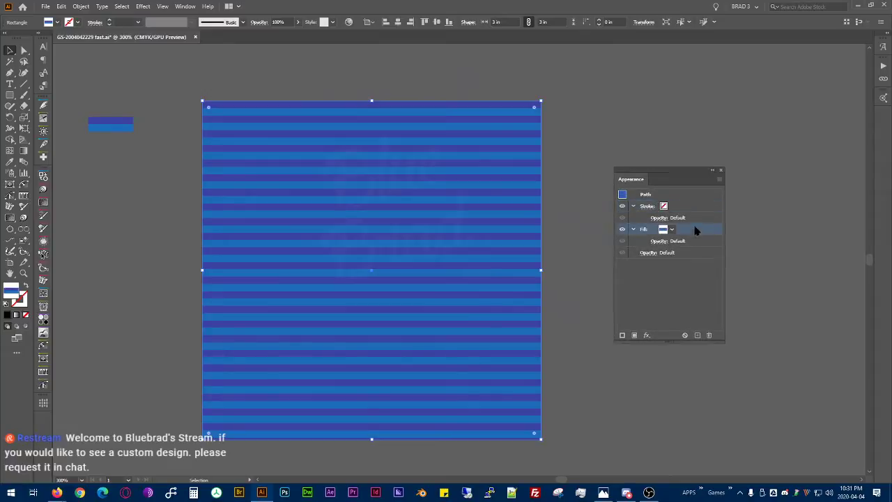
pyautogui.click(647, 335)
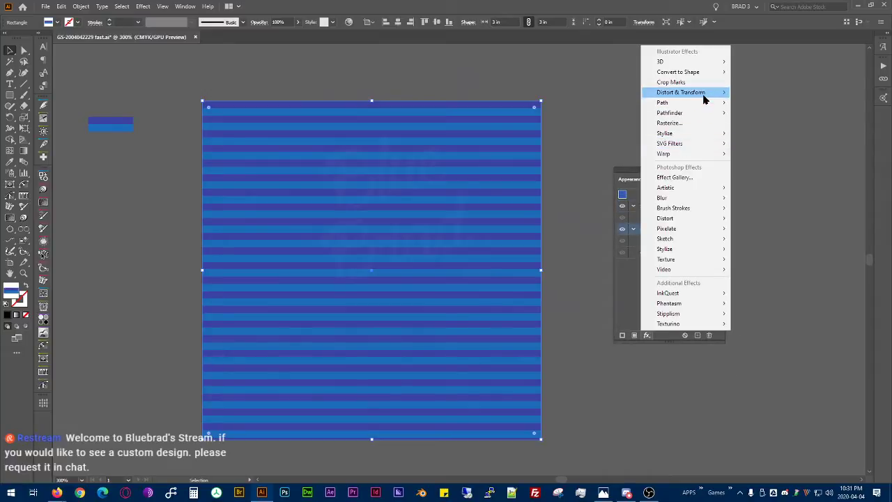
pyautogui.moveTo(703, 96)
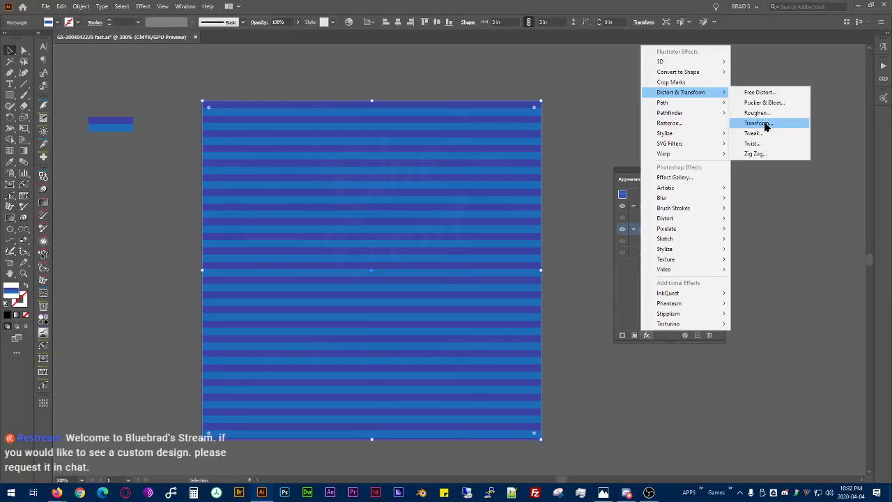
pyautogui.moveTo(681, 61)
pyautogui.click(768, 82)
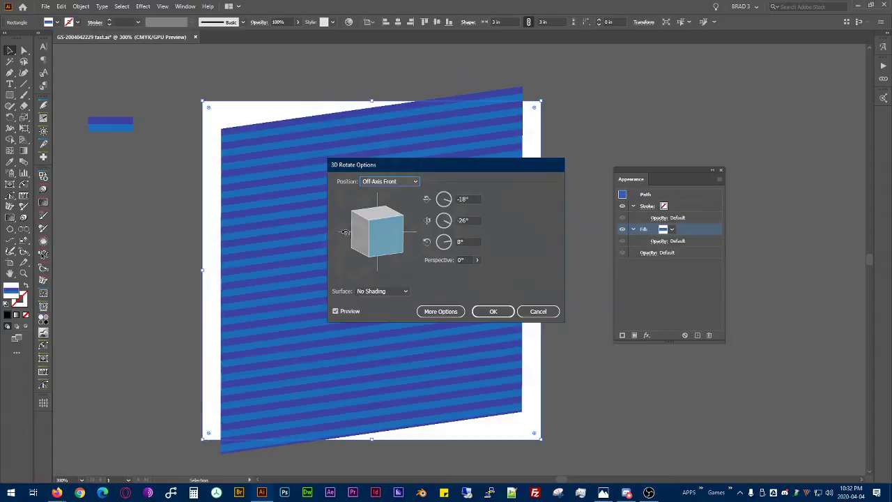
pyautogui.click(415, 181)
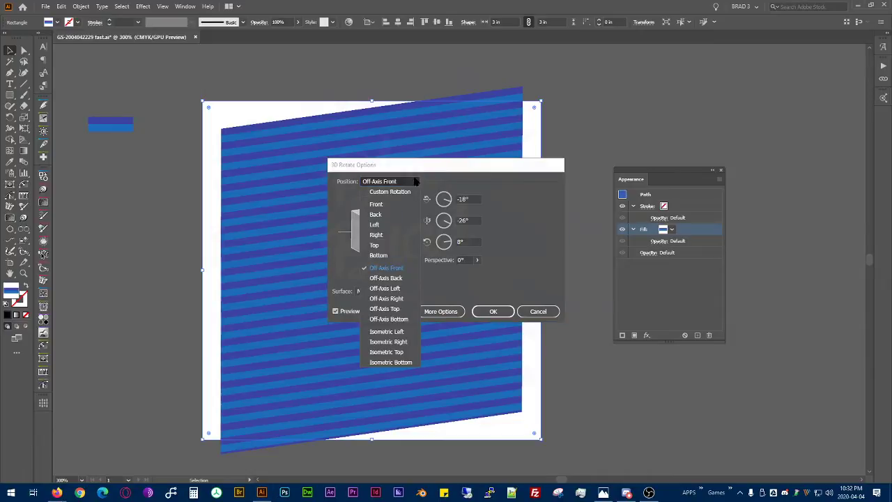
pyautogui.click(415, 181)
pyautogui.click(440, 311)
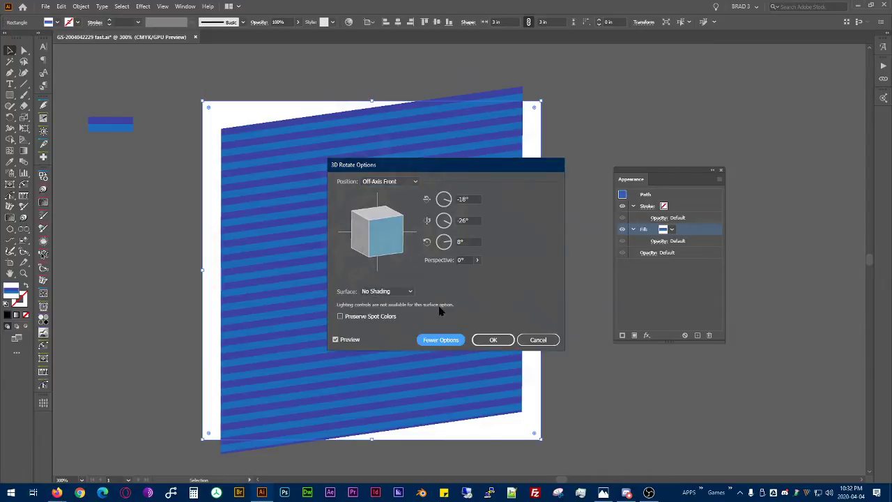
pyautogui.click(369, 317)
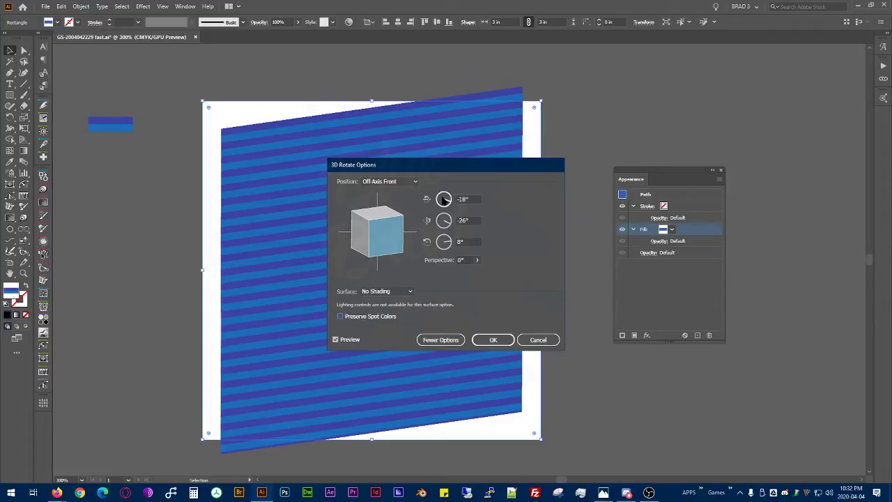
pyautogui.click(396, 291)
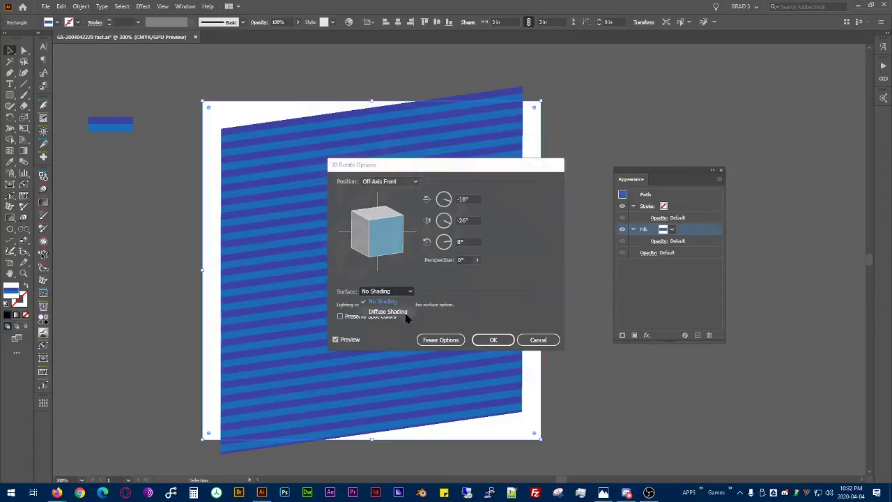
pyautogui.click(512, 280)
pyautogui.click(544, 341)
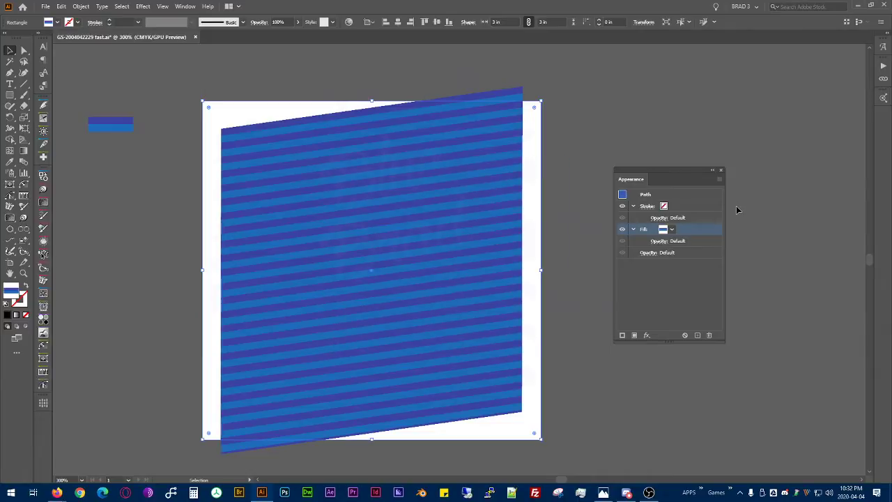
# - Apply a Transform effect to the fill, affecting only patterns, with 27% horizontal scale, 148% vertical scale and a 342° angle
pyautogui.click(646, 335)
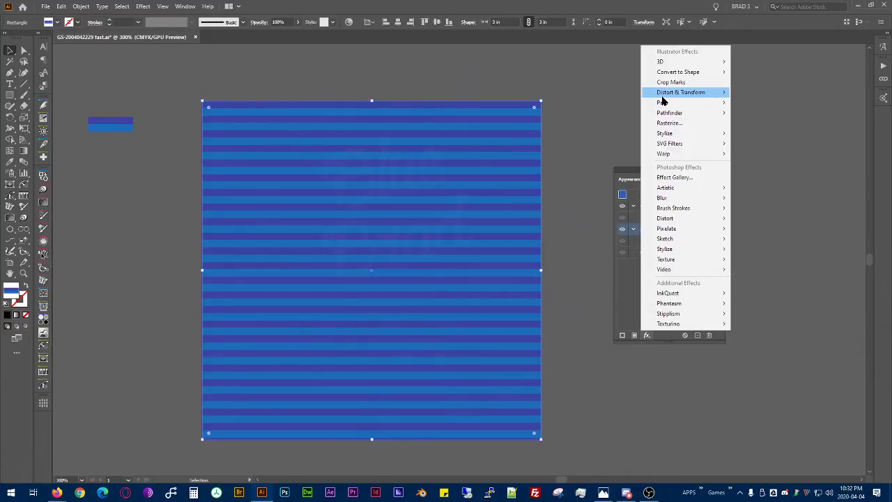
pyautogui.moveTo(718, 93)
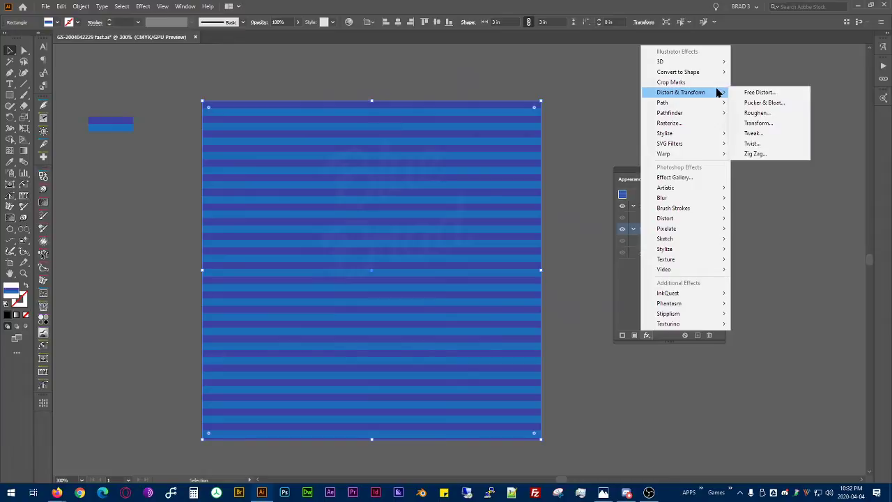
pyautogui.click(766, 126)
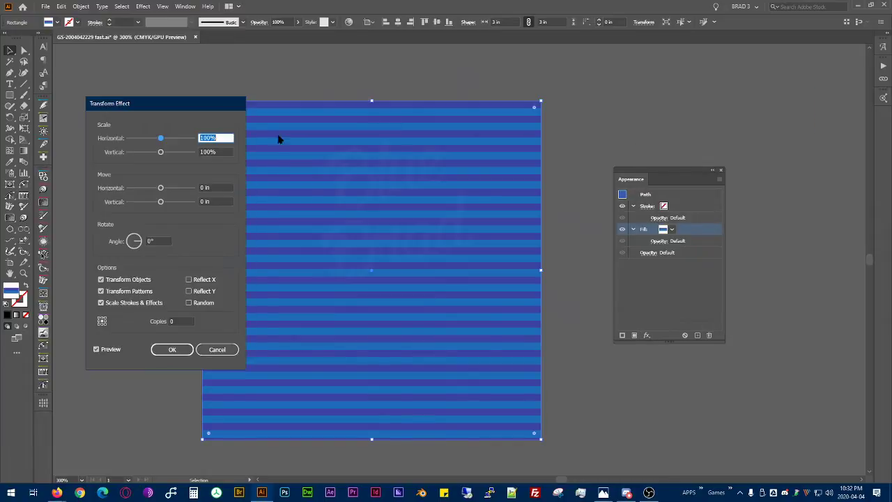
pyautogui.click(130, 304)
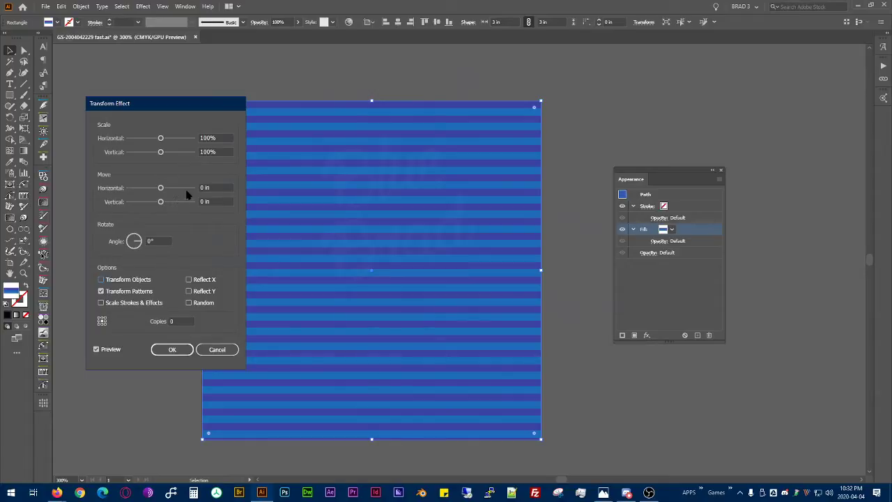
pyautogui.moveTo(160, 151); pyautogui.dragTo(139, 140)
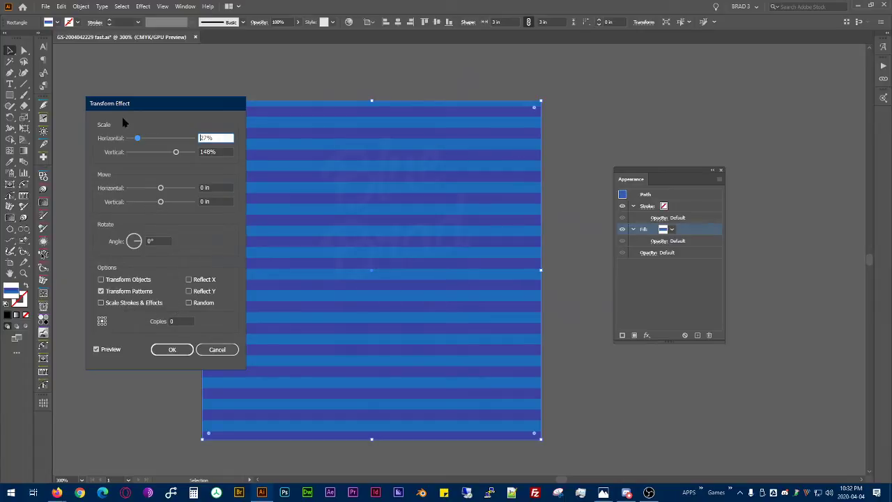
pyautogui.moveTo(136, 245); pyautogui.dragTo(143, 247)
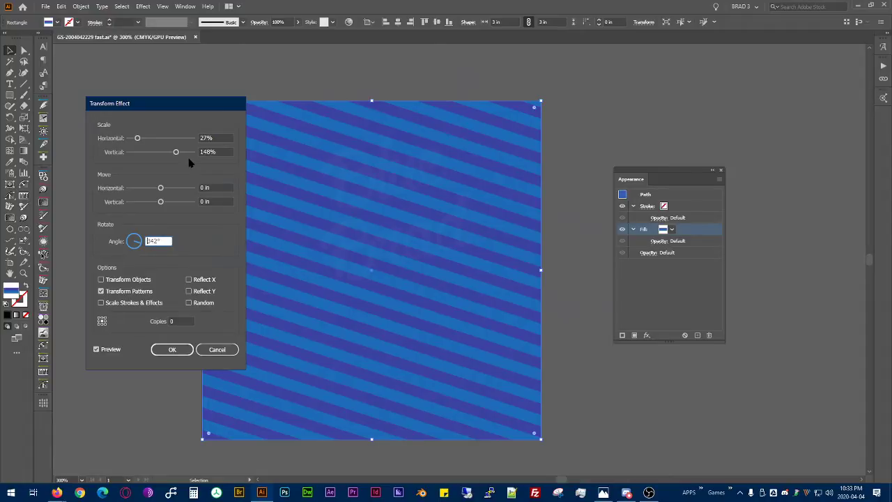
pyautogui.click(180, 351)
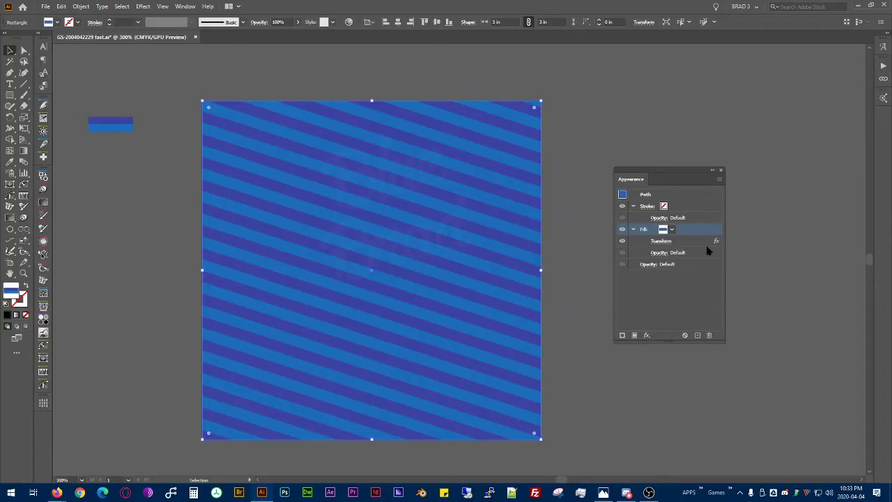
# - Add a second fill above the transformed striped fill of the rectangle
pyautogui.click(634, 335)
pyautogui.click(663, 231)
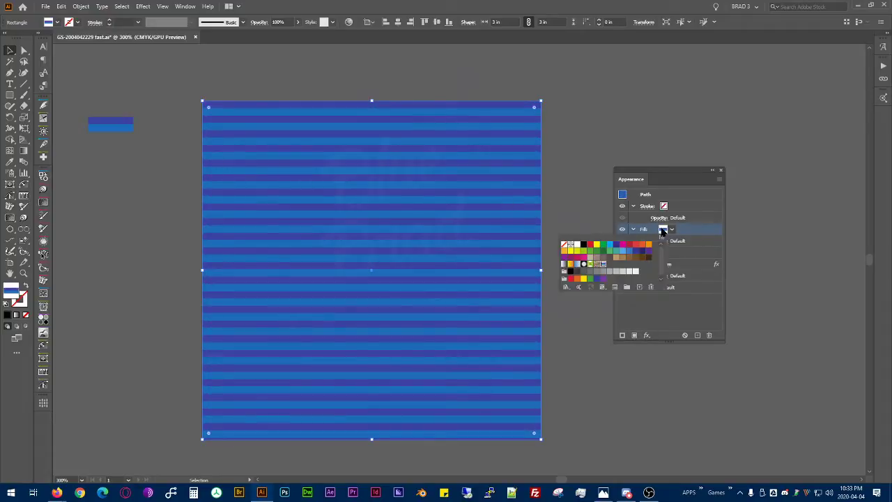
pyautogui.click(699, 232)
# - Set the vertical scale of the lower fill's Transform effect to 93%
pyautogui.click(662, 264)
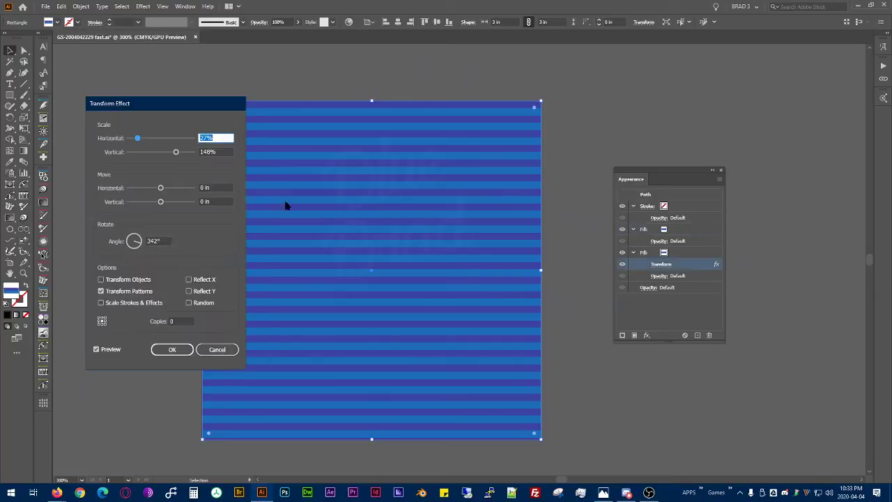
pyautogui.click(220, 153)
pyautogui.moveTo(176, 152); pyautogui.dragTo(159, 156)
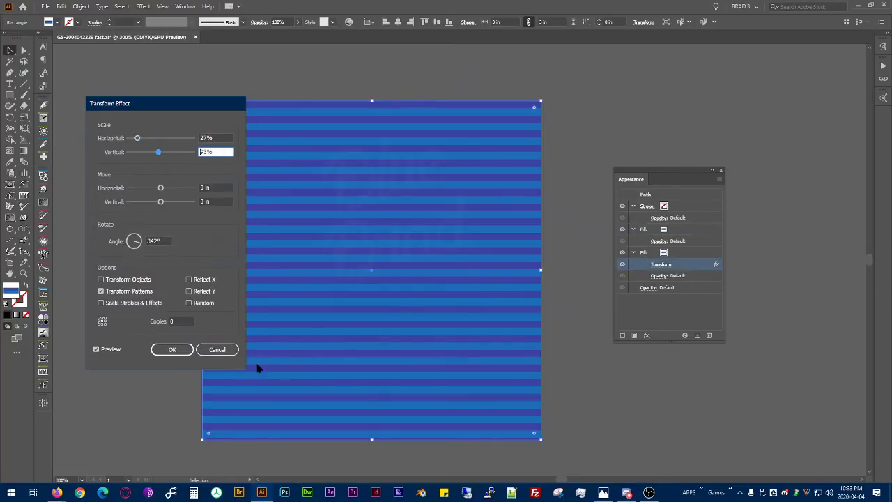
pyautogui.press('Return')
# - Change the upper fill to a white-to-black linear gradient at a 90° angle
pyautogui.click(666, 230)
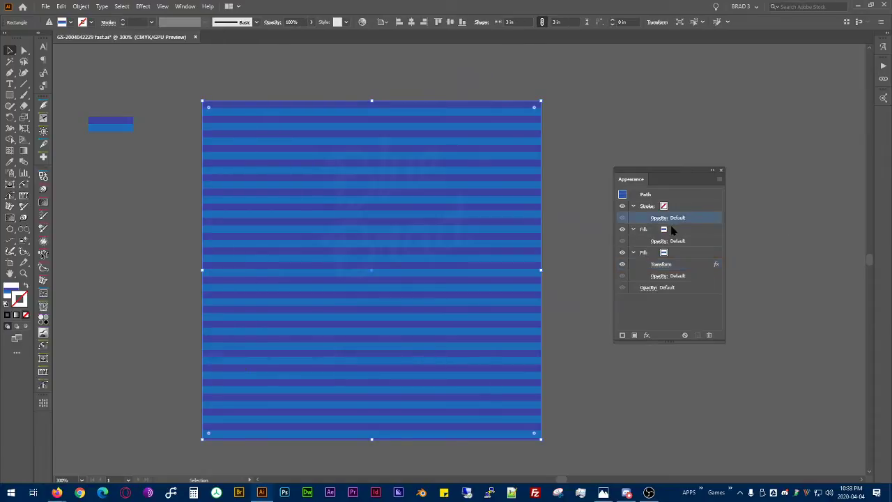
pyautogui.click(663, 230)
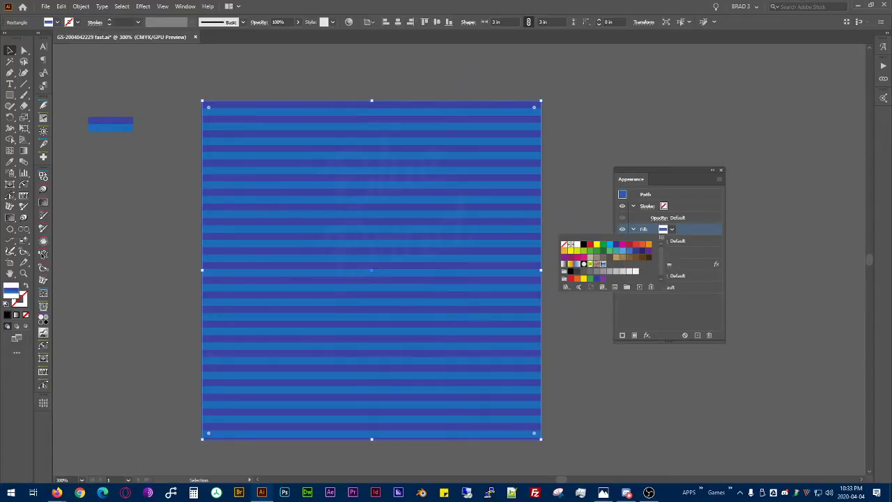
pyautogui.press('Escape')
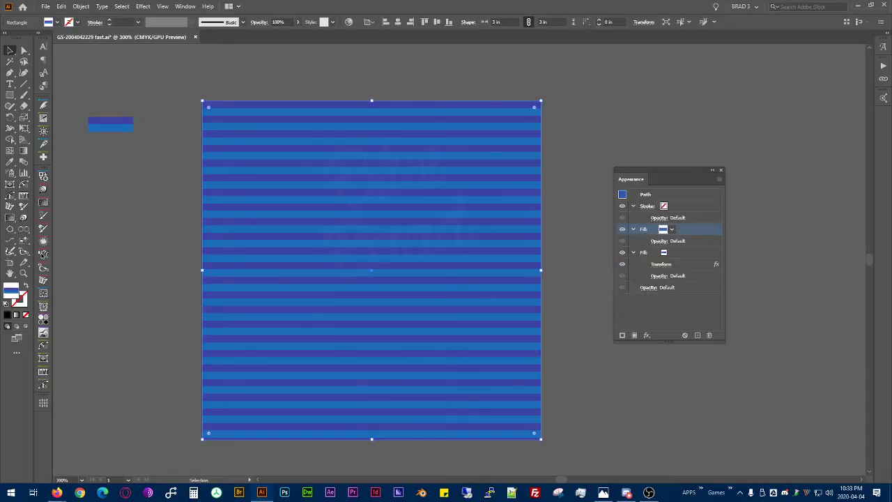
pyautogui.hotkey('ctrl', 'F9')
pyautogui.moveTo(535, 255); pyautogui.dragTo(482, 180)
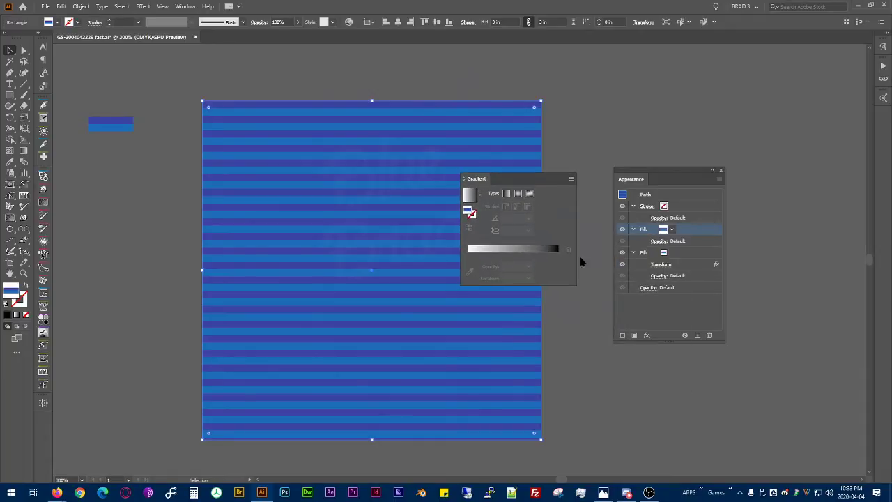
pyautogui.click(506, 194)
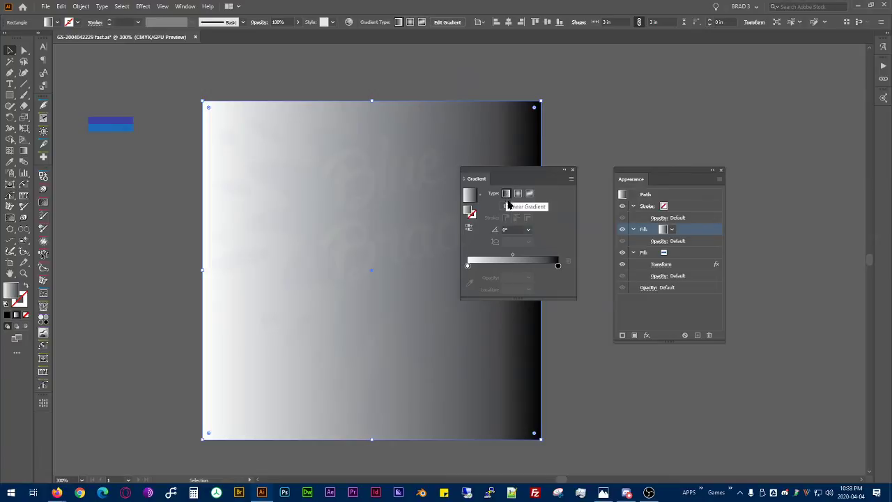
pyautogui.write('90')
pyautogui.press('Return')
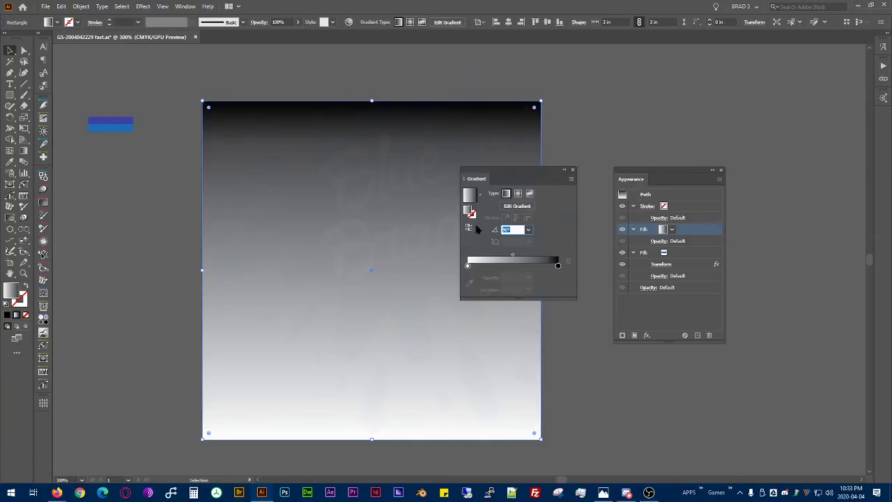
pyautogui.click(703, 229)
pyautogui.moveTo(506, 177); pyautogui.dragTo(891, 176)
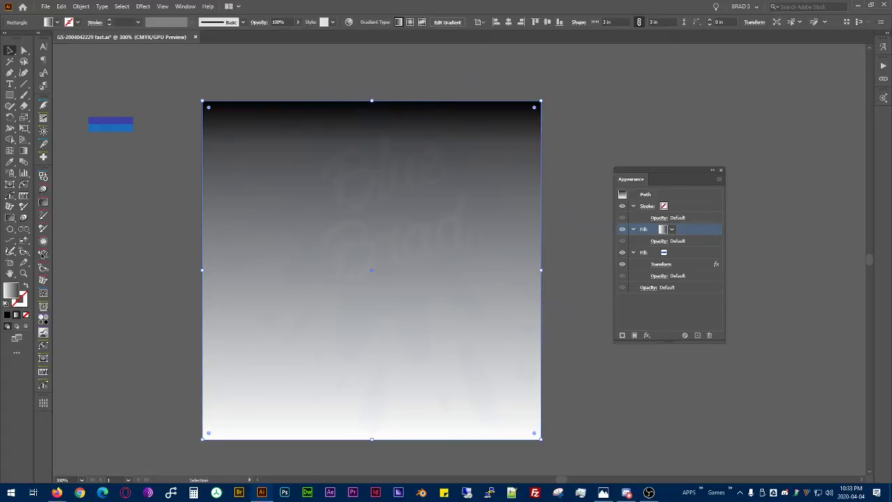
# - Set the blending mode of the upper gradient fill to Multiply
pyautogui.click(659, 242)
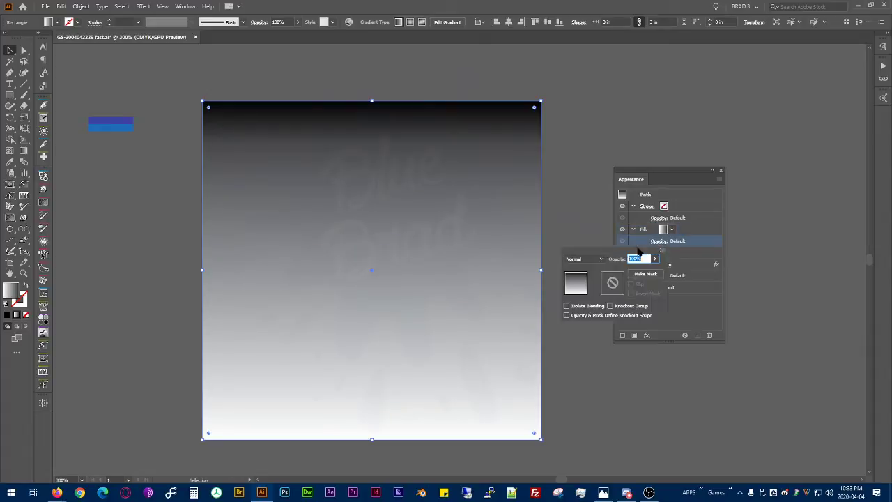
pyautogui.click(584, 260)
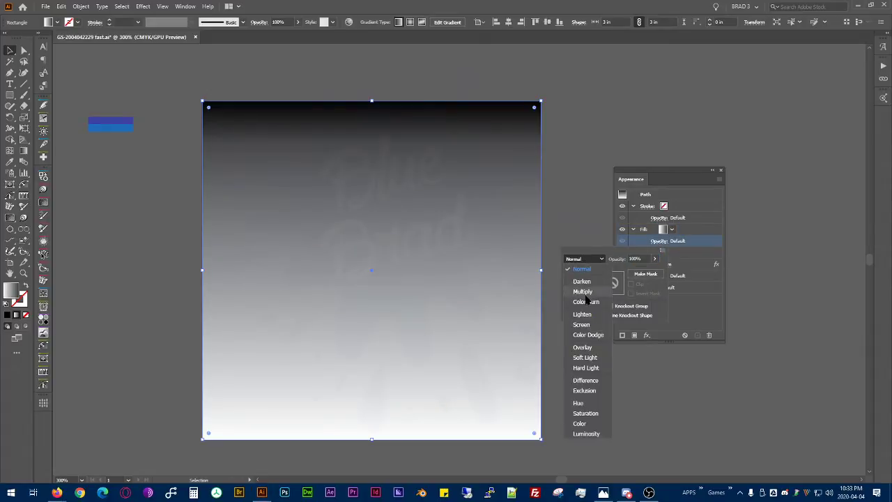
pyautogui.click(584, 291)
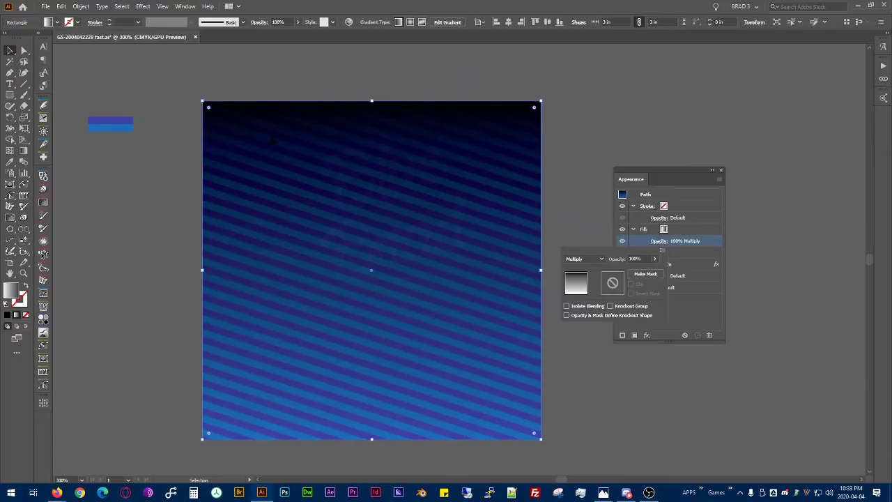
# - Save the rectangle's appearance as a graphic style, deselect it, and arrange the Graphic Styles and Appearance panels beside the artboard
pyautogui.click(707, 236)
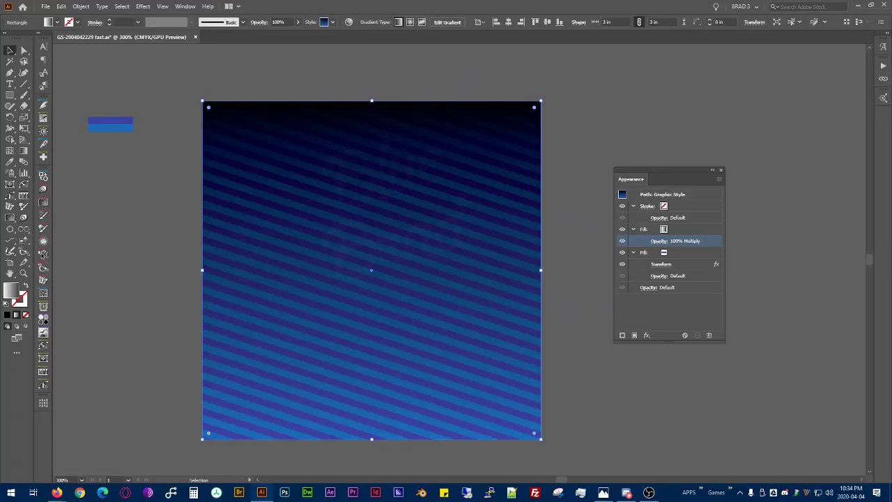
pyautogui.click(740, 148)
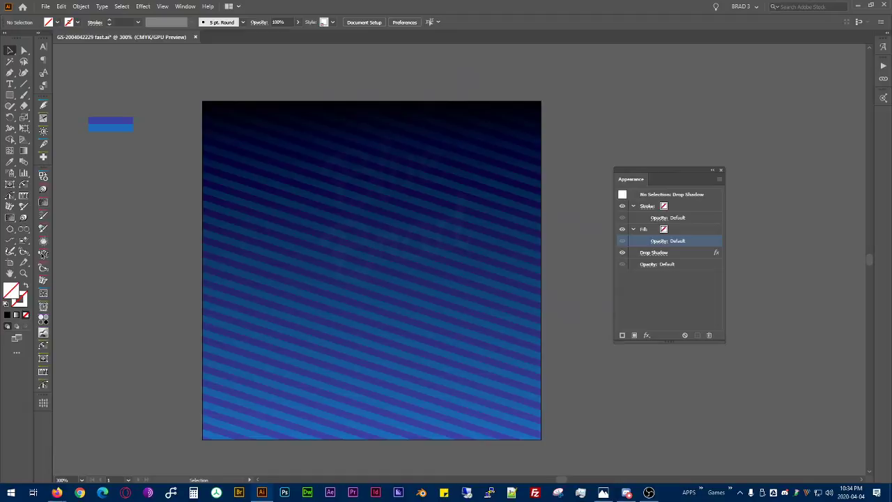
pyautogui.click(446, 258)
pyautogui.moveTo(891, 202); pyautogui.dragTo(790, 61)
pyautogui.moveTo(646, 178); pyautogui.dragTo(769, 197)
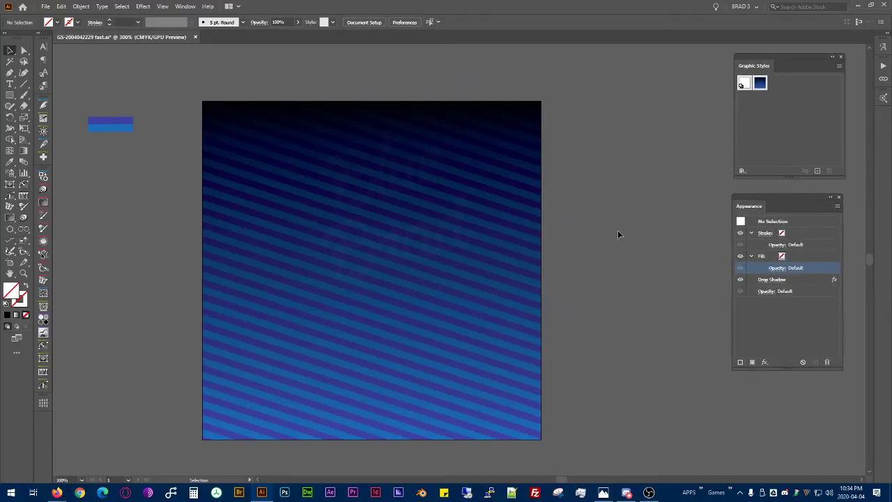
# - Add point text reading "Bluebrad" in the upper part of the striped artboard
pyautogui.click(10, 84)
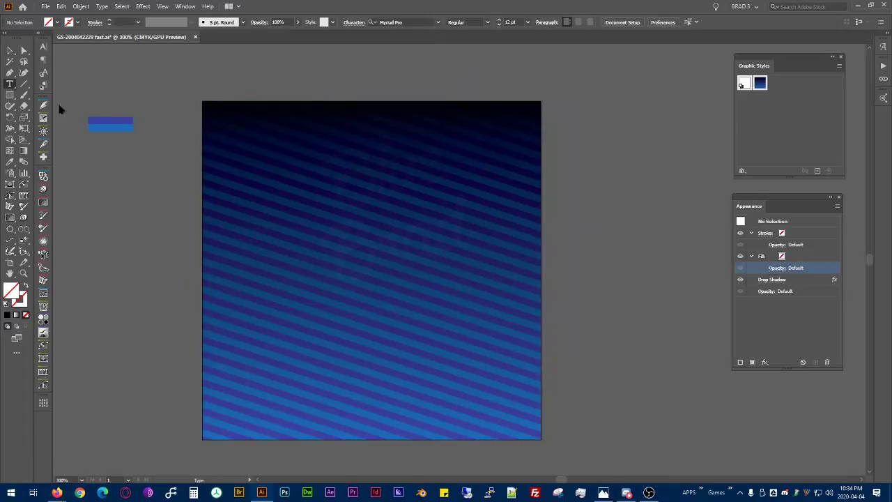
pyautogui.click(331, 191)
pyautogui.write('Bluebran')
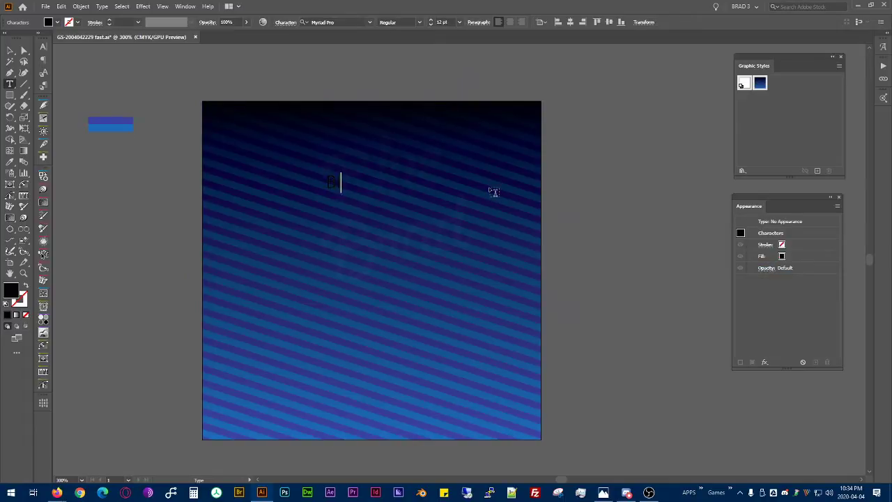
pyautogui.click(11, 52)
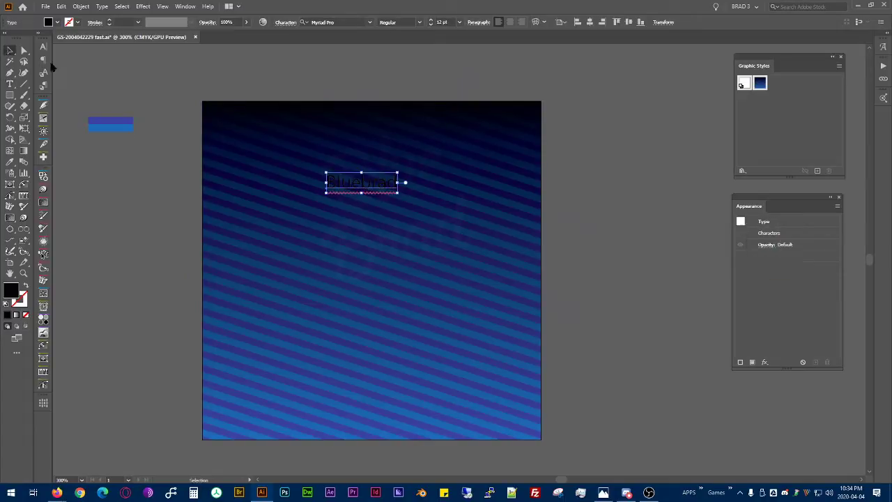
# - Set the text's font to Bauhaus Heavy Bold Lefty
pyautogui.click(368, 21)
pyautogui.scroll(-10, 433, 237)
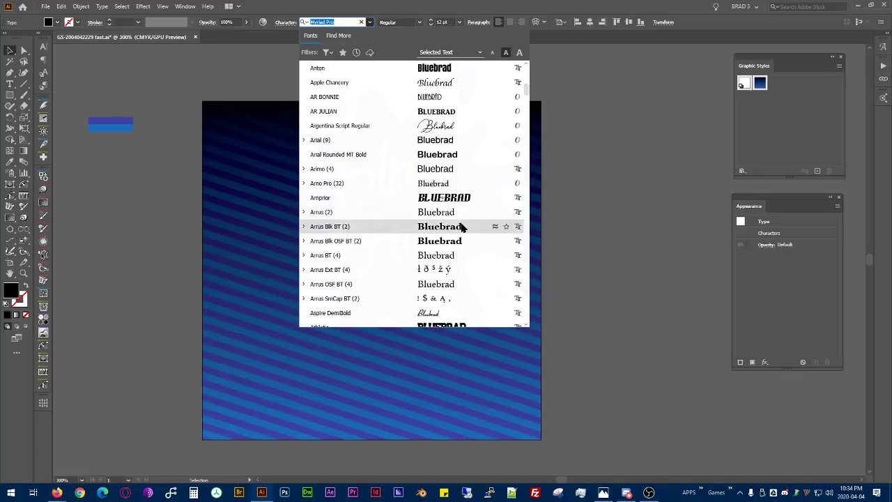
pyautogui.scroll(-15, 462, 226)
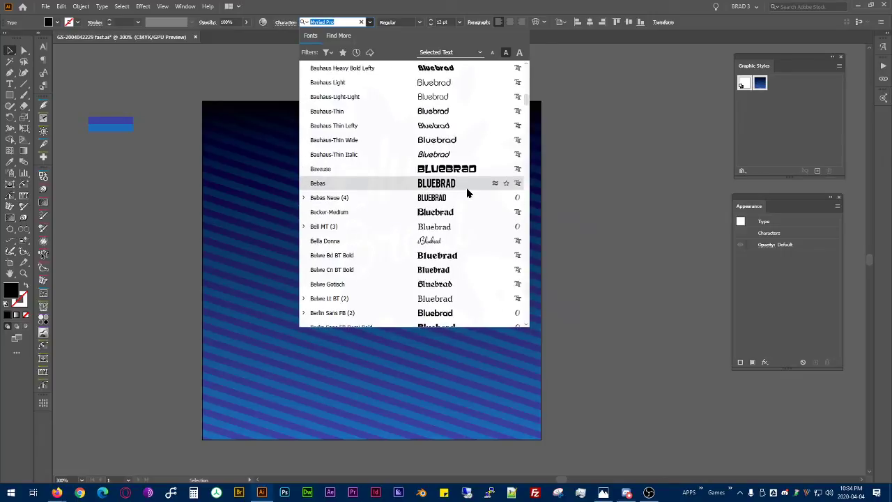
pyautogui.scroll(2, 467, 187)
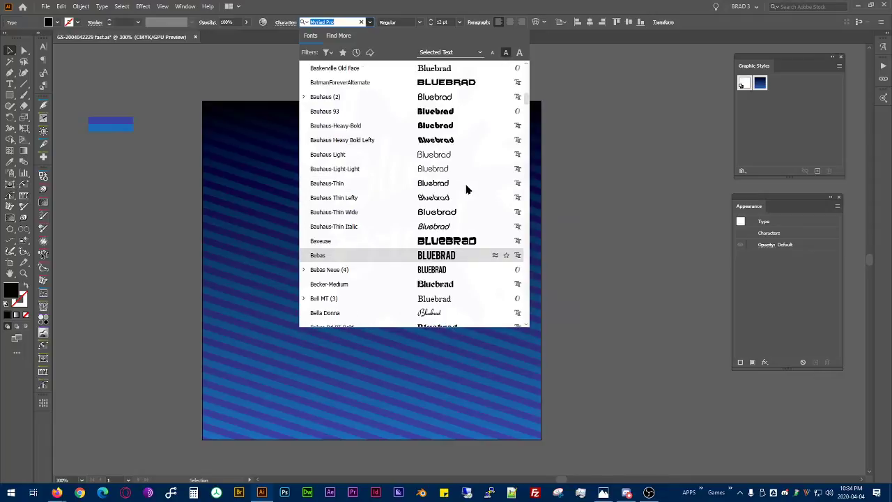
pyautogui.click(437, 145)
# - Enlarge the text to about 38 pt, centred in the artboard's upper half, and apply the saved blue striped graphic style
pyautogui.moveTo(402, 193); pyautogui.dragTo(564, 230)
pyautogui.moveTo(457, 210); pyautogui.dragTo(394, 233)
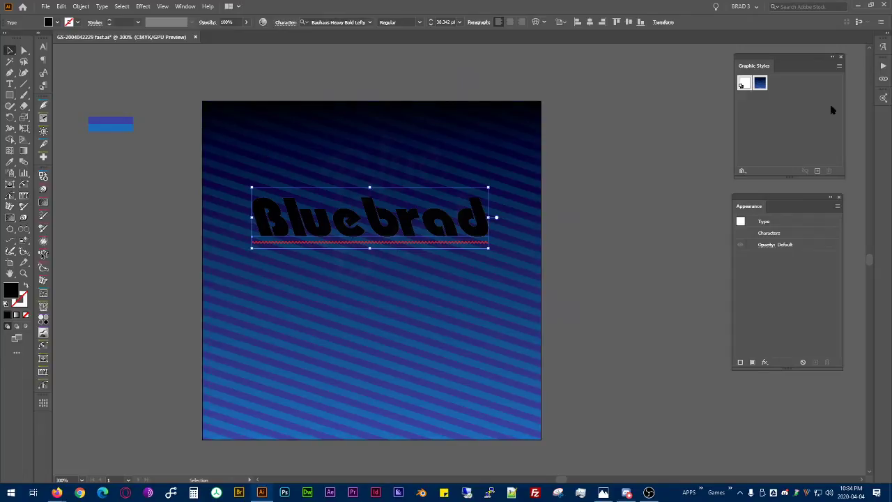
pyautogui.click(759, 83)
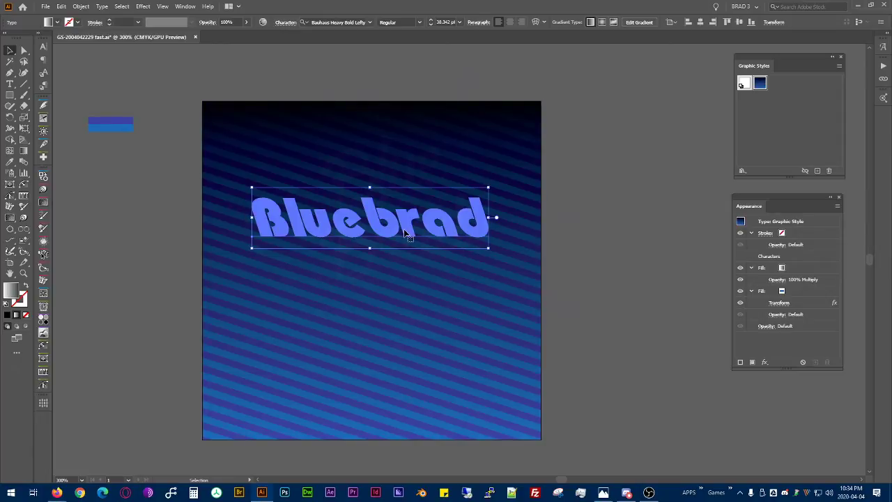
# - Set the scale in the text's striped-fill Transform effect to 100% horizontal and 50% vertical
pyautogui.click(807, 292)
pyautogui.click(765, 362)
pyautogui.press('Escape')
pyautogui.click(779, 302)
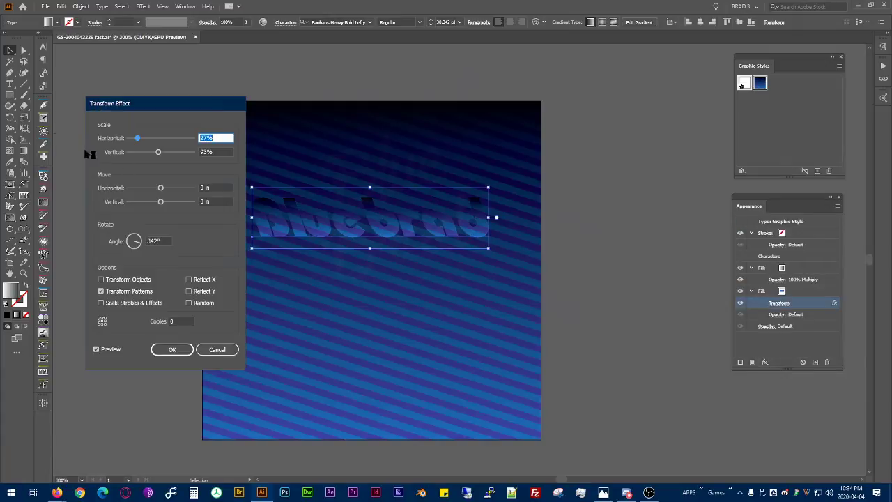
pyautogui.moveTo(160, 152)
pyautogui.mouseDown()
pyautogui.moveTo(134, 152)
pyautogui.moveTo(145, 152)
pyautogui.mouseUp()
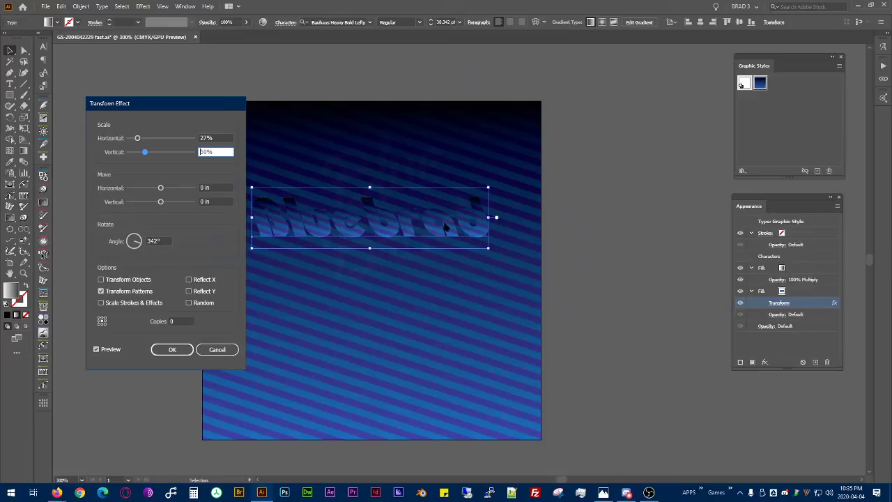
pyautogui.click(137, 138)
pyautogui.moveTo(137, 139); pyautogui.dragTo(192, 138)
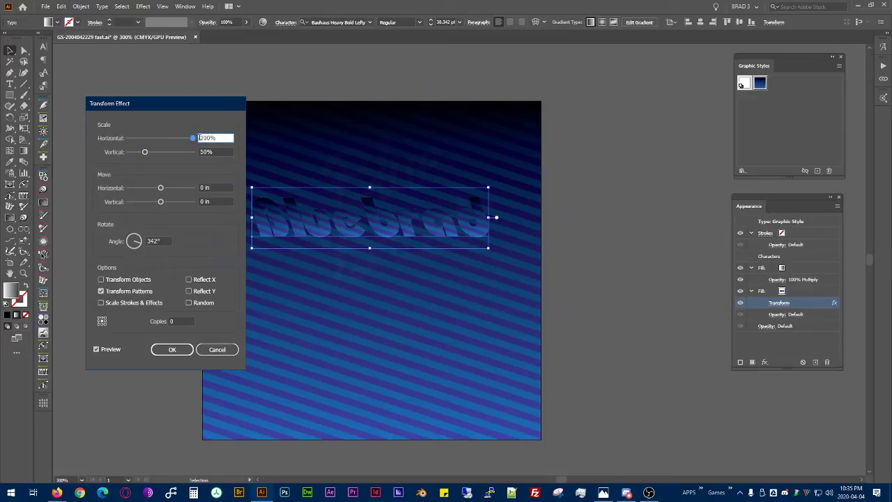
pyautogui.write('100')
pyautogui.press('Tab')
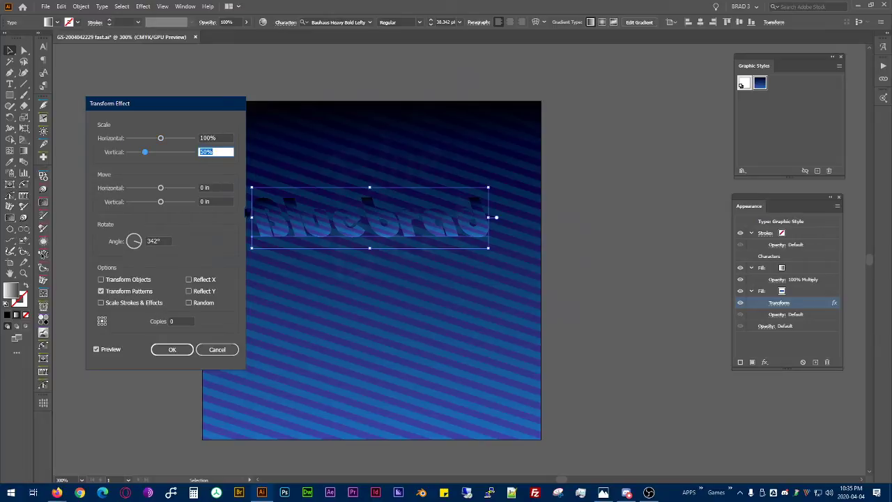
# - Set the Transform effect's rotation angle to 336° and apply it with only the pattern transformed
pyautogui.click(164, 240)
pyautogui.press('Down')
pyautogui.press('Down')
pyautogui.press('Down')
pyautogui.press('Down')
pyautogui.press('Down')
pyautogui.press('Down')
pyautogui.press('Down')
pyautogui.press('Down')
pyautogui.press('Down')
pyautogui.press('Down')
pyautogui.press('Down')
pyautogui.press('Down')
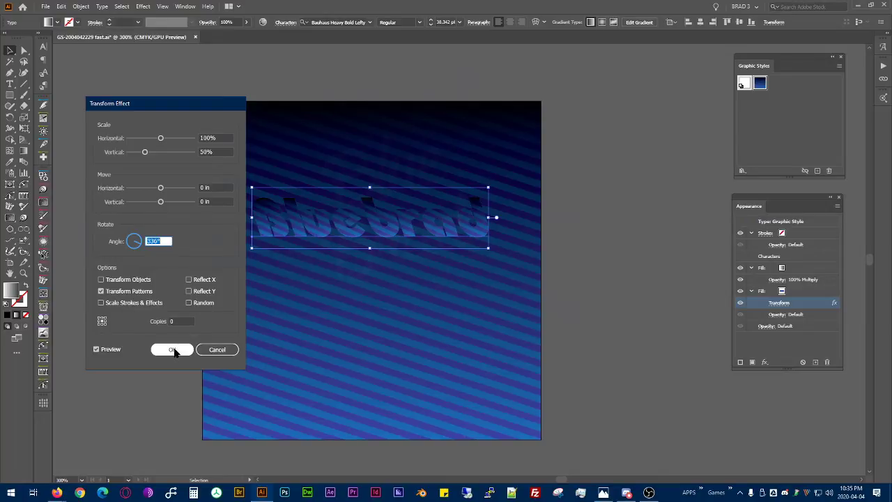
pyautogui.click(144, 279)
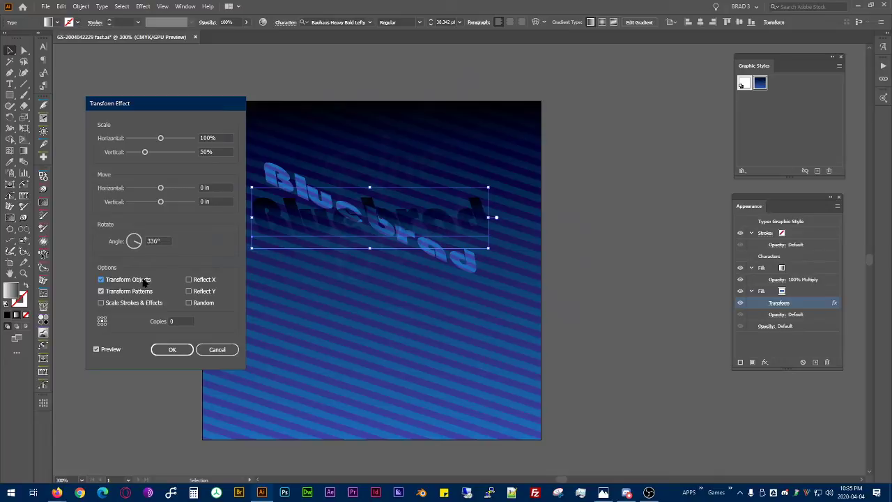
pyautogui.click(180, 349)
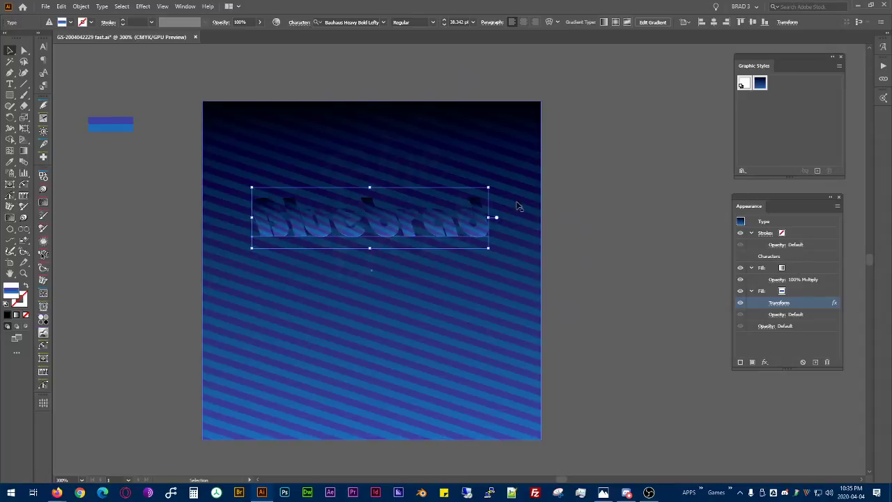
# - Give the text a white stroke with a weight of 0.5 pt
pyautogui.click(785, 234)
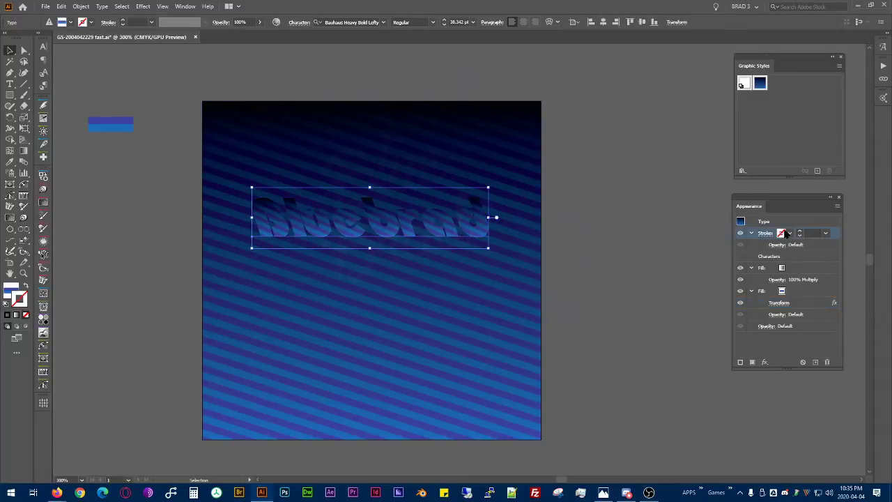
pyautogui.click(786, 233)
pyautogui.click(694, 249)
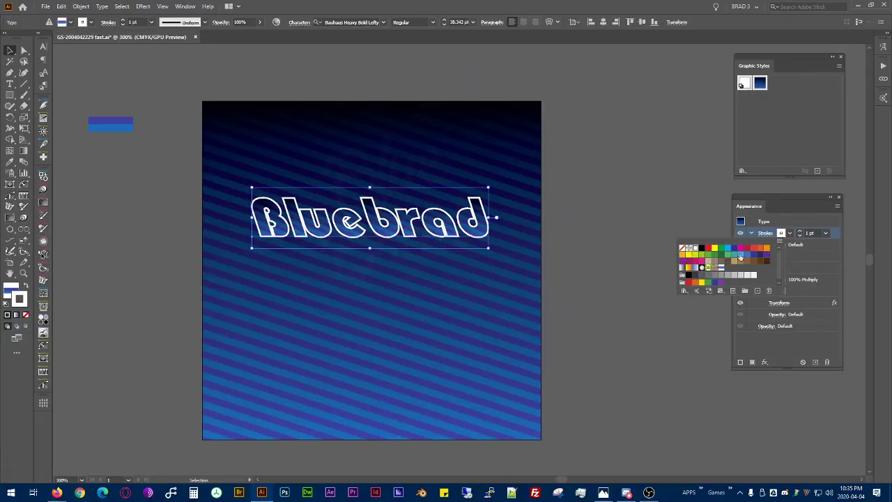
pyautogui.scroll(-2, 814, 233)
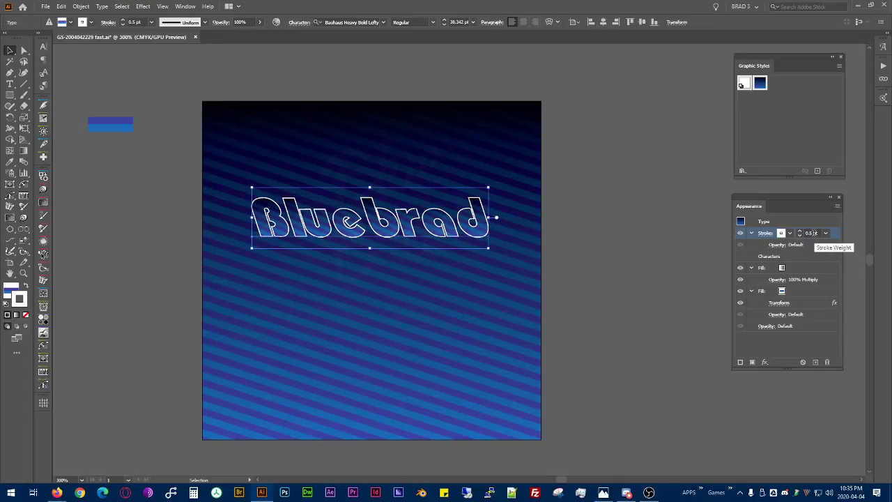
# - Duplicate the text's white stroke and set the lower copy's weight to 1 pt
pyautogui.click(816, 362)
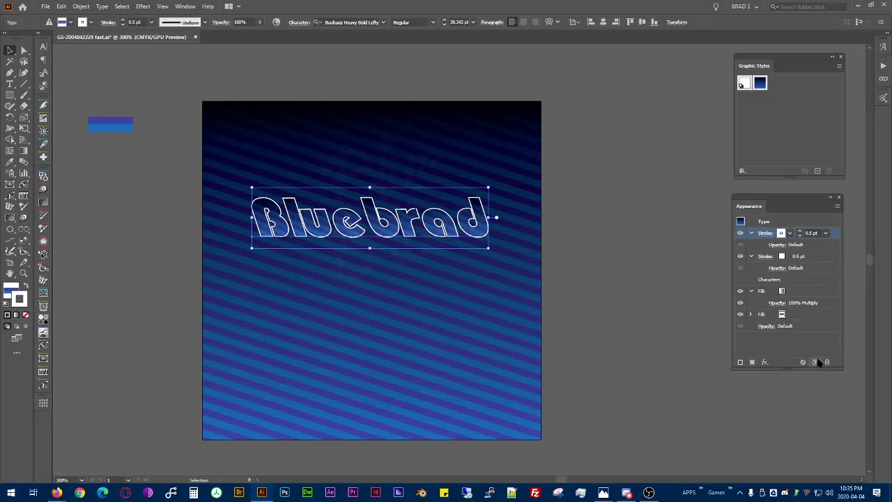
pyautogui.click(813, 255)
pyautogui.scroll(1, 812, 256)
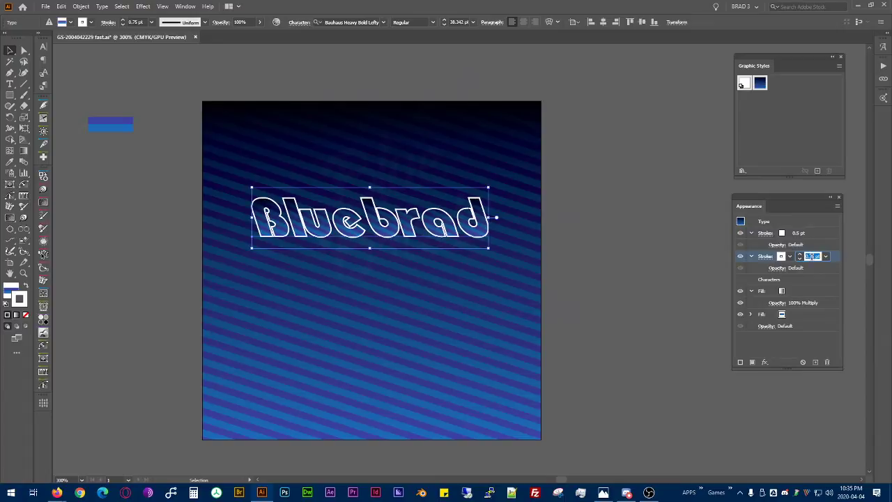
pyautogui.scroll(1, 812, 256)
# - Colour the lower stroke with a blue swatch edited to C=100 M=85 Y=0 K=0 and set its weight to 2 pt
pyautogui.click(789, 256)
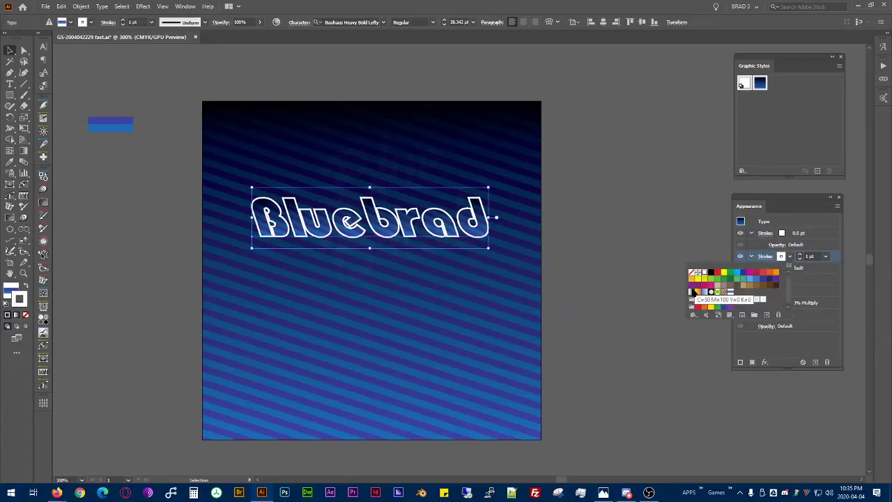
pyautogui.click(756, 280)
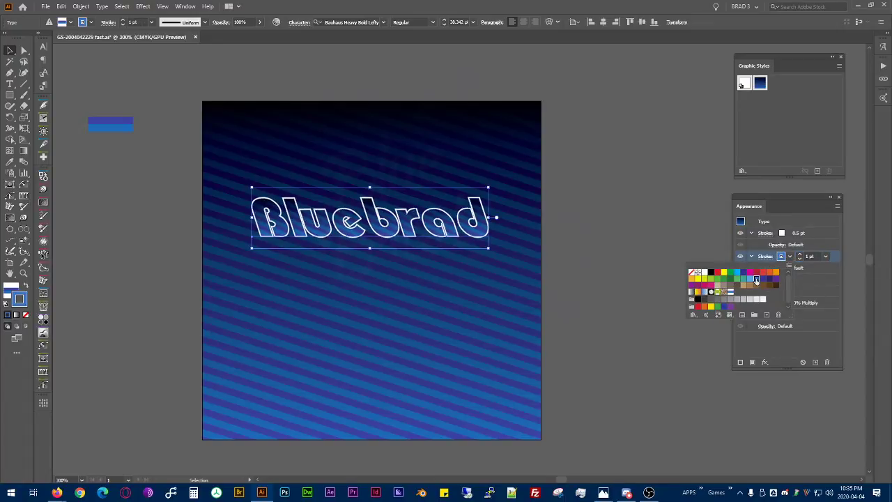
pyautogui.doubleClick(756, 280)
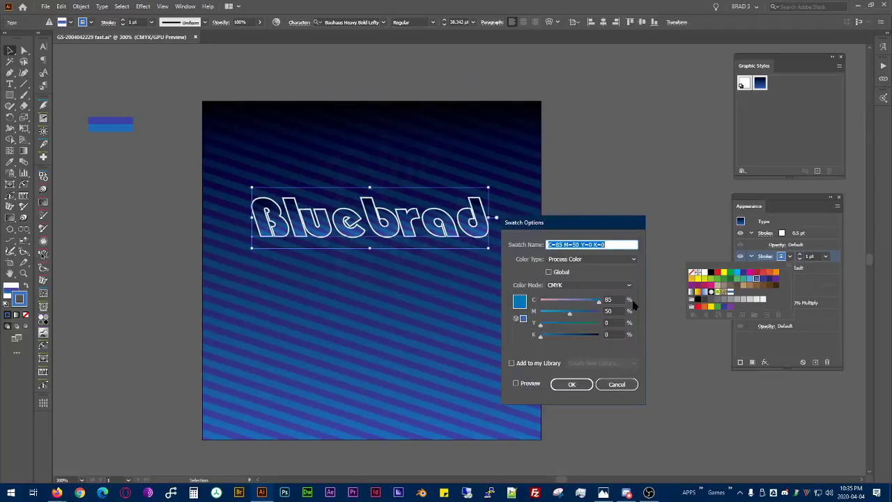
pyautogui.click(616, 310)
pyautogui.write('85')
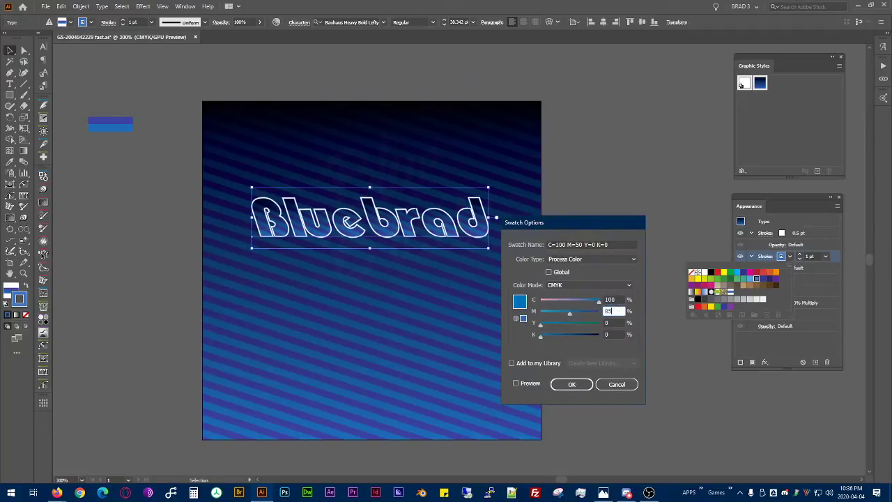
pyautogui.press('Tab')
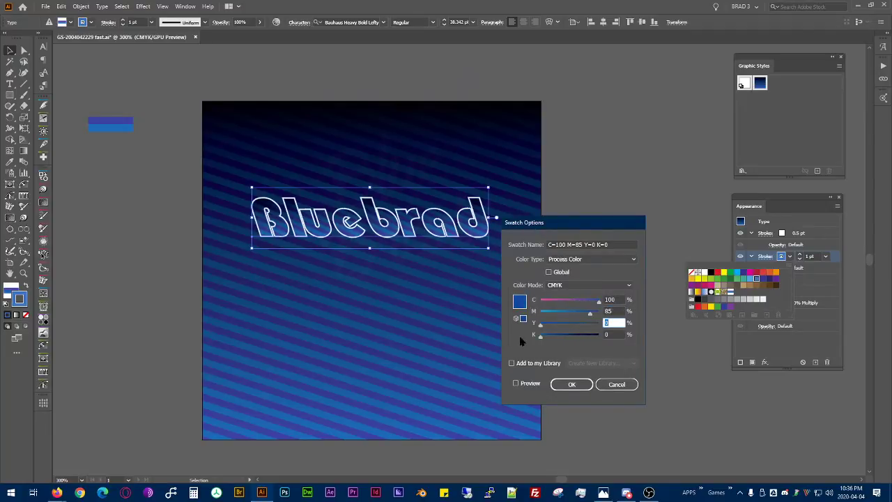
pyautogui.click(575, 384)
pyautogui.click(808, 256)
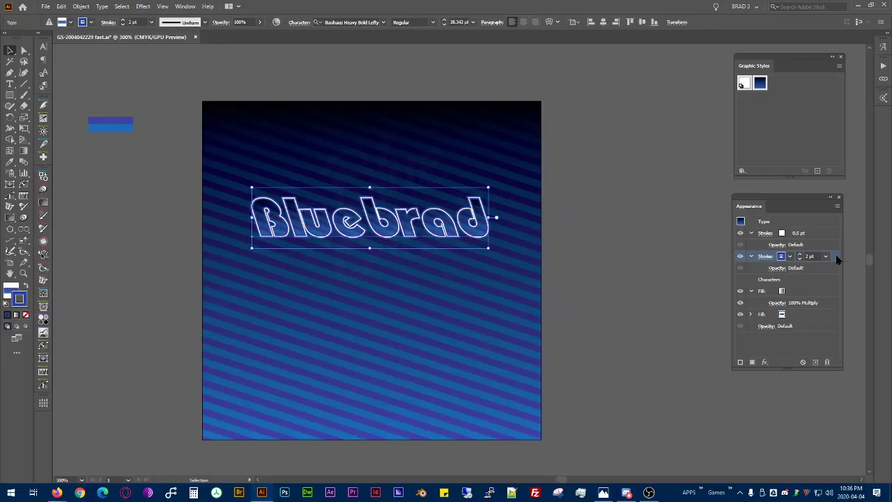
# - Add a new fill beneath the text's multiplied gradient fill and colour it solid orange-red
pyautogui.click(817, 291)
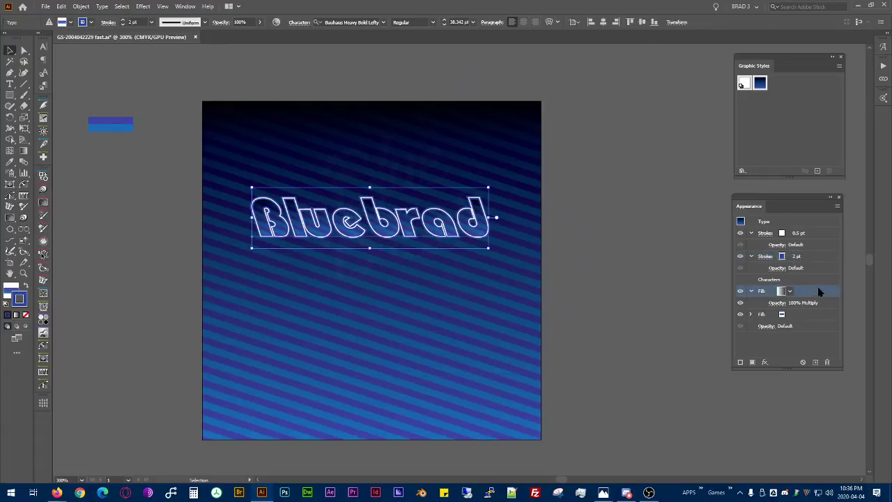
pyautogui.click(753, 362)
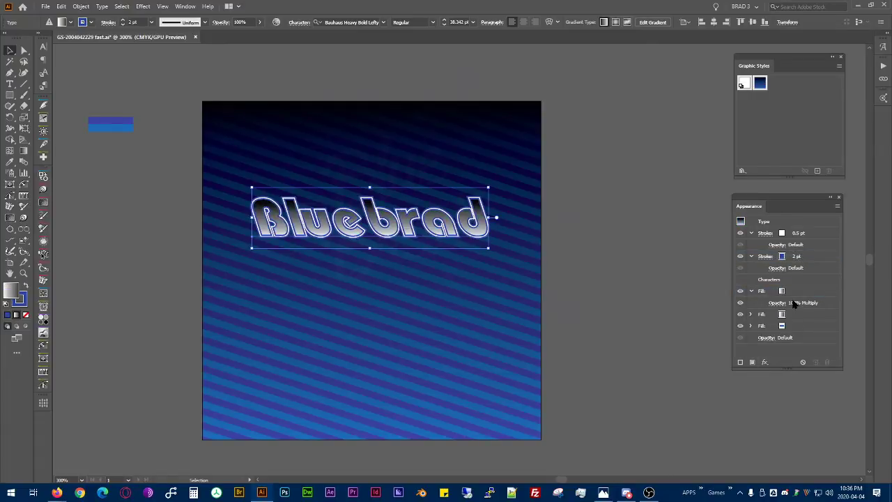
pyautogui.click(824, 305)
pyautogui.click(752, 314)
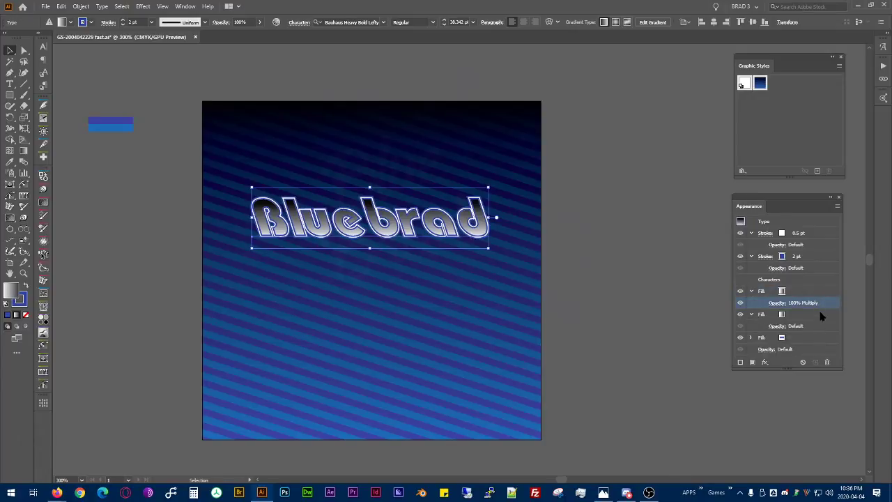
pyautogui.click(817, 317)
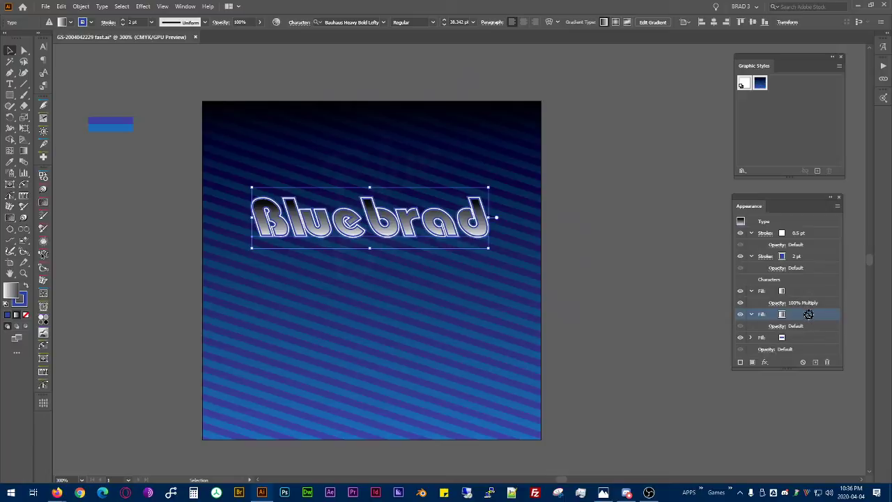
pyautogui.click(789, 314)
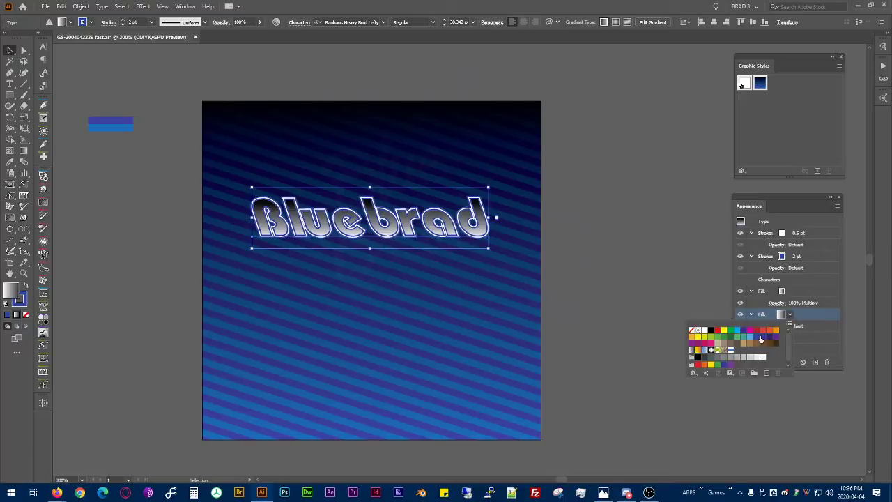
pyautogui.click(771, 332)
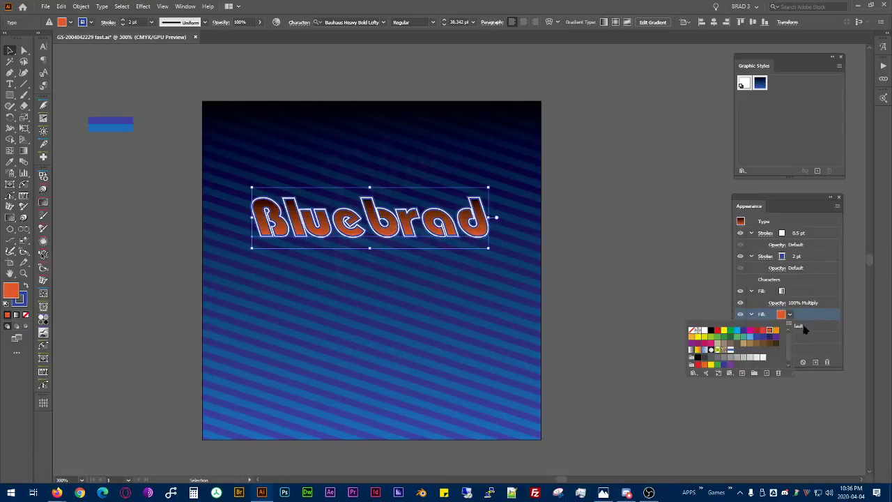
# - Move the orange-red fill beneath the striped pattern fill in the text's appearance stack and select it
pyautogui.click(819, 318)
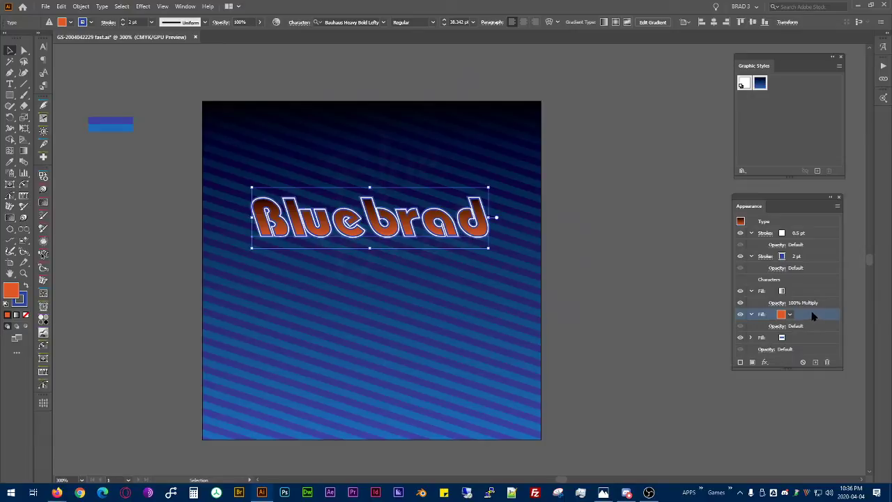
pyautogui.moveTo(817, 318); pyautogui.dragTo(808, 347)
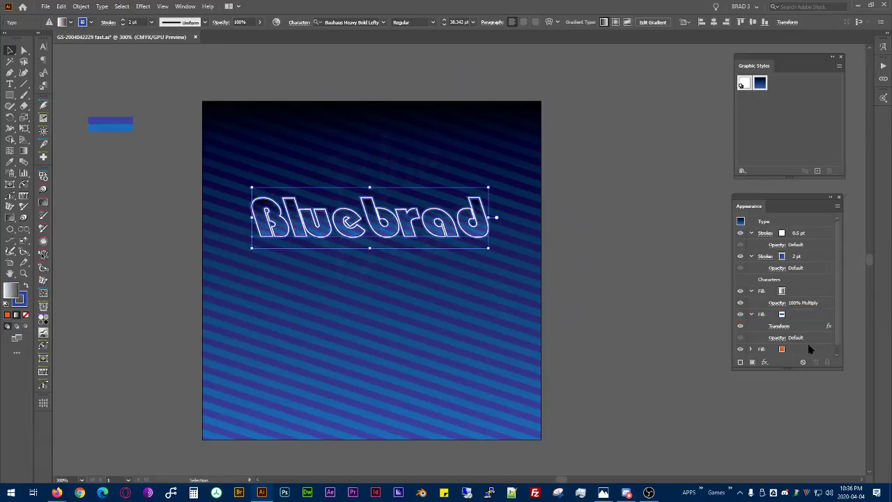
pyautogui.click(812, 352)
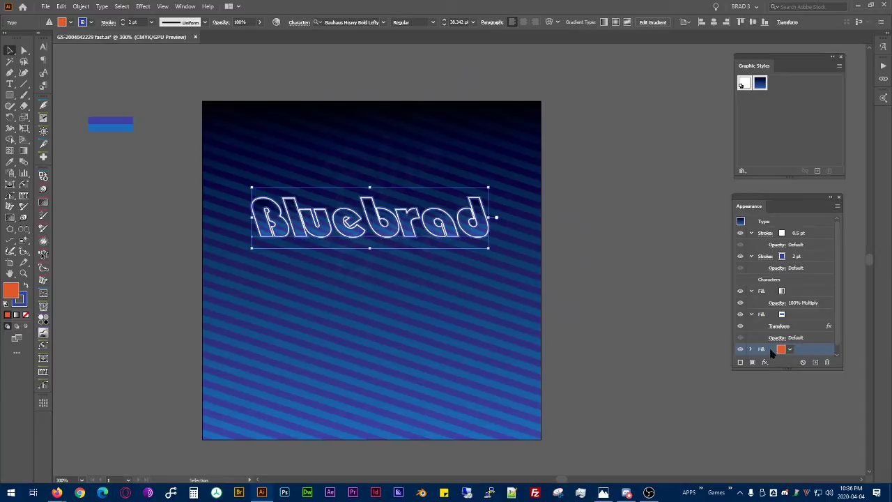
# - Apply an Offset Path effect of 2 pt with round joins to the text's orange-red fill
pyautogui.click(751, 349)
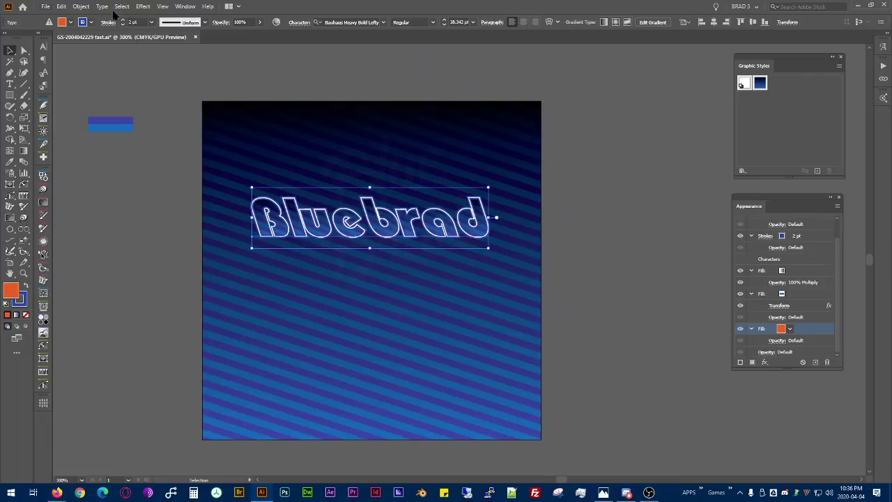
pyautogui.click(142, 6)
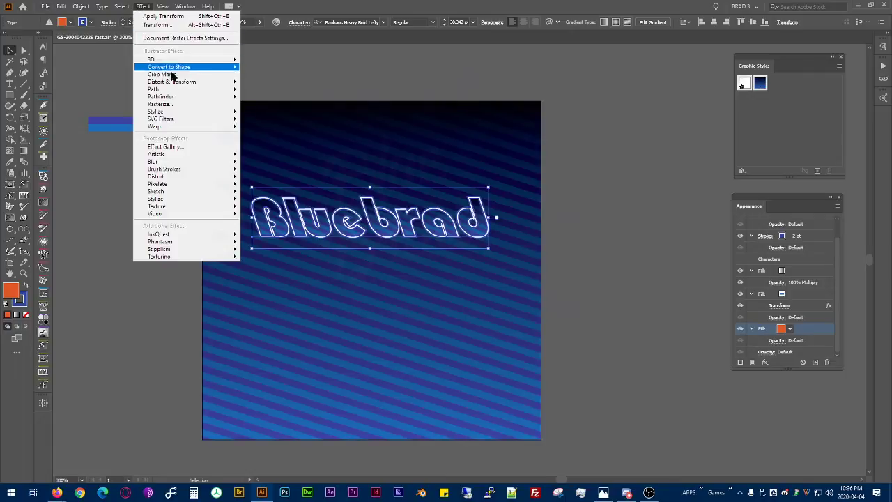
pyautogui.moveTo(181, 83)
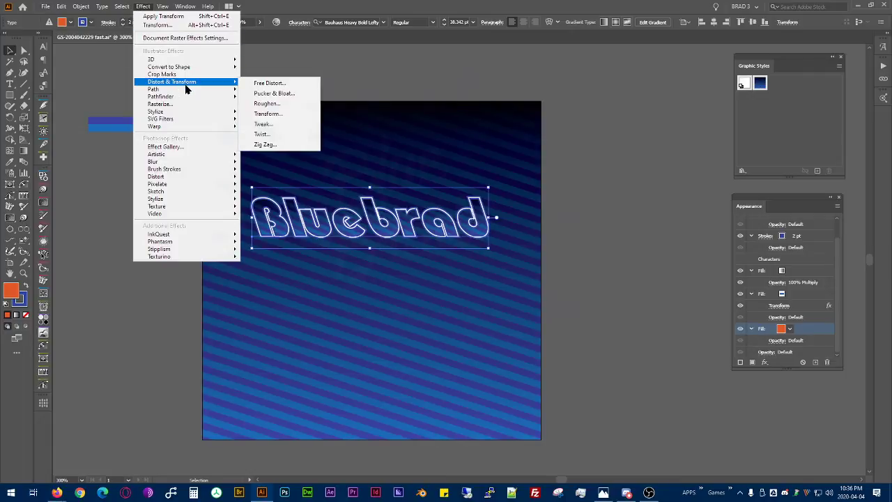
pyautogui.click(766, 361)
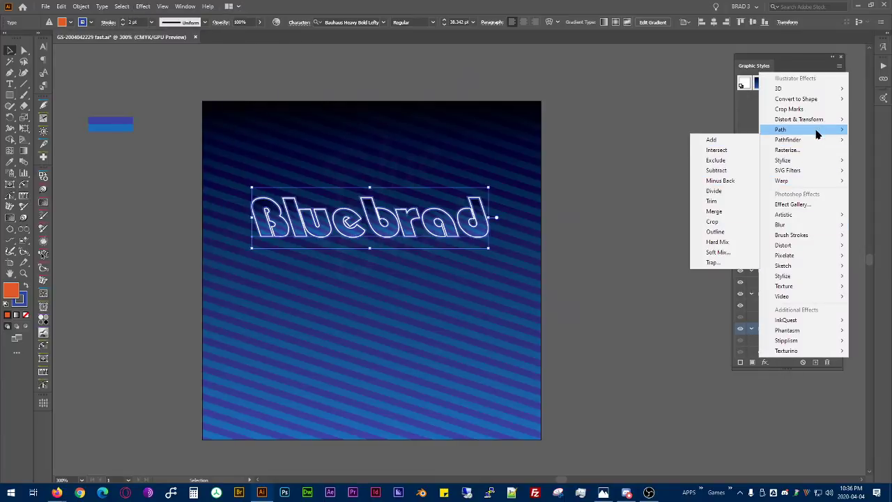
pyautogui.moveTo(815, 130)
pyautogui.click(723, 130)
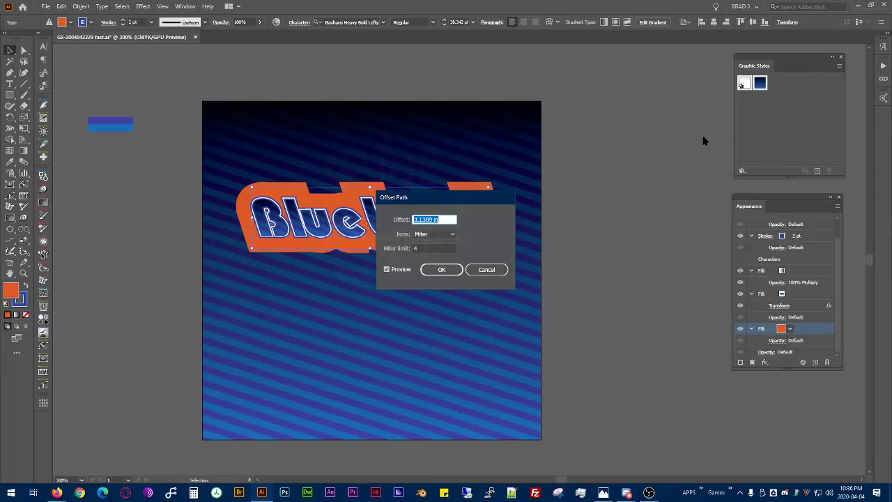
pyautogui.write('2pt')
pyautogui.press('Tab')
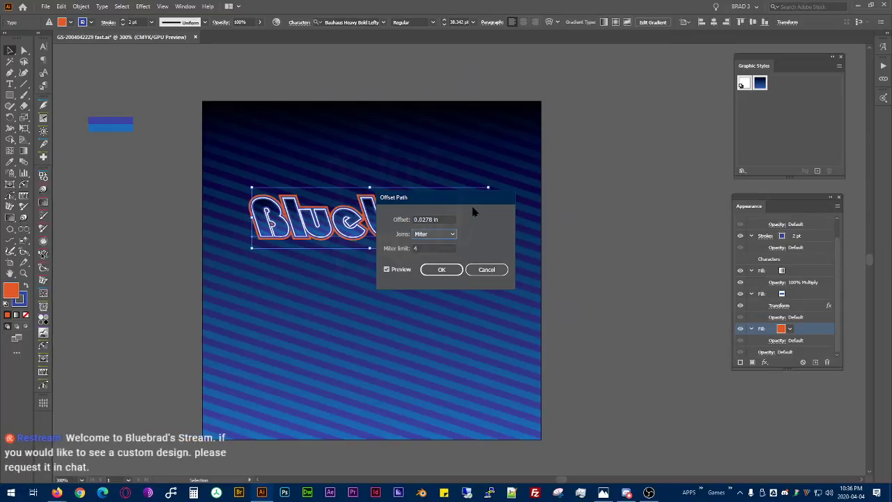
pyautogui.click(431, 236)
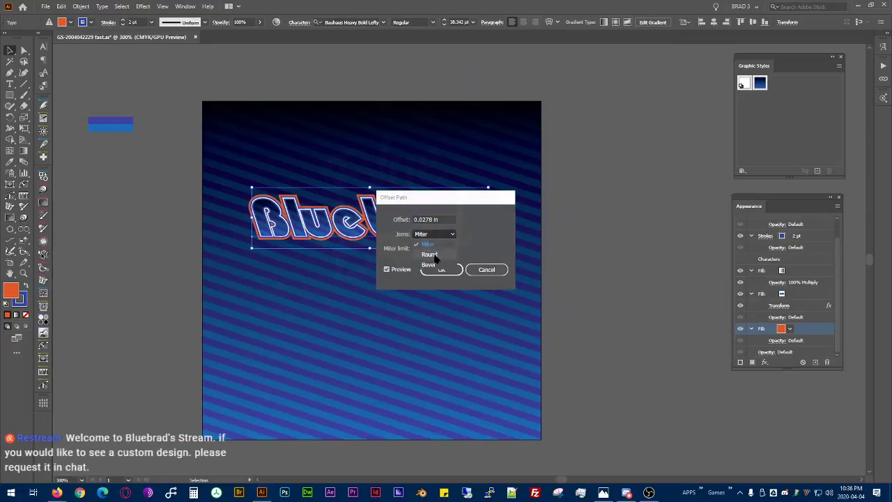
pyautogui.click(430, 255)
pyautogui.click(443, 269)
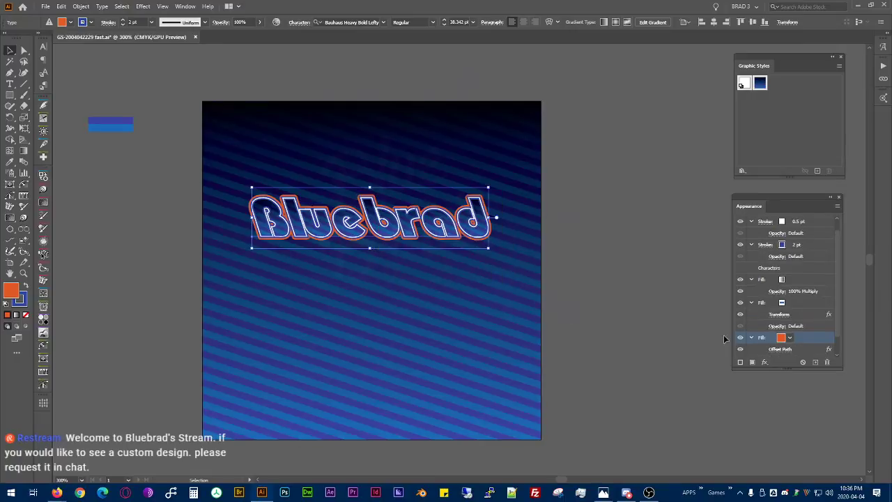
# - Add a Transform effect to the orange-red fill, moving it 3 pt horizontally and 3 pt vertically
pyautogui.click(764, 362)
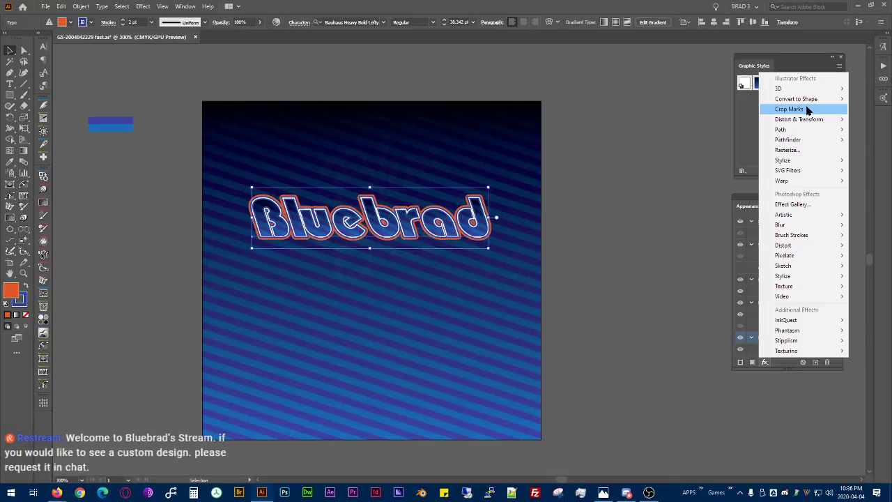
pyautogui.moveTo(793, 121)
pyautogui.click(710, 151)
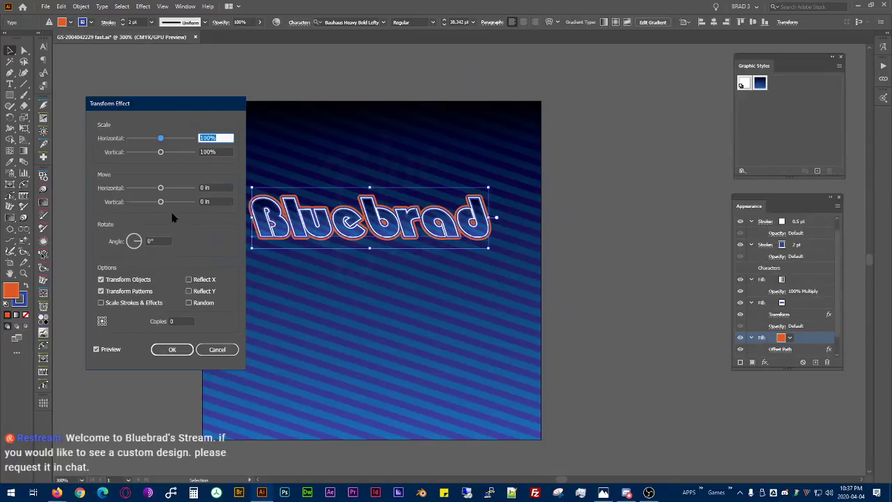
pyautogui.click(217, 187)
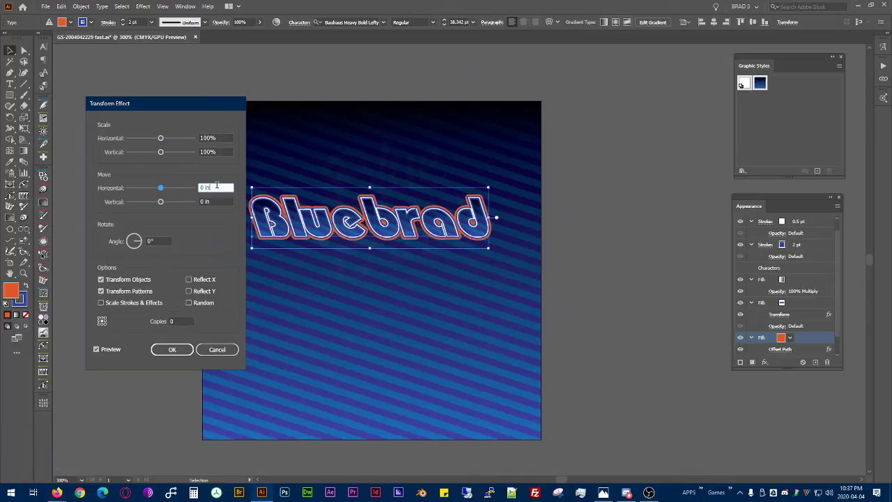
pyautogui.write('3pt')
pyautogui.press('Tab')
pyautogui.write('3pt')
pyautogui.press('Tab')
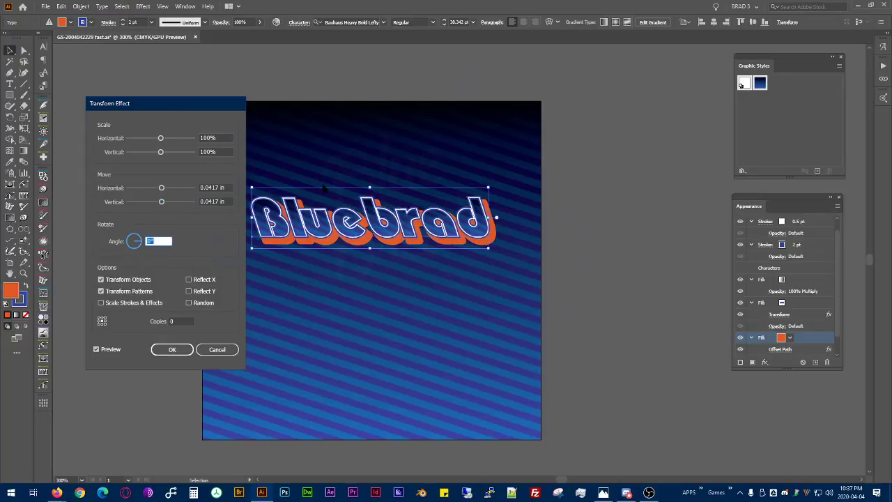
# - Set the Transform effect's horizontal and vertical moves to 1 pt each
pyautogui.moveTo(228, 189); pyautogui.dragTo(143, 188)
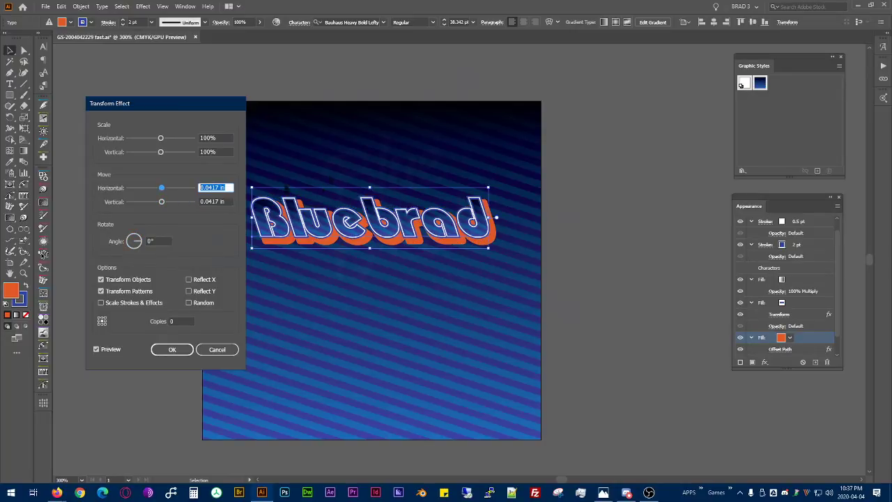
pyautogui.write('1pt')
pyautogui.press('Tab')
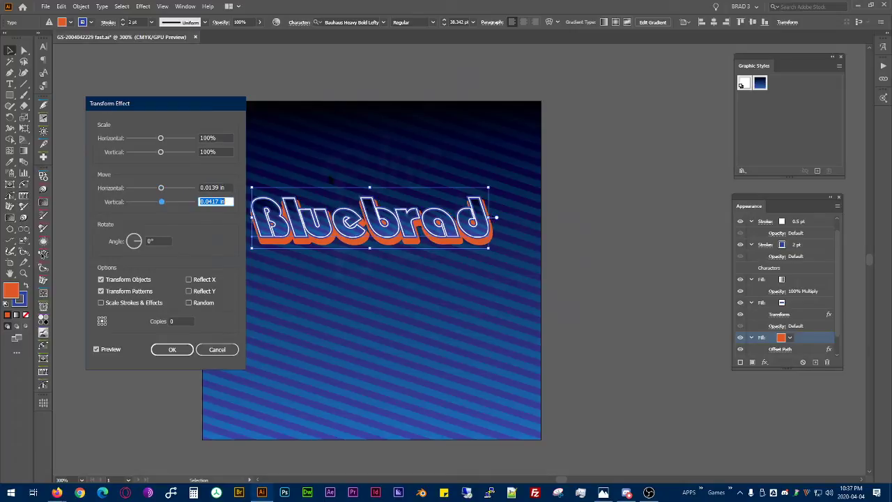
pyautogui.write('1pt')
pyautogui.press('Tab')
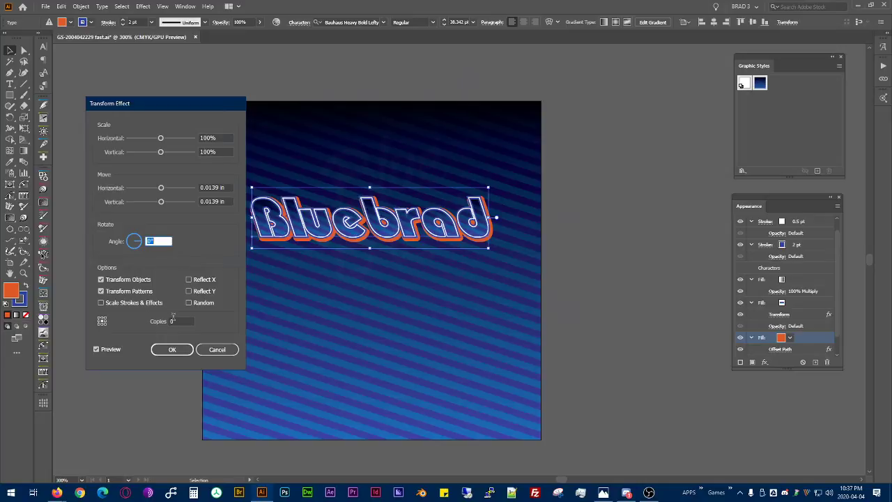
# - Set the Transform effect to 4 copies and enable Scale Strokes & Effects
pyautogui.click(173, 321)
pyautogui.press('Up')
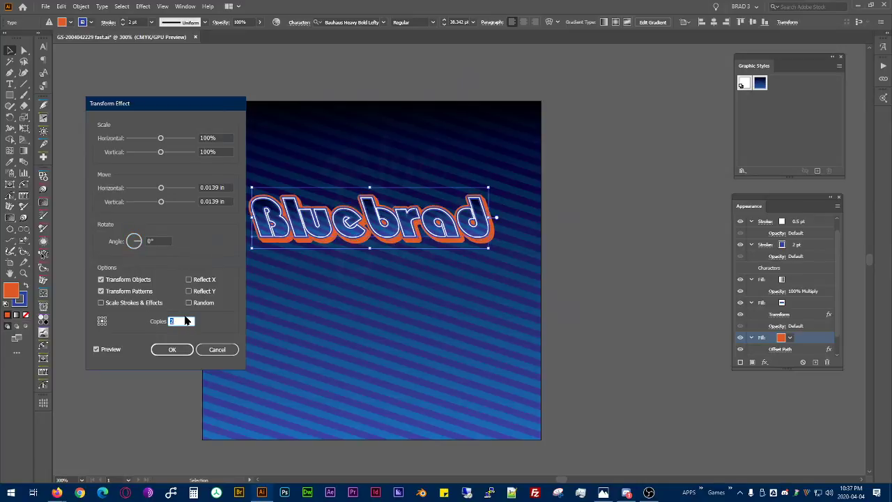
pyautogui.press('Down')
pyautogui.press('Up')
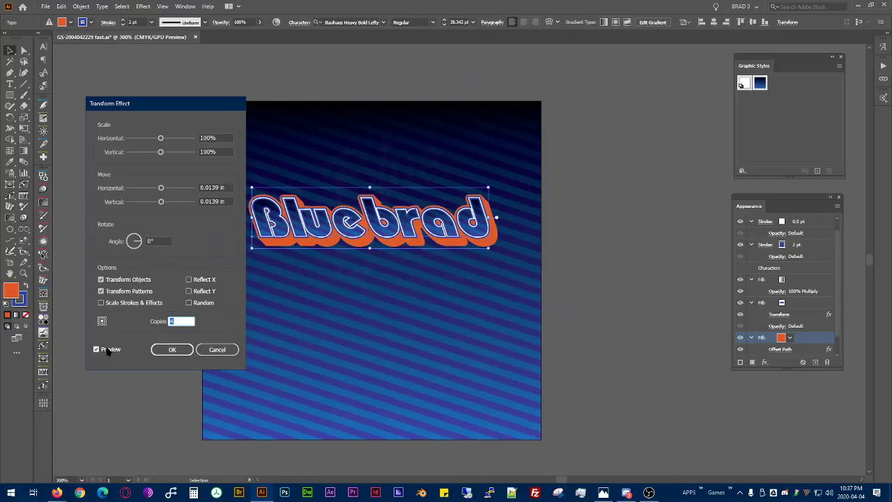
pyautogui.click(134, 305)
# - Try 10 copies for a deeper extrusion, reduce the count back to 4, and apply the Transform effect
pyautogui.click(183, 321)
pyautogui.write('10')
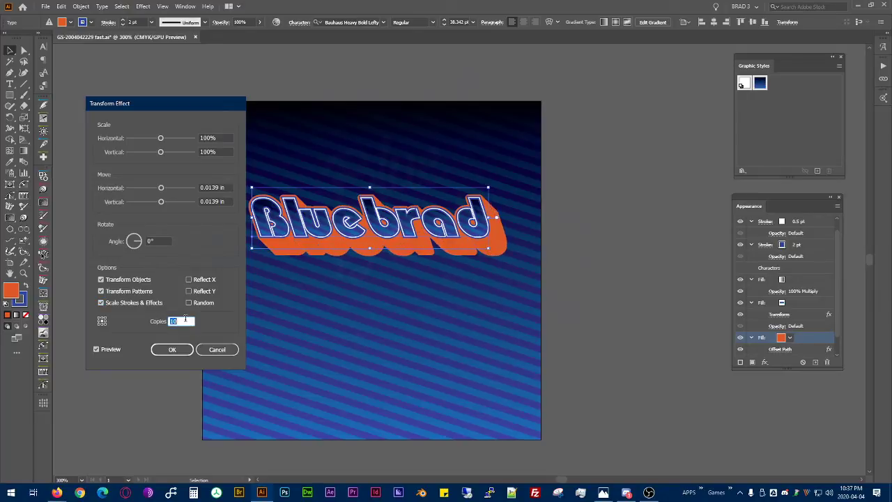
pyautogui.scroll(20, 186, 319)
pyautogui.scroll(-13, 186, 319)
pyautogui.scroll(-15, 185, 318)
pyautogui.scroll(1, 185, 319)
pyautogui.click(174, 349)
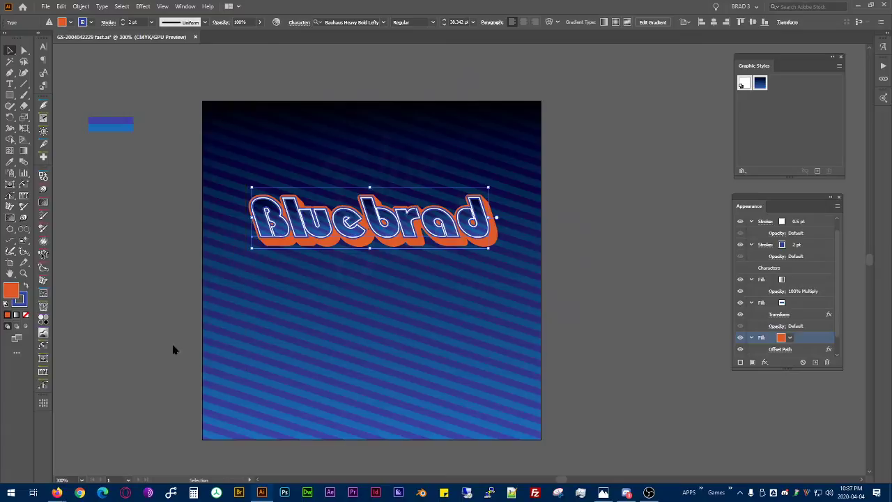
# - Collapse the text's stroke and fill entries and move the Characters entry beneath all the fills in the appearance stack
pyautogui.click(752, 302)
pyautogui.click(751, 280)
pyautogui.click(751, 248)
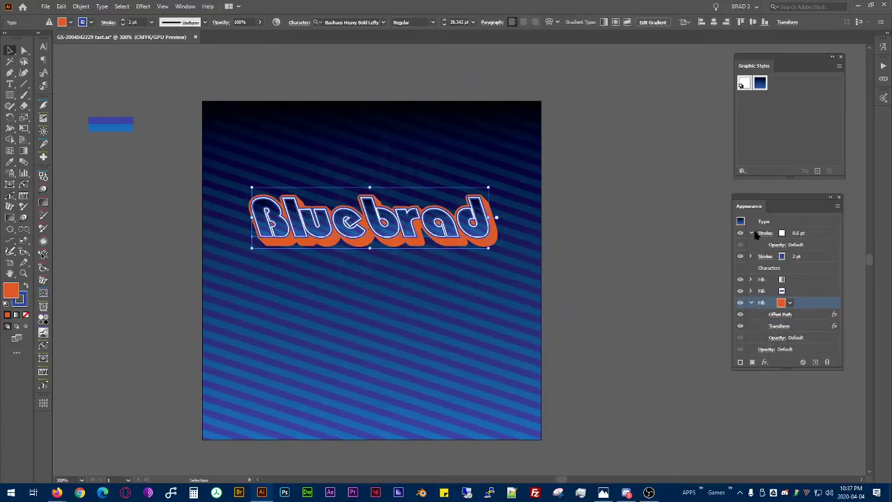
pyautogui.click(752, 234)
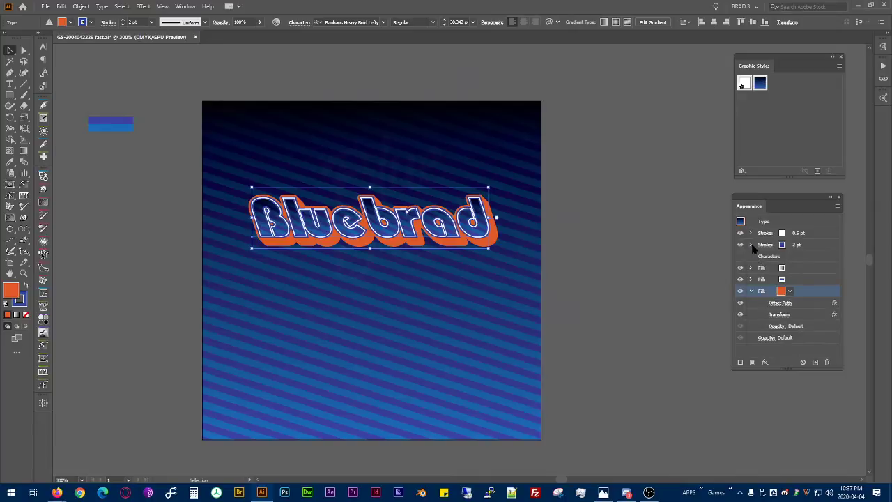
pyautogui.moveTo(772, 255); pyautogui.dragTo(773, 337)
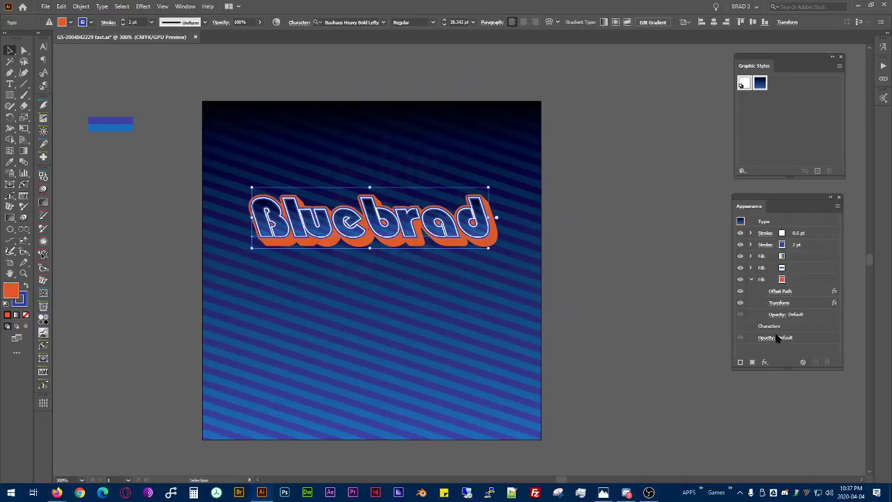
pyautogui.click(752, 279)
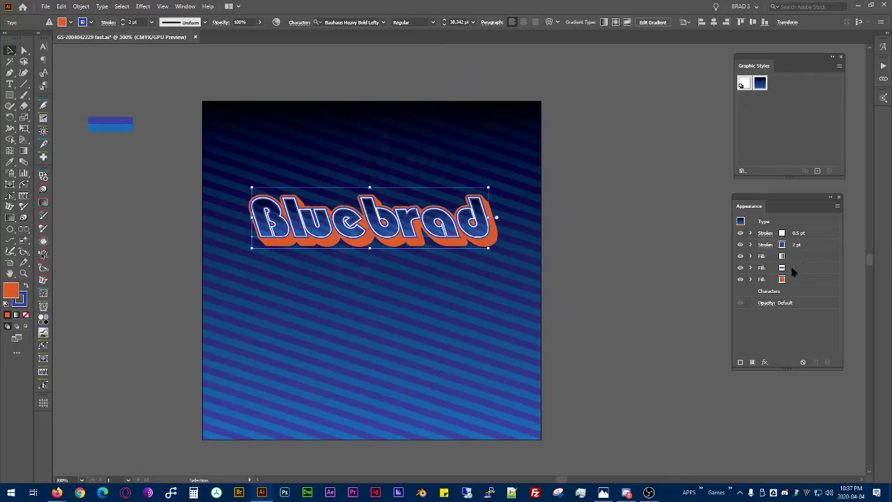
# - Examine the stroke and fill at the Characters level, and return to the type-level appearance with both stroke entries collapsed
pyautogui.doubleClick(780, 293)
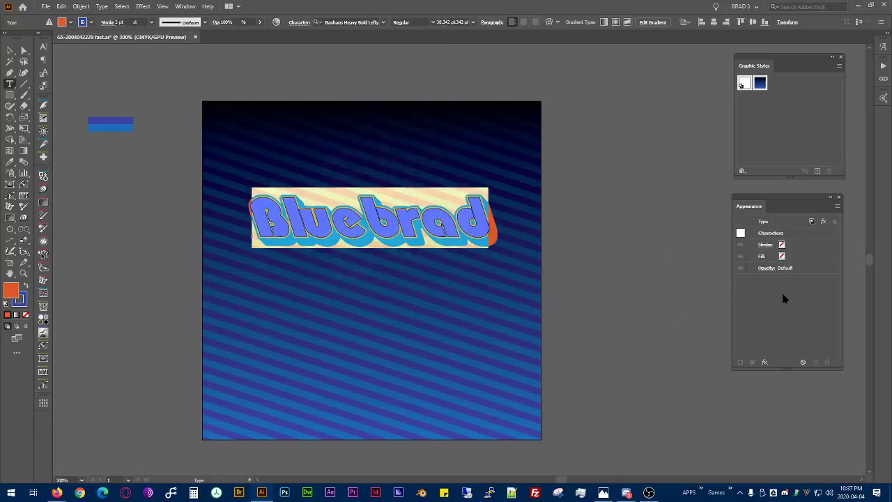
pyautogui.click(788, 223)
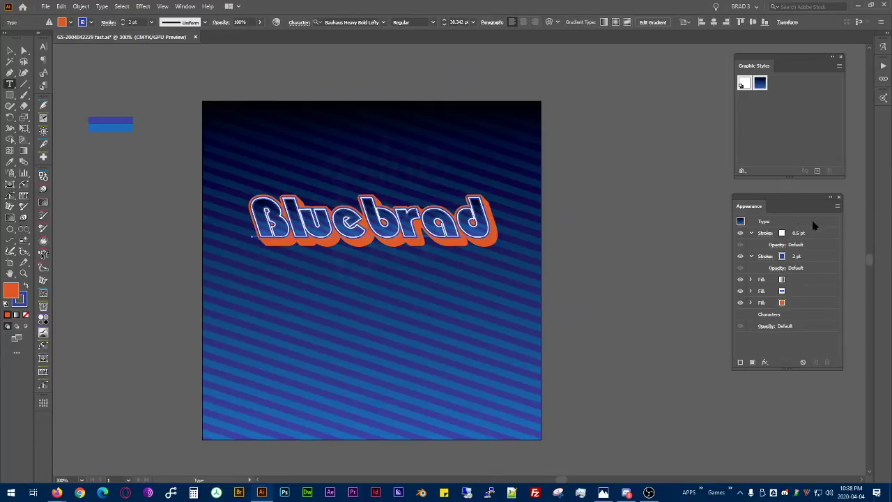
pyautogui.click(751, 232)
pyautogui.click(751, 245)
# - Add a Multiply drop shadow to the whole type object with X and Y offsets of 0.0197 in
pyautogui.click(814, 223)
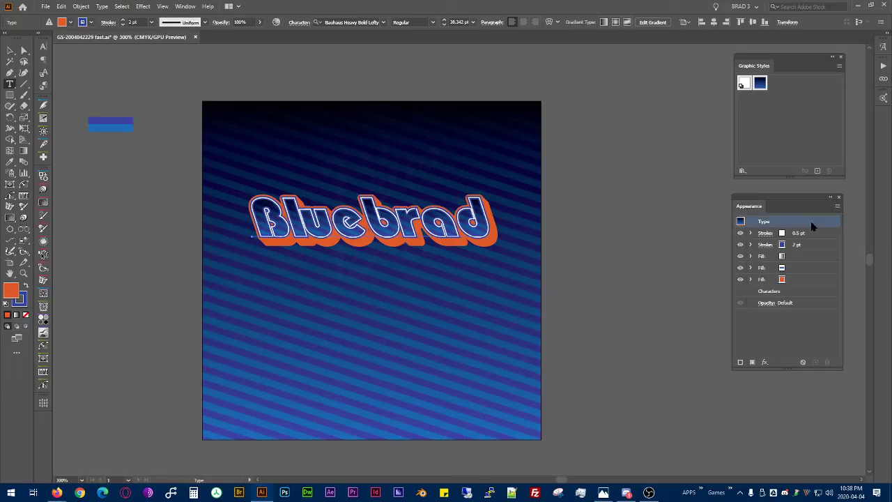
pyautogui.click(765, 362)
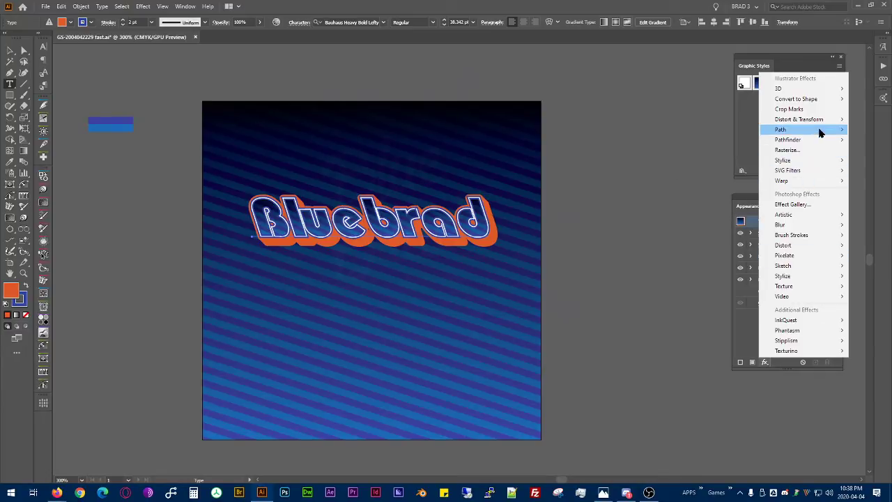
pyautogui.moveTo(820, 132)
pyautogui.moveTo(810, 165)
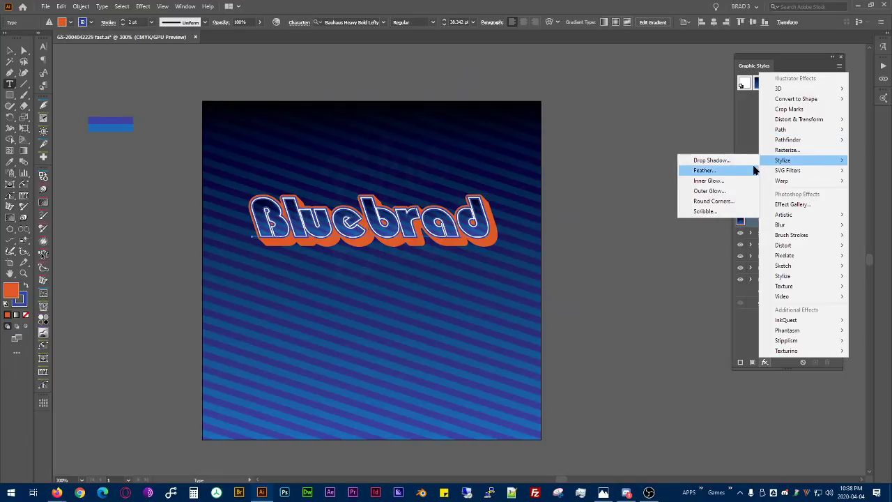
pyautogui.click(711, 160)
pyautogui.moveTo(414, 179); pyautogui.dragTo(515, 300)
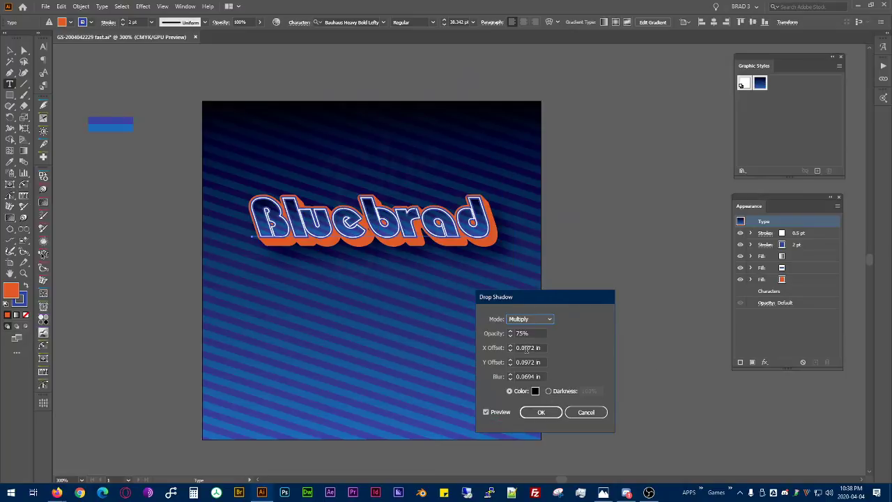
pyautogui.click(526, 349)
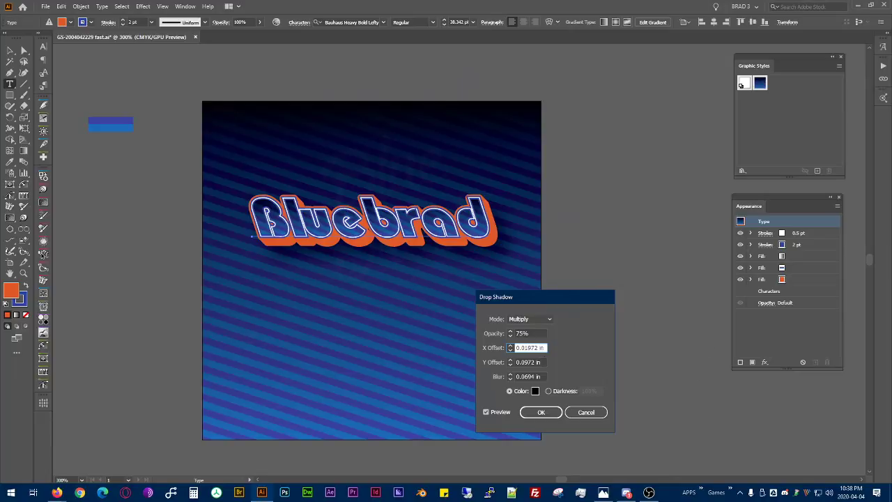
pyautogui.press('Tab')
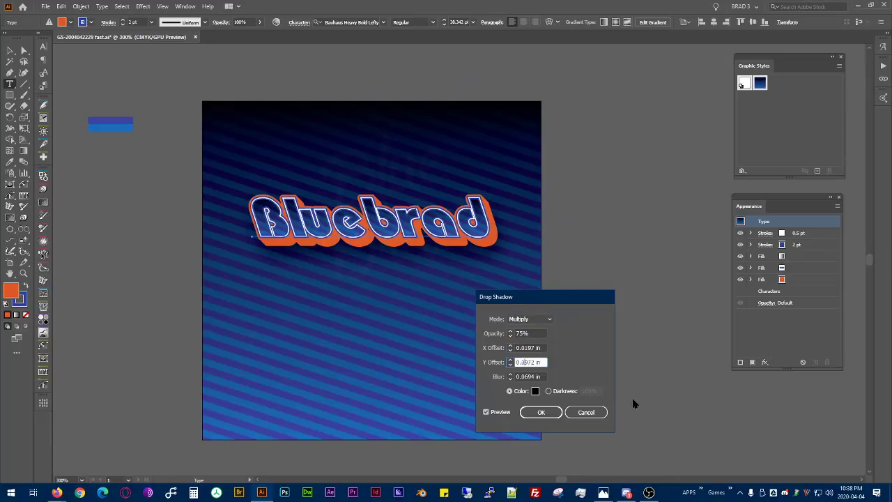
pyautogui.write('0.0197')
# - Set the drop shadow's opacity to 85% and blur to 0.0269 in, and apply it
pyautogui.click(541, 334)
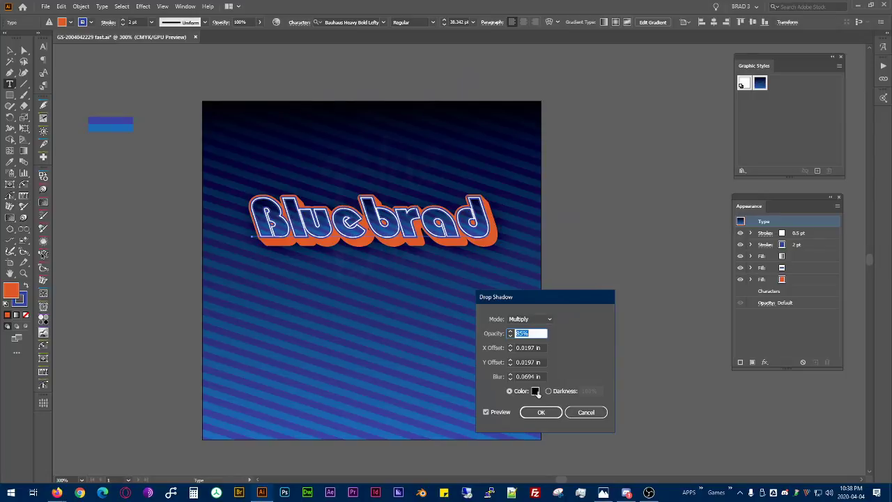
pyautogui.click(538, 376)
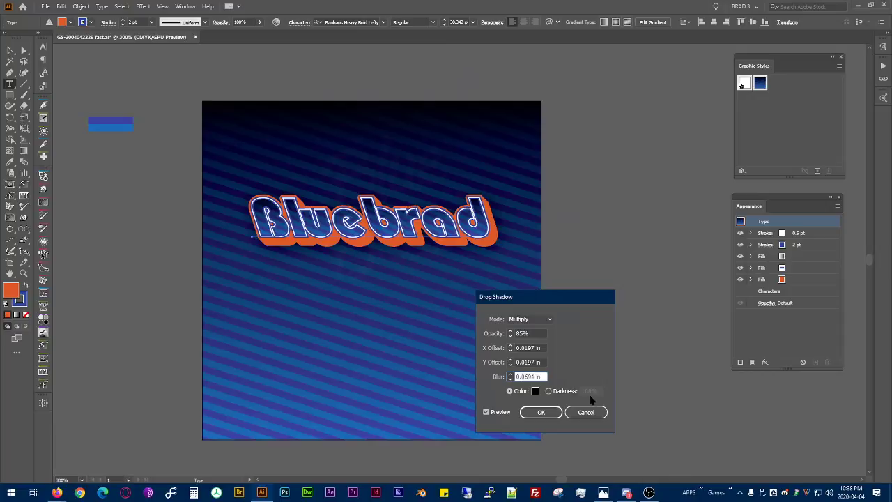
pyautogui.write('2')
pyautogui.click(544, 362)
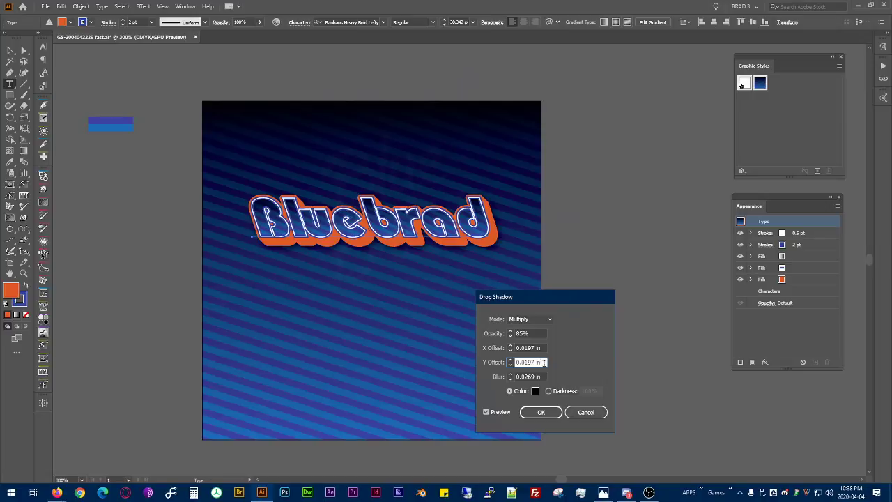
pyautogui.click(543, 413)
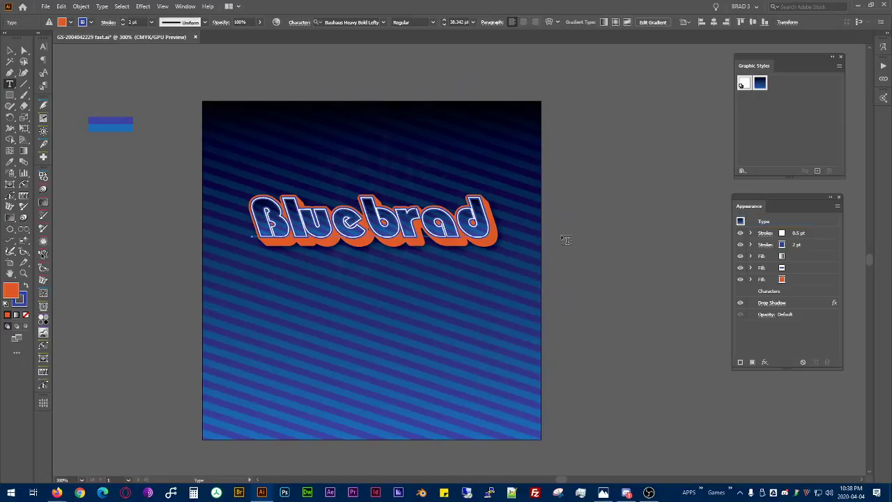
# - Select the "Bluebrad" text as an object and save its appearance as a new graphic style
pyautogui.click(11, 51)
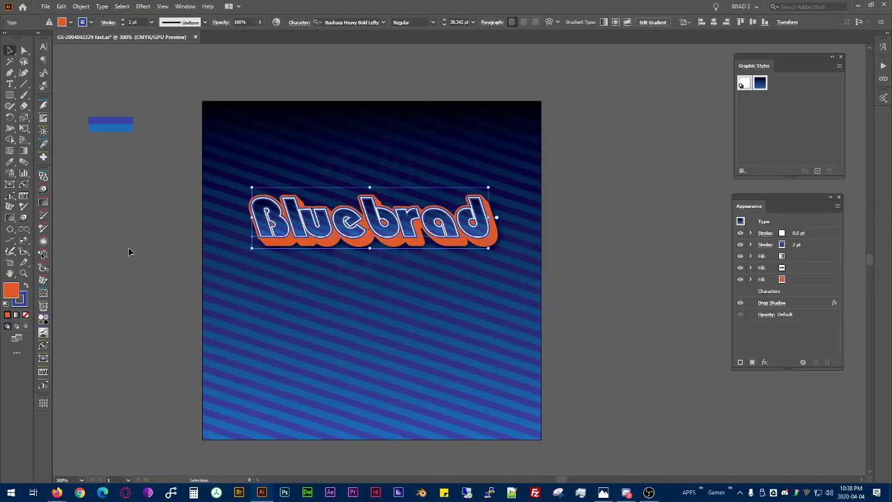
pyautogui.click(128, 248)
pyautogui.click(380, 224)
pyautogui.click(829, 171)
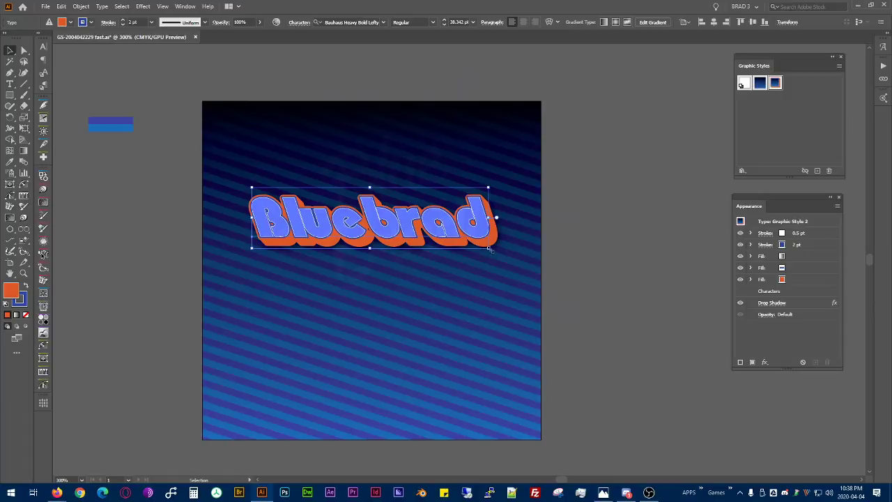
# - Scale the text up to about 83 pt and save the enlarged appearance as two more graphic styles
pyautogui.moveTo(490, 249); pyautogui.dragTo(680, 342)
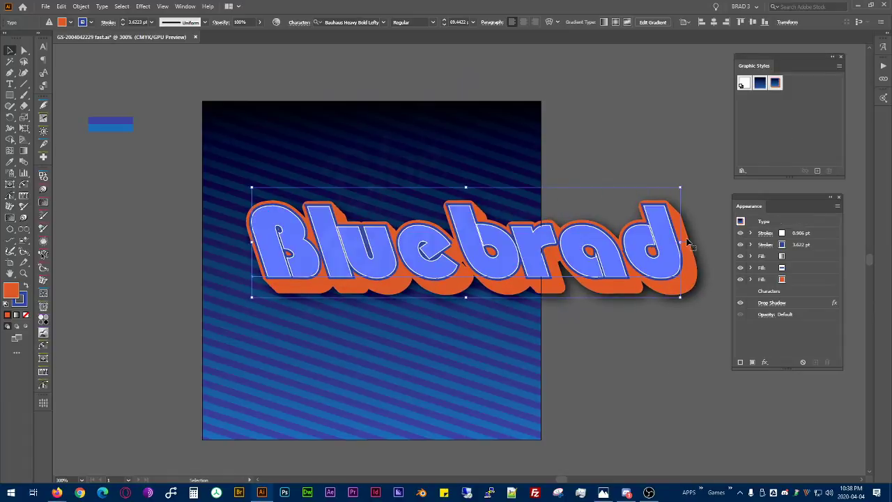
pyautogui.hotkey('ctrl', 'z')
pyautogui.moveTo(490, 249)
pyautogui.mouseDown()
pyautogui.moveTo(590, 303)
pyautogui.moveTo(778, 333)
pyautogui.mouseUp()
pyautogui.click(817, 171)
pyautogui.click(817, 170)
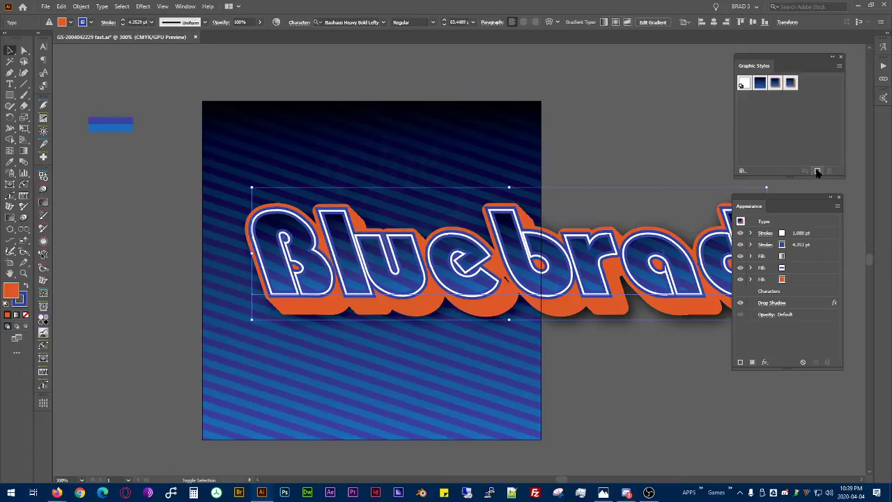
pyautogui.click(620, 340)
pyautogui.click(618, 274)
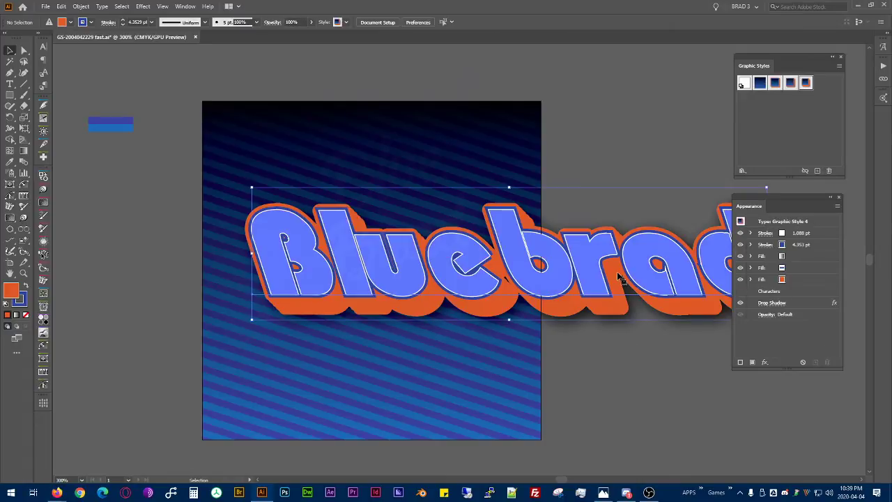
pyautogui.hotkey('ctrl', 'z')
pyautogui.hotkey('ctrl', 'shift', 'z')
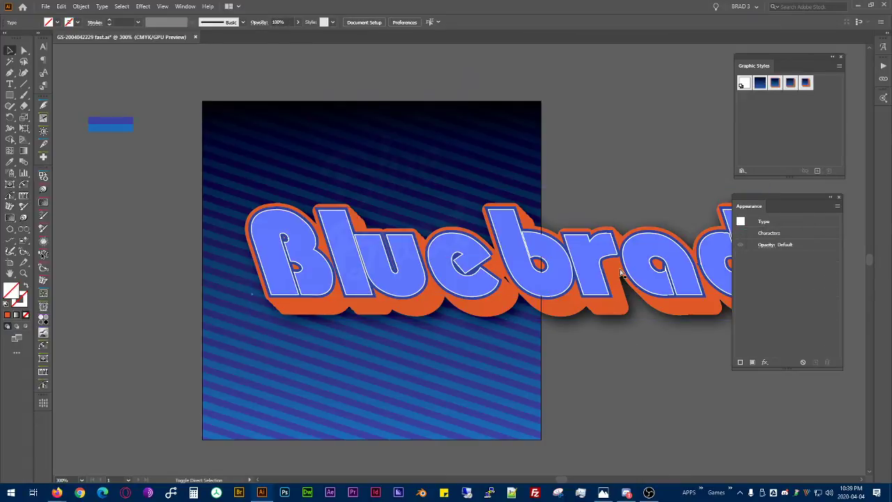
# - Scale the text down to about 42 pt, centre its paragraph alignment and position it in the upper part of the artboard
pyautogui.moveTo(252, 321); pyautogui.dragTo(361, 287)
pyautogui.moveTo(564, 268); pyautogui.dragTo(556, 195)
pyautogui.click(524, 23)
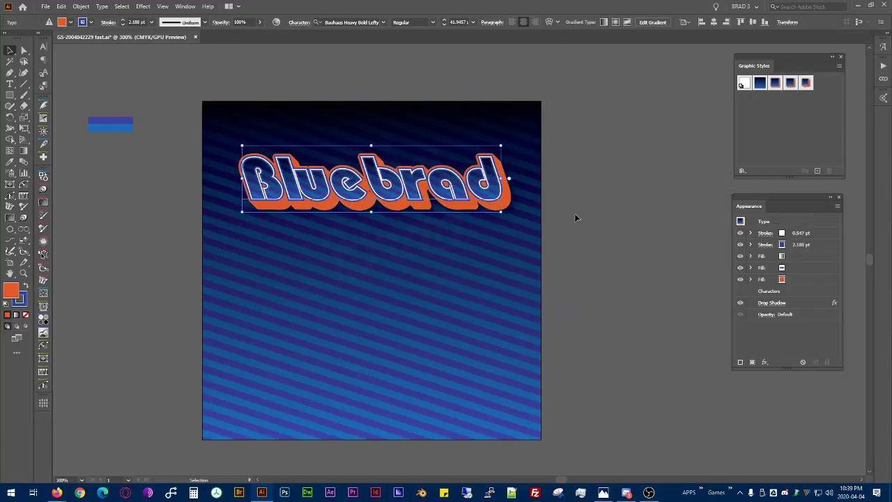
pyautogui.moveTo(450, 188); pyautogui.dragTo(450, 203)
# - Apply the first saved text graphic style to the text and deselect everything
pyautogui.click(772, 87)
pyautogui.click(534, 221)
pyautogui.click(598, 284)
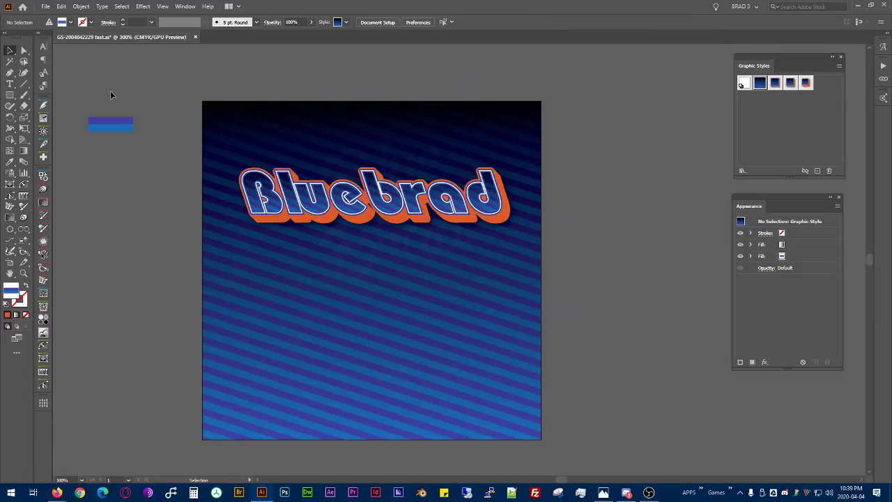
# - Draw a striped square about 0.70 in wide below the text
pyautogui.click(10, 95)
pyautogui.moveTo(248, 270); pyautogui.dragTo(326, 333)
pyautogui.scroll(2, 321, 326)
pyautogui.moveTo(257, 337); pyautogui.dragTo(311, 292)
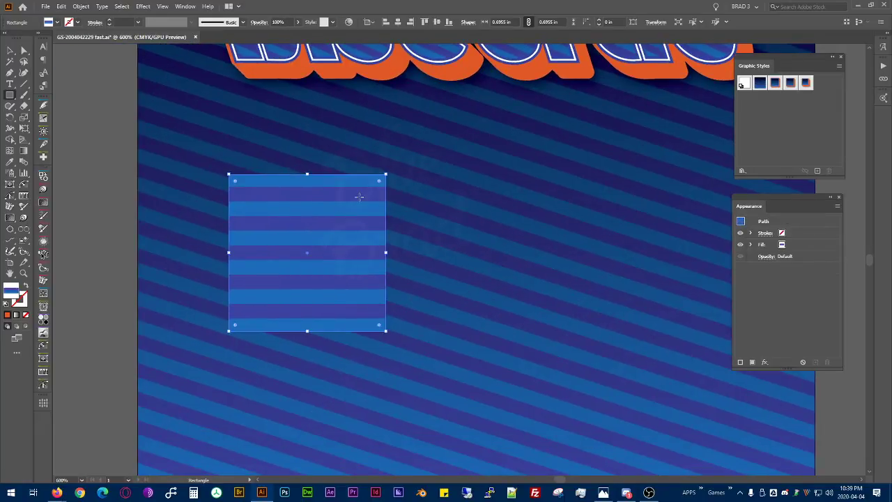
# - Round the square's upper-right and lower-left corners individually, making the upper-right radius larger
pyautogui.moveTo(379, 182); pyautogui.dragTo(354, 212)
pyautogui.hotkey('ctrl', 'z')
pyautogui.moveTo(377, 182); pyautogui.dragTo(329, 230)
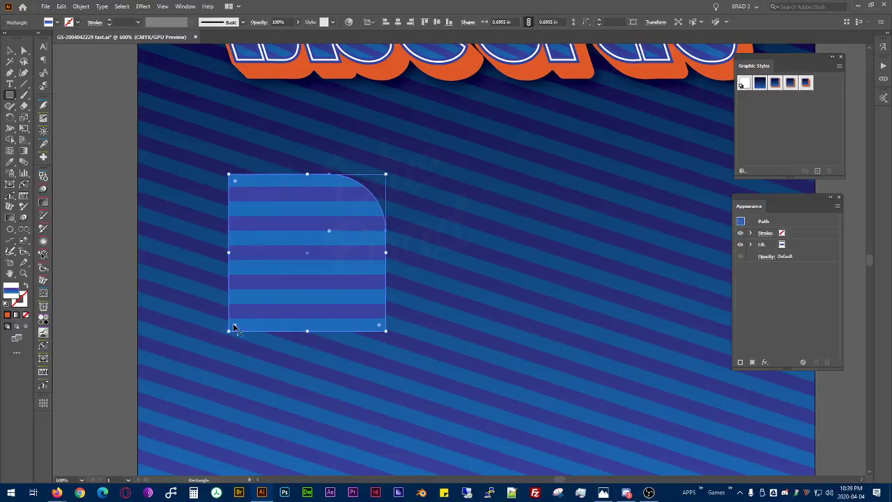
pyautogui.moveTo(234, 327); pyautogui.dragTo(267, 296)
# - Cycle the corner types of the two rounded corners and leave both as inverted rounds
pyautogui.keyDown('alt'); pyautogui.click(268, 292); pyautogui.keyUp('alt')
pyautogui.keyDown('alt'); pyautogui.click(268, 292); pyautogui.keyUp('alt')
pyautogui.keyDown('alt'); pyautogui.click(268, 292); pyautogui.keyUp('alt')
pyautogui.keyDown('alt'); pyautogui.click(267, 292); pyautogui.keyUp('alt')
pyautogui.keyDown('alt'); pyautogui.click(267, 292); pyautogui.keyUp('alt')
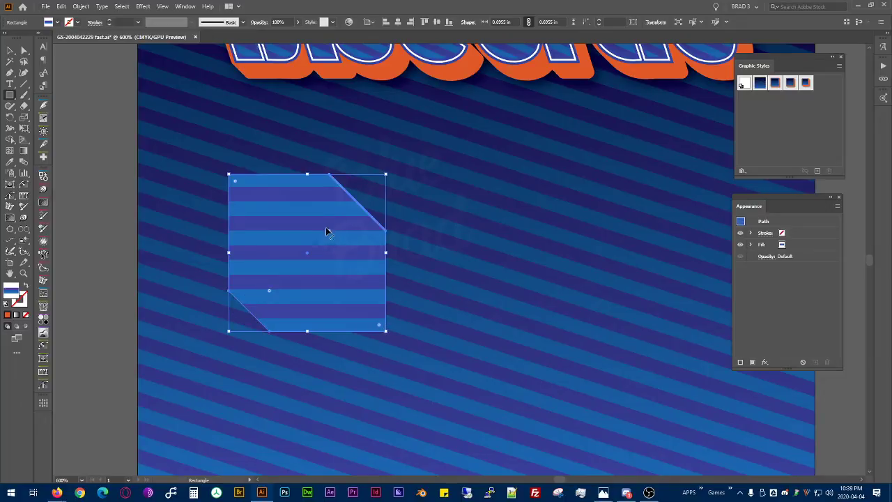
pyautogui.hotkey('ctrl', 'z')
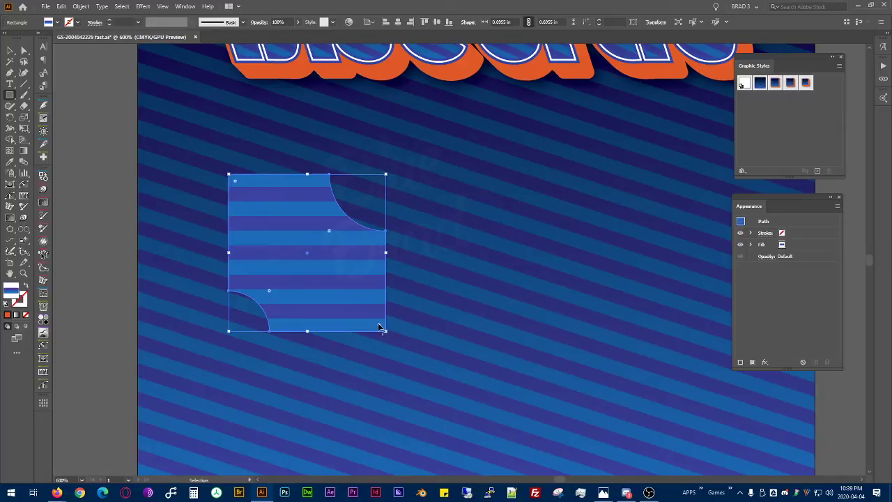
# - Enlarge all four corner radii together and cycle the corners between round, inverted round and chamfer
pyautogui.moveTo(381, 327); pyautogui.dragTo(359, 304)
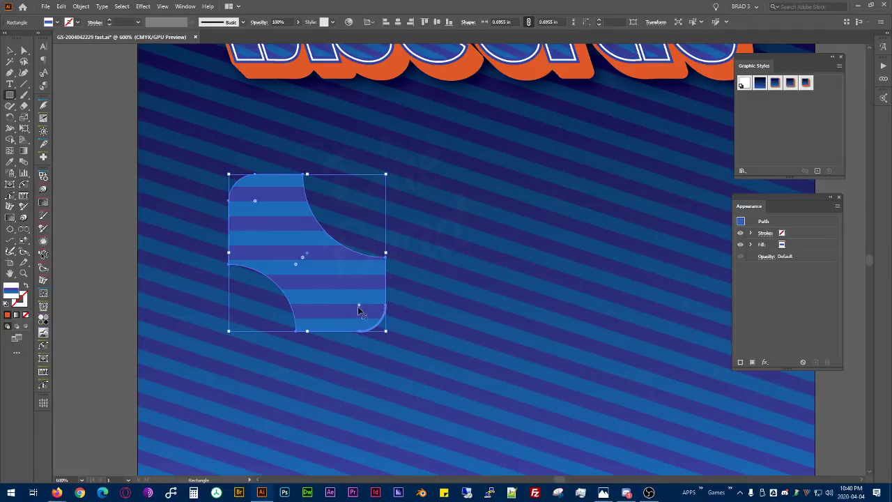
pyautogui.press('a')
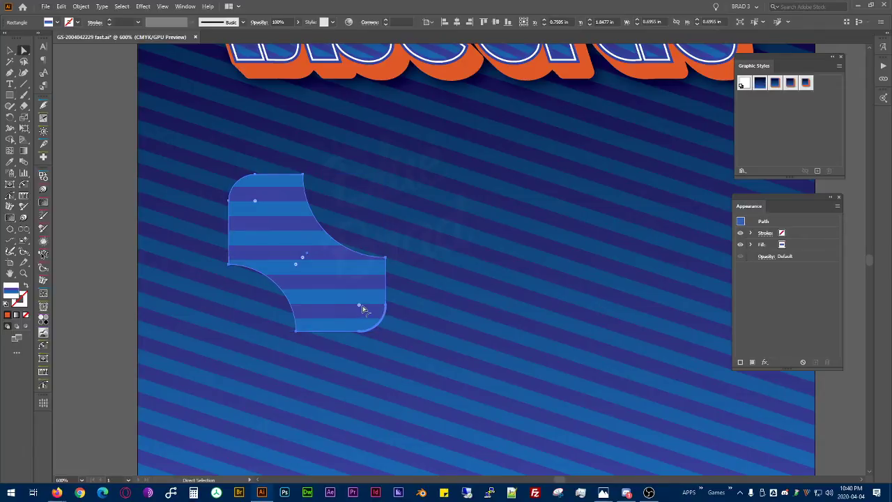
pyautogui.keyDown('alt'); pyautogui.click(362, 309); pyautogui.keyUp('alt')
pyautogui.keyDown('alt'); pyautogui.click(363, 309); pyautogui.keyUp('alt')
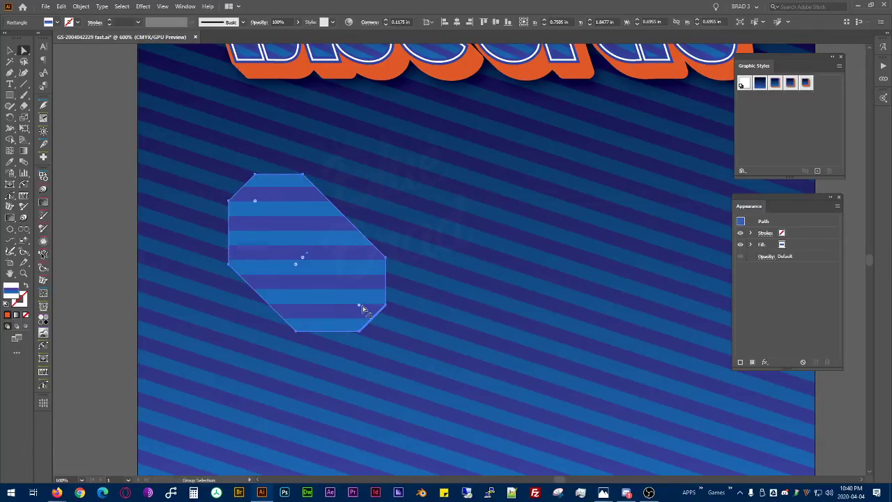
pyautogui.keyDown('alt'); pyautogui.click(362, 309); pyautogui.keyUp('alt')
pyautogui.keyDown('alt'); pyautogui.click(362, 309); pyautogui.keyUp('alt')
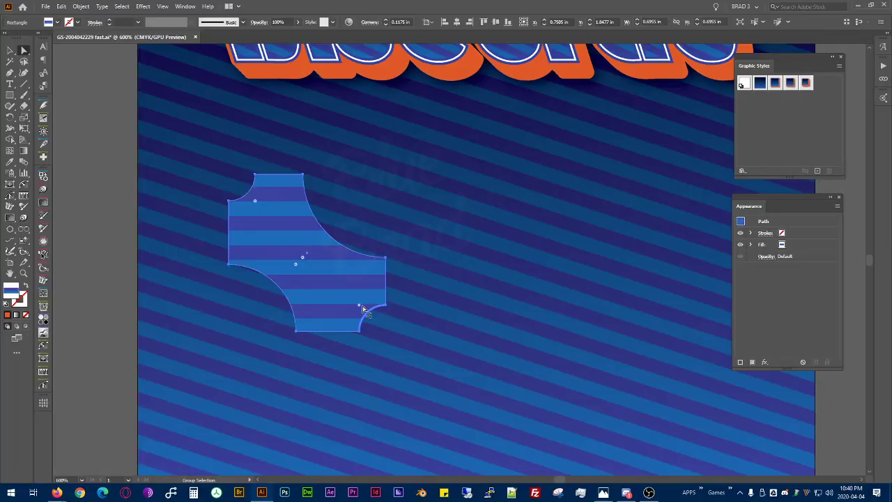
pyautogui.keyDown('alt'); pyautogui.click(363, 308); pyautogui.keyUp('alt')
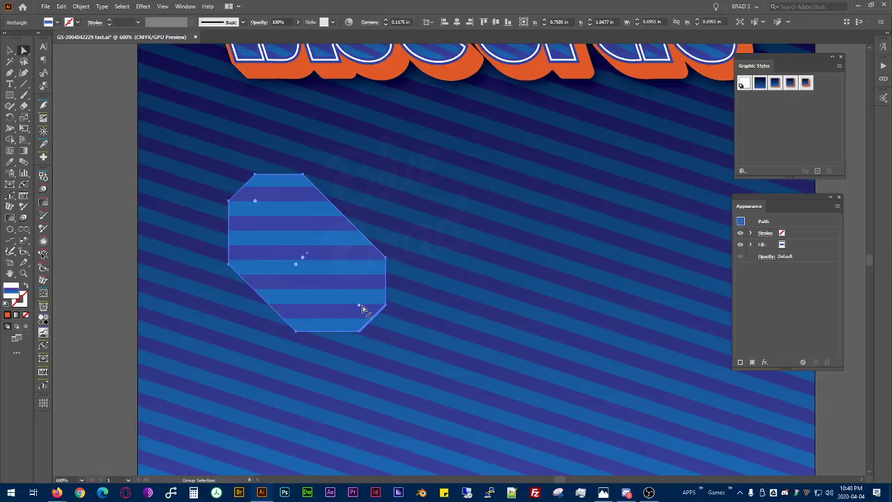
pyautogui.keyDown('alt'); pyautogui.click(362, 309); pyautogui.keyUp('alt')
pyautogui.keyDown('alt'); pyautogui.click(362, 308); pyautogui.keyUp('alt')
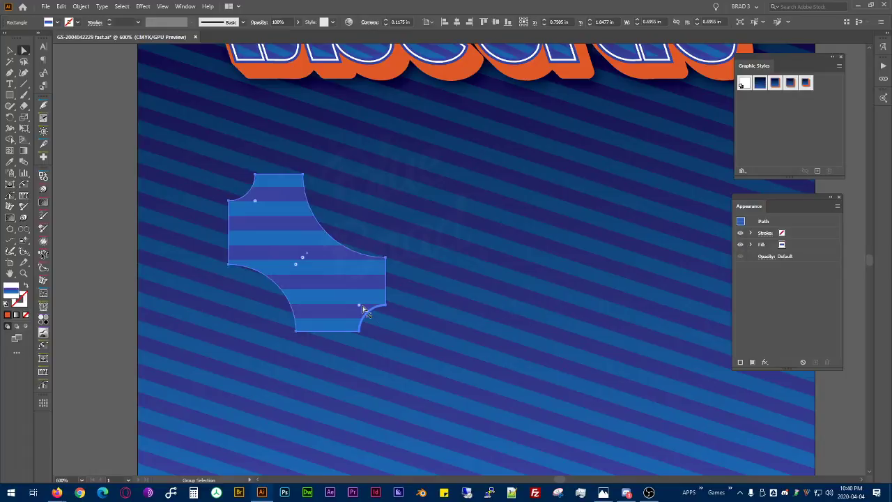
pyautogui.keyDown('alt'); pyautogui.click(363, 308); pyautogui.keyUp('alt')
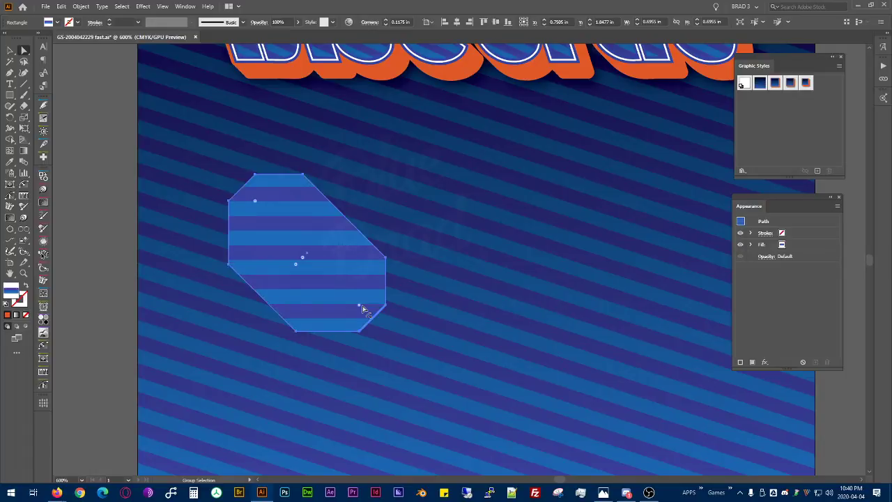
# - Activate the Dynamic Corners tool and undo the edits back to the square with only two inverted-round corners
pyautogui.doubleClick(25, 185)
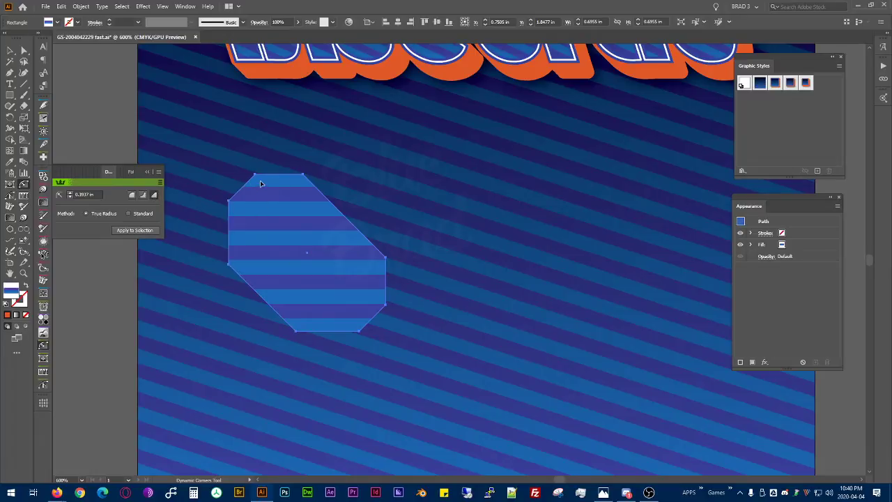
pyautogui.hotkey('ctrl', 'z')
pyautogui.hotkey('ctrl', 'z')
pyautogui.hotkey('ctrl', 'z')
pyautogui.hotkey('ctrl', 'z')
pyautogui.hotkey('ctrl', 'z')
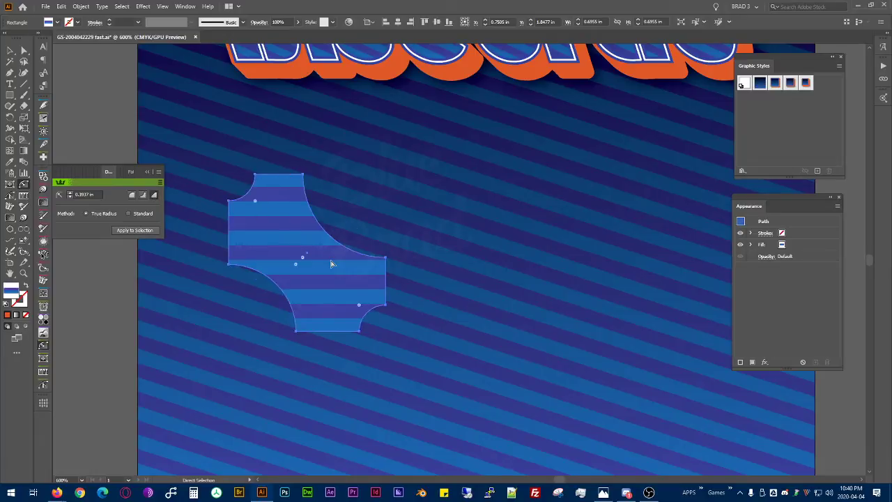
pyautogui.hotkey('ctrl', 'z')
pyautogui.hotkey('ctrl', 'z')
pyautogui.hotkey('ctrl', 'z')
pyautogui.hotkey('ctrl', 'z')
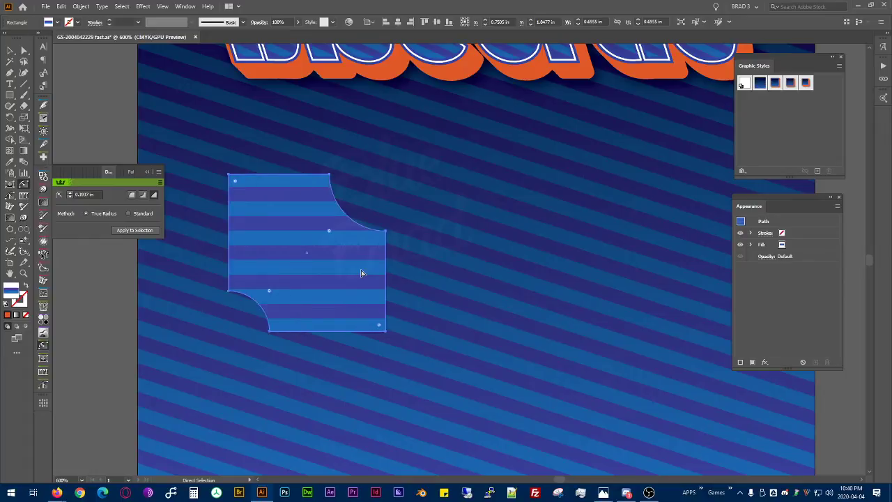
# - Select the lower-left corner with Dynamic Corners, accept the tool's preferences and detach its settings into a floating panel
pyautogui.click(261, 304)
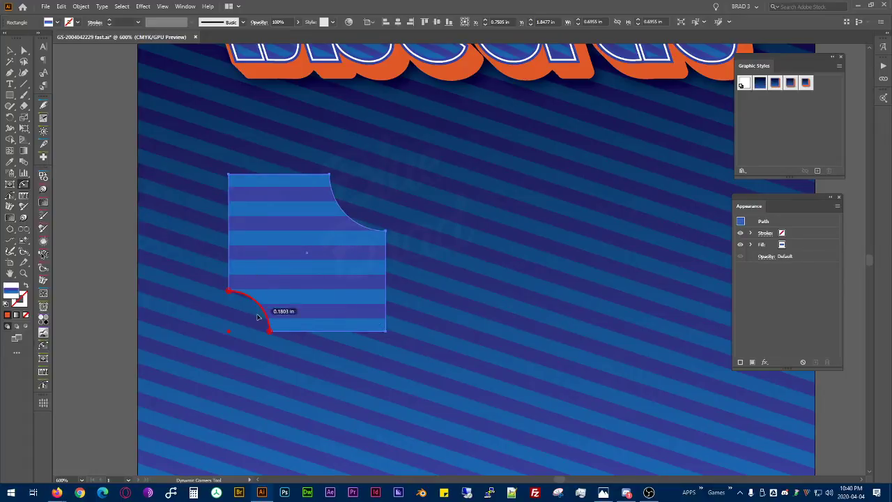
pyautogui.doubleClick(23, 186)
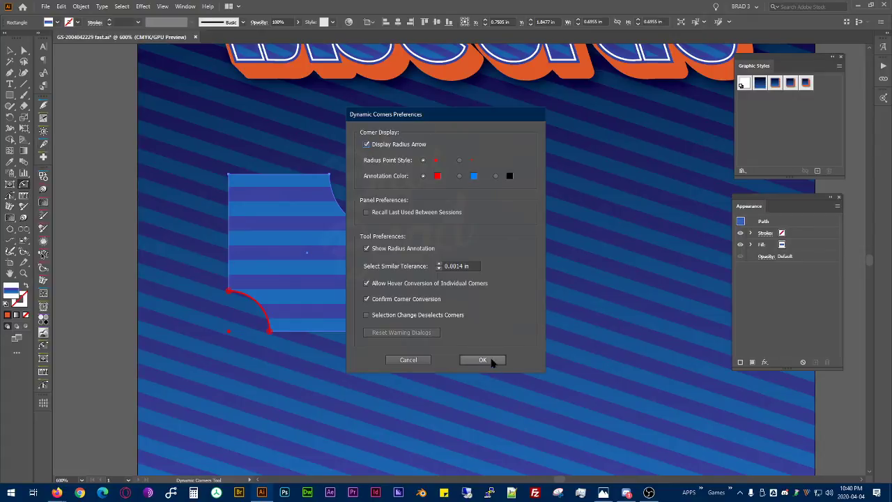
pyautogui.click(482, 360)
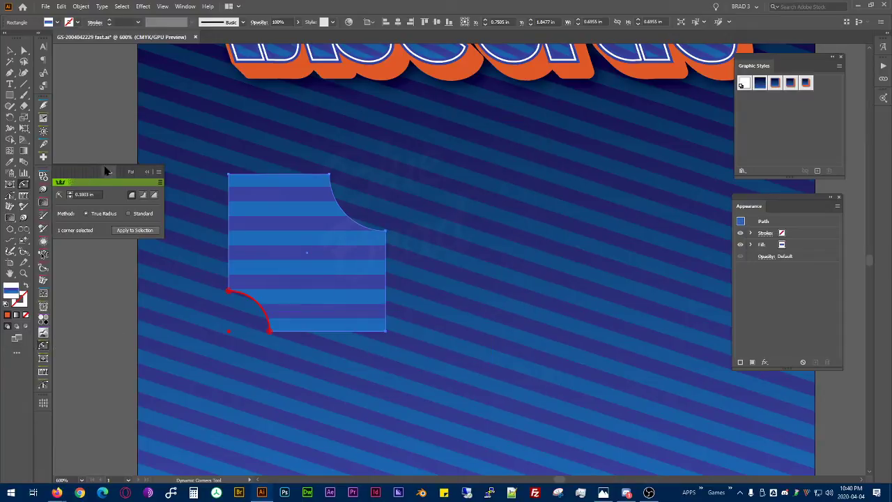
pyautogui.moveTo(108, 173); pyautogui.dragTo(134, 130)
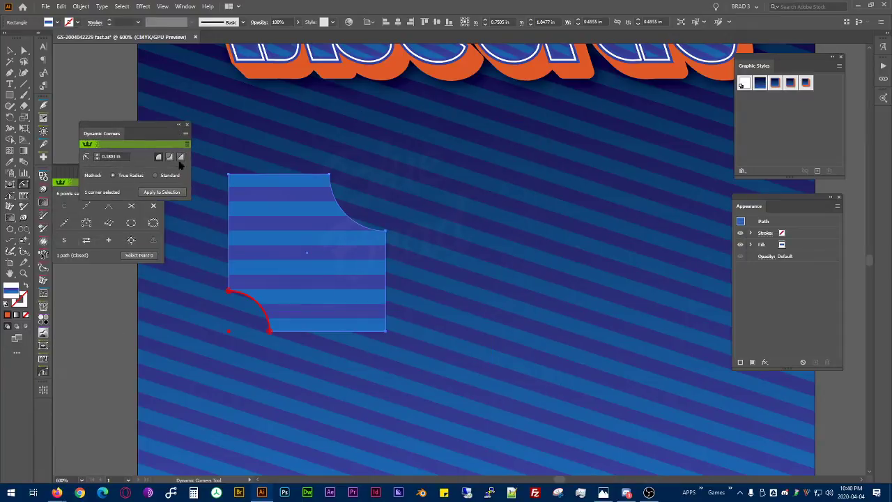
# - Convert the shape's lower-left corner to a chamfer, trying the inverted round type in between
pyautogui.click(182, 157)
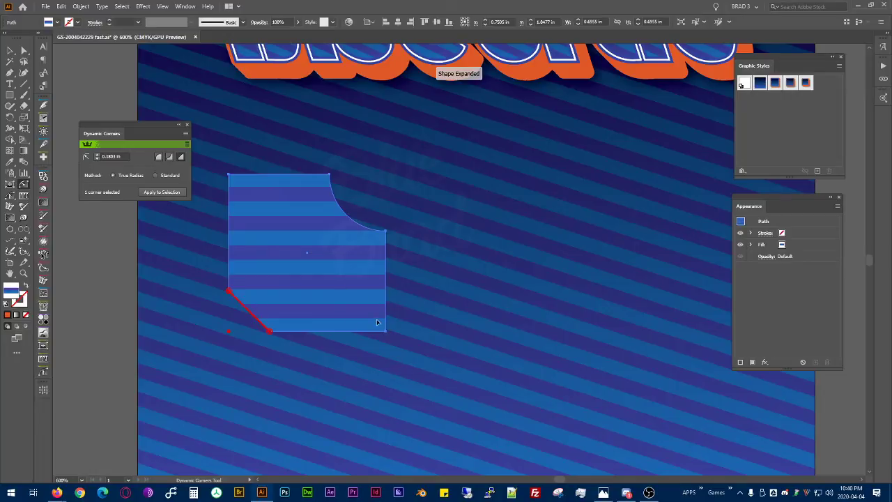
pyautogui.click(169, 158)
pyautogui.click(170, 159)
pyautogui.click(181, 157)
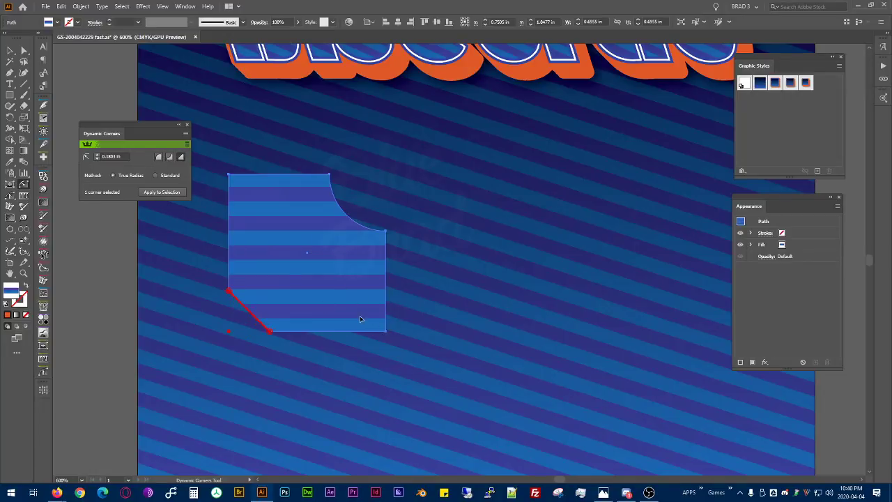
# - Give the lower-right corner an inverted round of about 0.34 in radius and convert the upper-right corner to a regular round
pyautogui.click(385, 332)
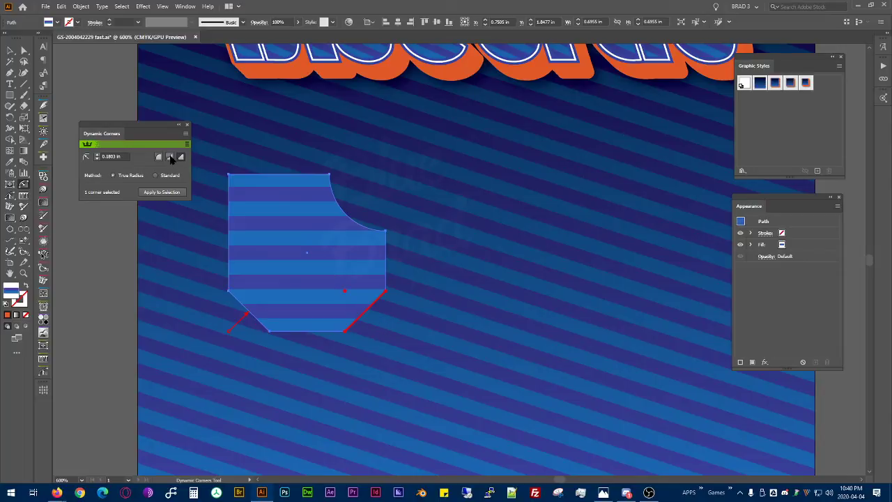
pyautogui.moveTo(344, 290); pyautogui.dragTo(315, 258)
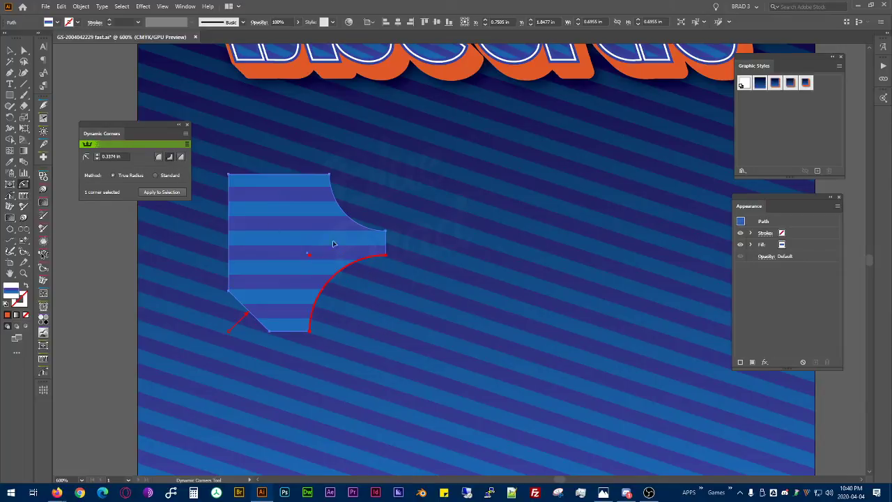
pyautogui.click(349, 221)
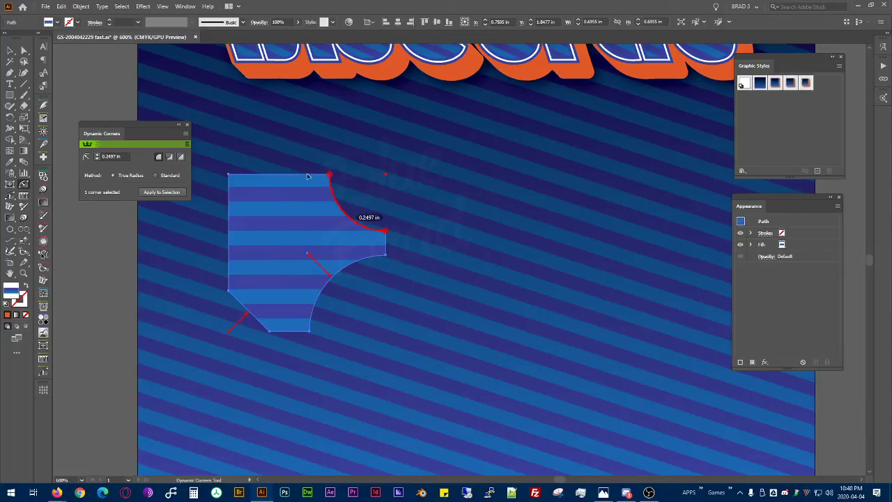
pyautogui.click(161, 158)
pyautogui.click(170, 157)
pyautogui.click(161, 157)
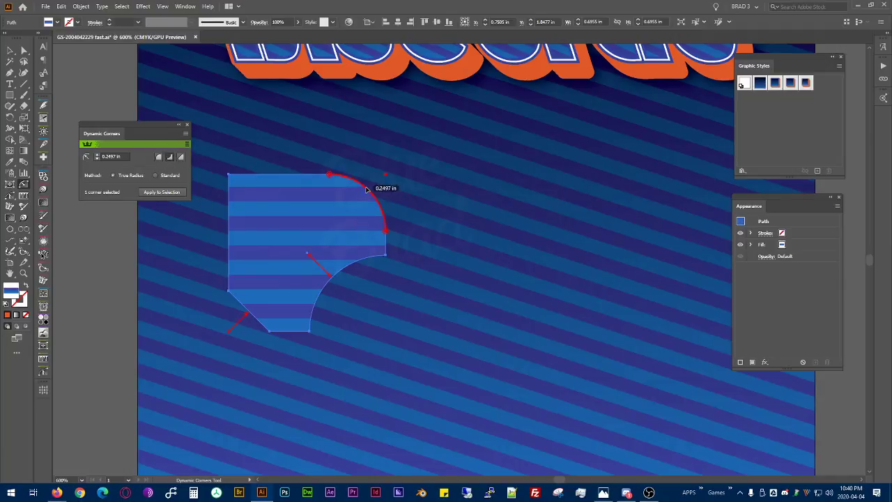
# - Round the shape's upper-left corner with a radius of about 0.45 in and return to the Selection tool
pyautogui.click(230, 182)
pyautogui.click(225, 175)
pyautogui.click(159, 157)
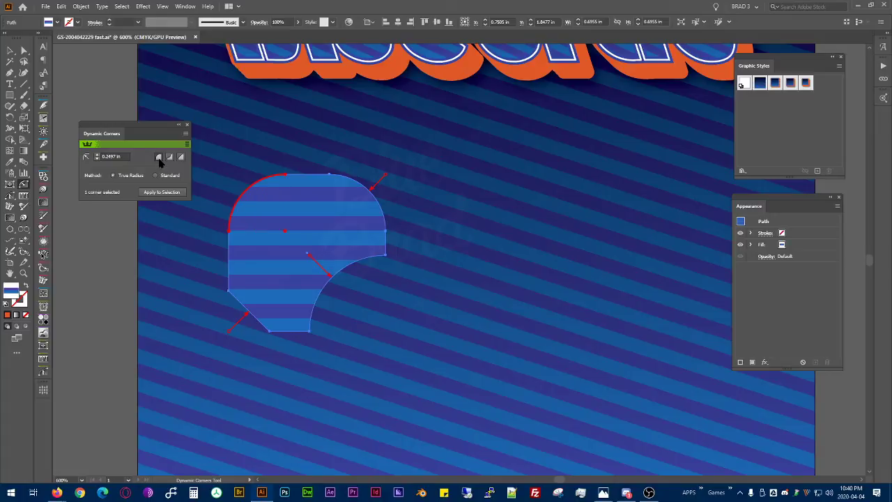
pyautogui.moveTo(299, 239); pyautogui.dragTo(366, 282)
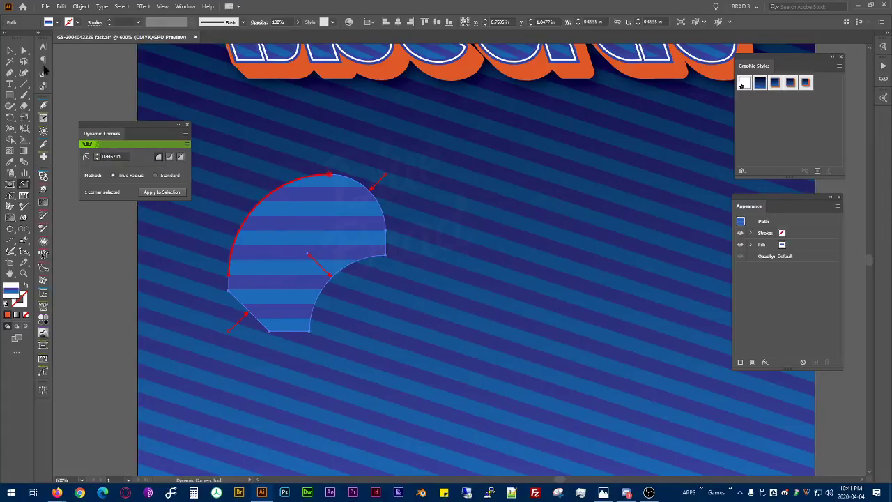
pyautogui.press('v')
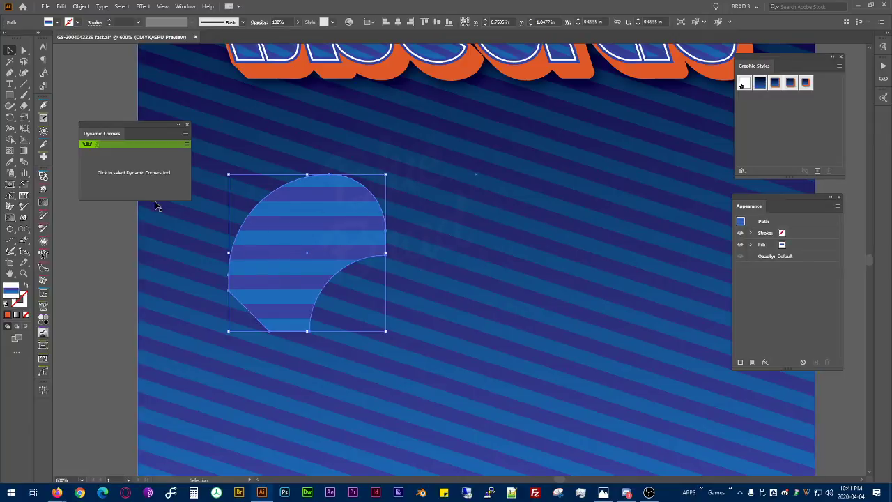
# - Restore the striped shape's upper-left corner to a sharp corner with Dynamic Corners and apply Graphic Style 2 to the shape
pyautogui.click(134, 170)
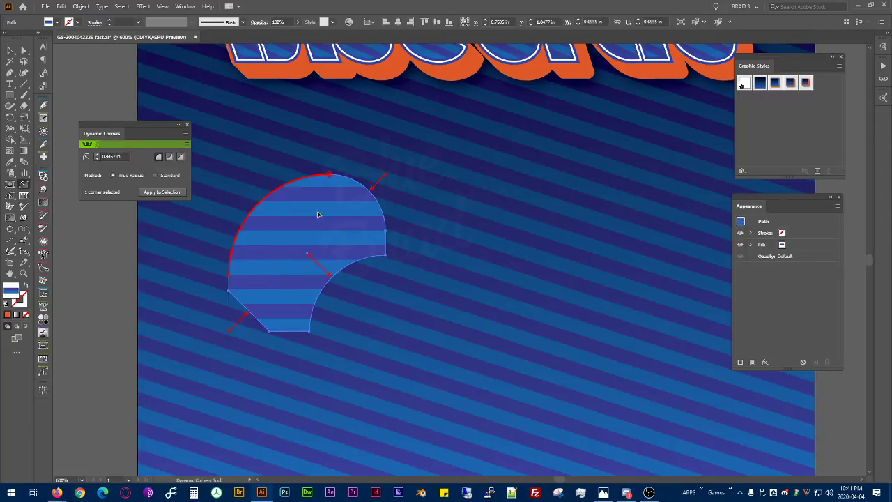
pyautogui.doubleClick(272, 198)
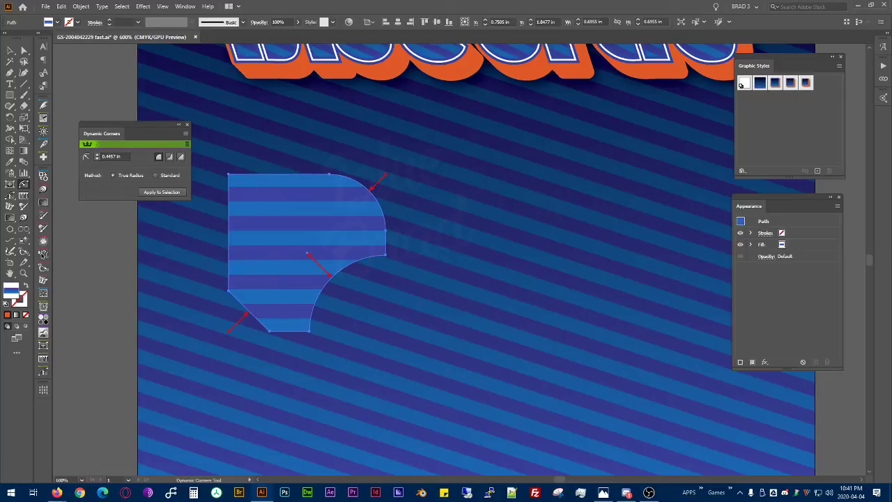
pyautogui.click(775, 83)
# - Duplicate the shape twice to form a horizontal row, giving each copy the next saved graphic style and ending with Graphic Style 4
pyautogui.press('v')
pyautogui.keyDown('alt'); pyautogui.keyDown('shift'); pyautogui.moveTo(321, 222); pyautogui.dragTo(531, 222); pyautogui.keyUp('shift'); pyautogui.keyUp('alt')
pyautogui.click(790, 82)
pyautogui.hscroll(5, 334, 188)
pyautogui.moveTo(333, 184); pyautogui.dragTo(547, 184)
pyautogui.click(806, 83)
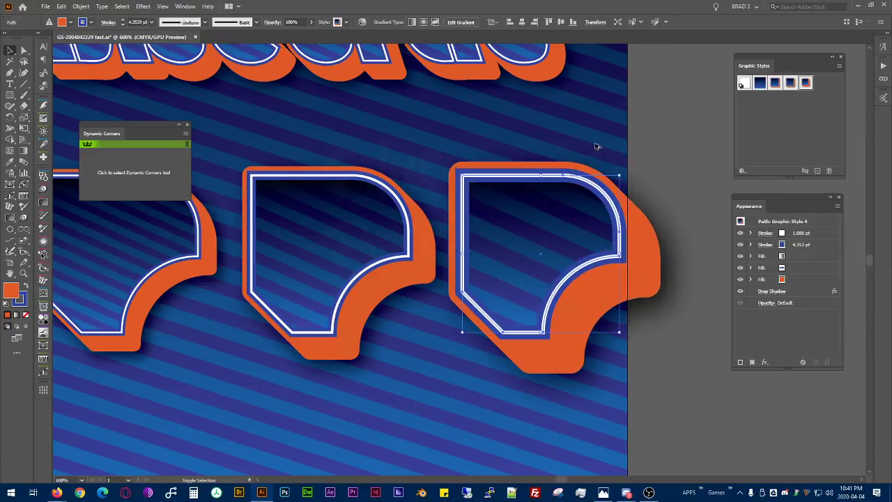
# - Scale the three shapes down to about 0.64 in wide and space them in a row beneath the Bluebrad text
pyautogui.hotkey('ctrl', '-')
pyautogui.hotkey('ctrl', '-')
pyautogui.click(403, 185)
pyautogui.keyDown('shift'); pyautogui.moveTo(344, 181); pyautogui.dragTo(354, 181); pyautogui.keyUp('shift')
pyautogui.keyDown('shift'); pyautogui.click(531, 182); pyautogui.keyUp('shift')
pyautogui.keyDown('shift'); pyautogui.moveTo(574, 232); pyautogui.dragTo(558, 221); pyautogui.keyUp('shift')
pyautogui.moveTo(515, 190); pyautogui.dragTo(480, 189)
pyautogui.keyDown('shift'); pyautogui.moveTo(498, 220); pyautogui.dragTo(521, 230); pyautogui.keyUp('shift')
pyautogui.click(607, 237)
pyautogui.moveTo(477, 180); pyautogui.dragTo(492, 179)
# - Reapply the saved graphic styles to the three shapes, from Graphic Style 4 on the right to Graphic Style 2 on the left
pyautogui.click(806, 83)
pyautogui.click(395, 164)
pyautogui.click(790, 83)
pyautogui.click(296, 168)
pyautogui.click(776, 83)
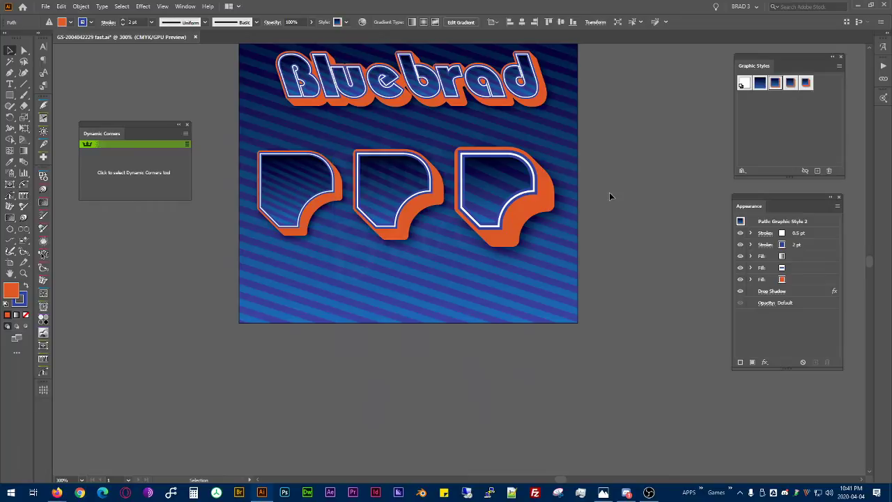
pyautogui.click(623, 188)
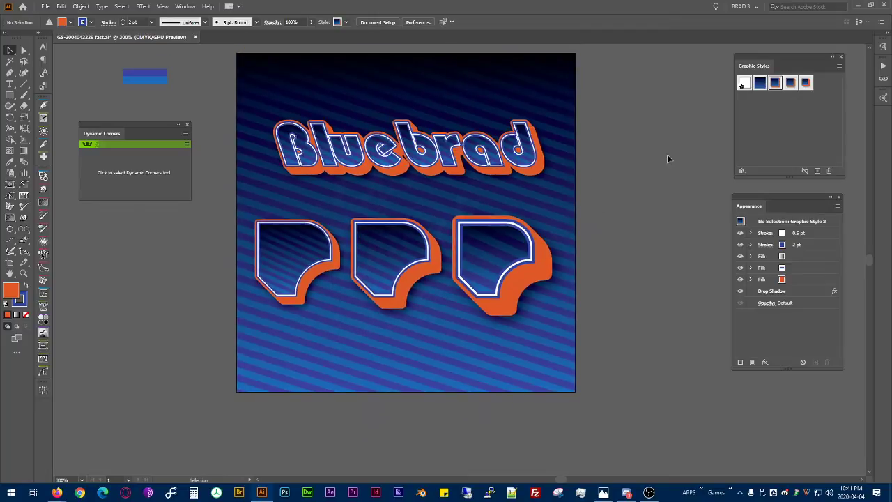
pyautogui.moveTo(619, 173); pyautogui.dragTo(593, 224)
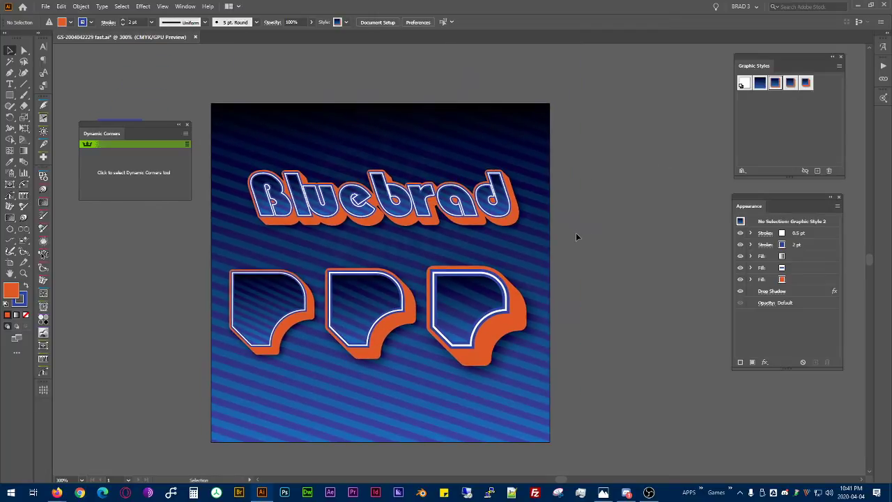
# - Place a copy of the Bluebrad text directly above the original and replace its wording with "FAST"
pyautogui.click(481, 218)
pyautogui.moveTo(460, 206); pyautogui.dragTo(430, 160)
pyautogui.doubleClick(429, 162)
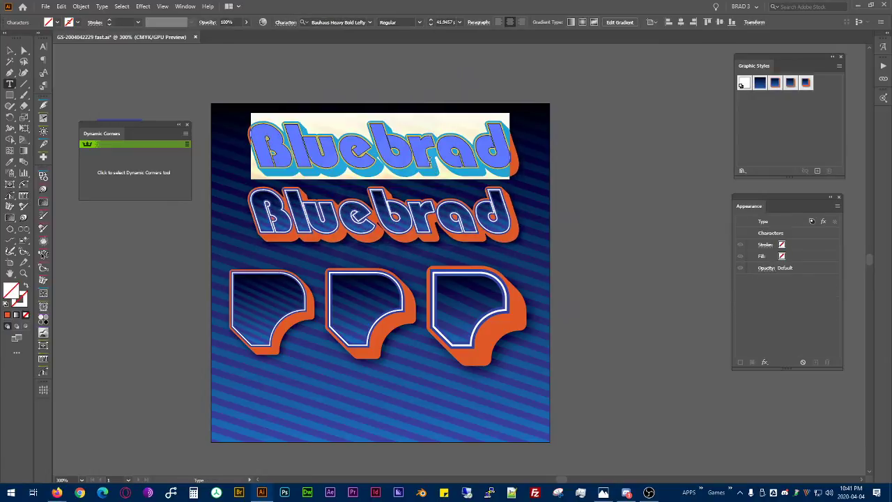
pyautogui.write('FAST')
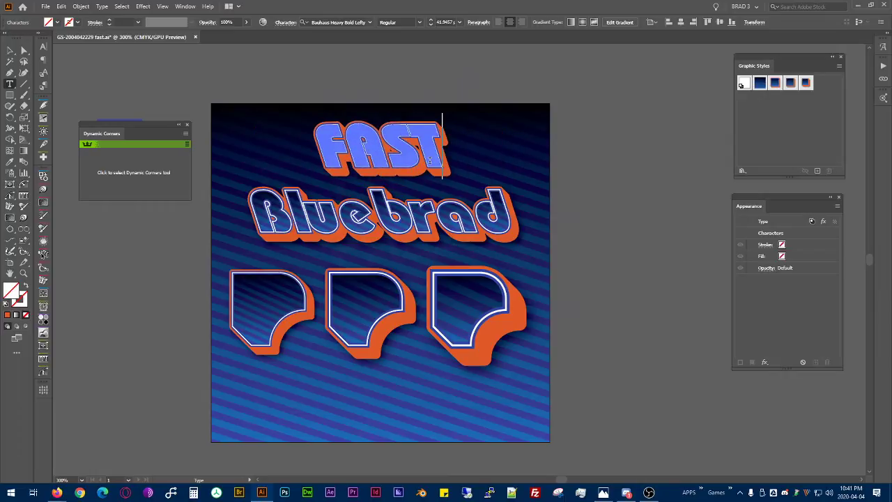
pyautogui.click(11, 51)
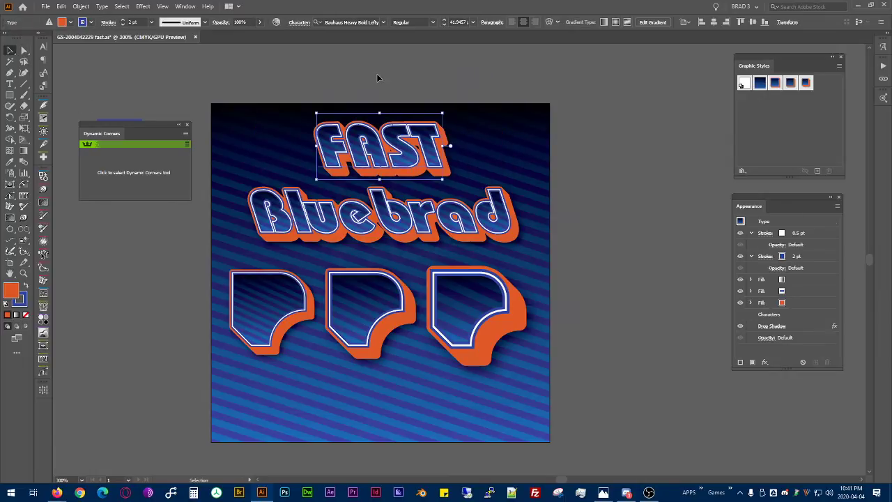
pyautogui.click(381, 73)
pyautogui.click(411, 145)
pyautogui.click(463, 213)
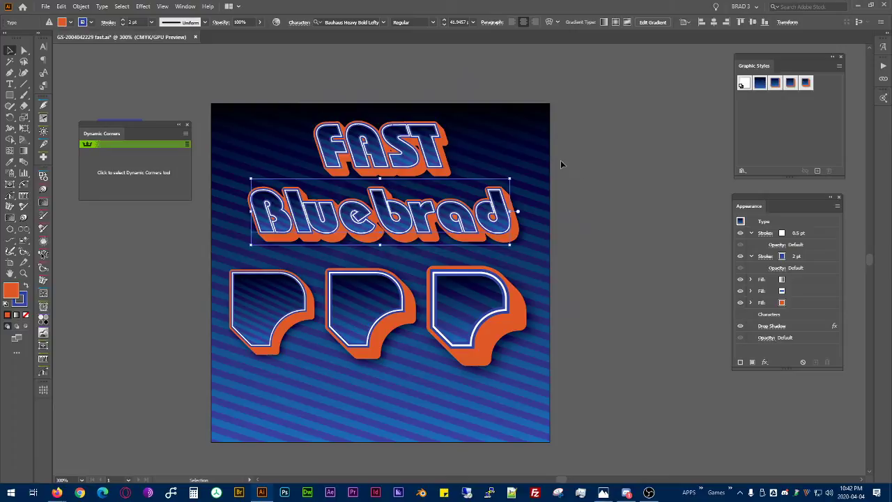
pyautogui.click(642, 263)
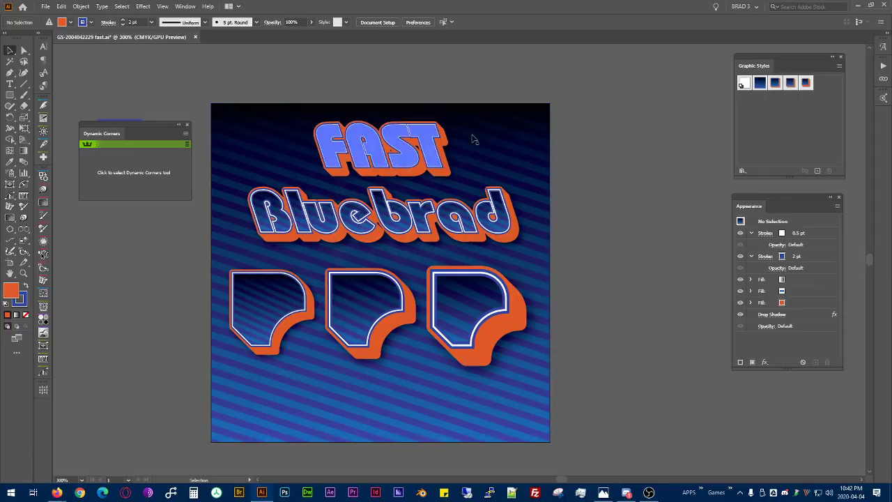
pyautogui.click(492, 230)
pyautogui.keyDown('shift'); pyautogui.click(237, 303); pyautogui.keyUp('shift')
pyautogui.keyDown('shift'); pyautogui.click(400, 156); pyautogui.keyUp('shift')
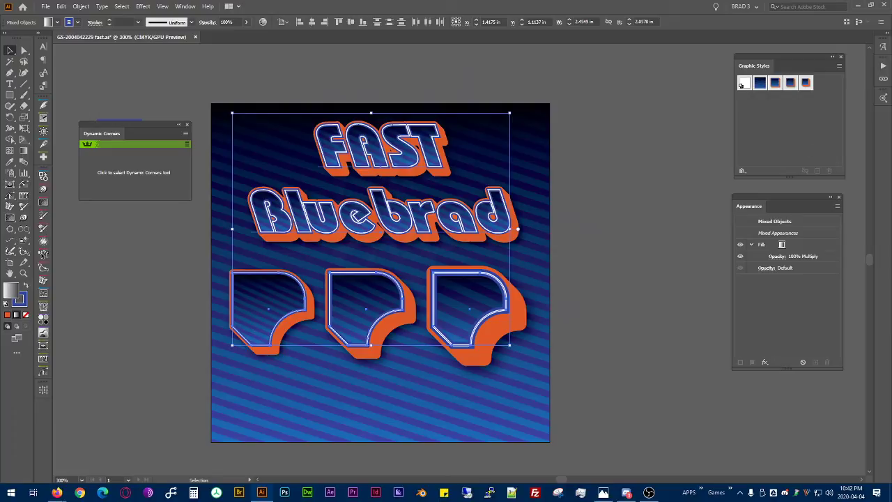
pyautogui.click(645, 96)
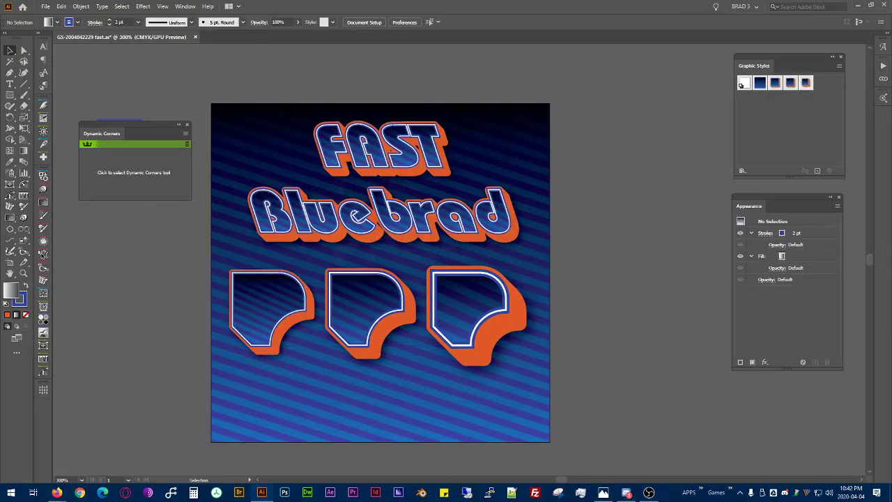
# - Turn the orange C=0 M=80 Y=95 K=0 swatch into a global process color
pyautogui.doubleClick(666, 249)
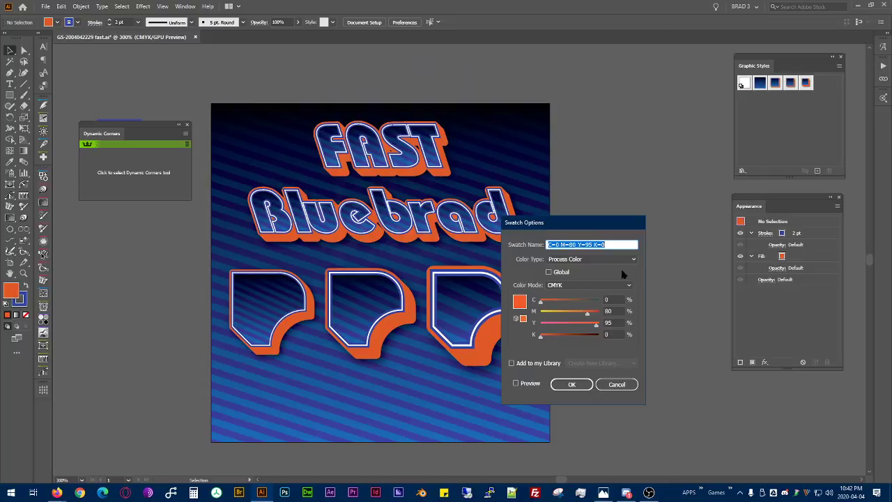
pyautogui.click(549, 272)
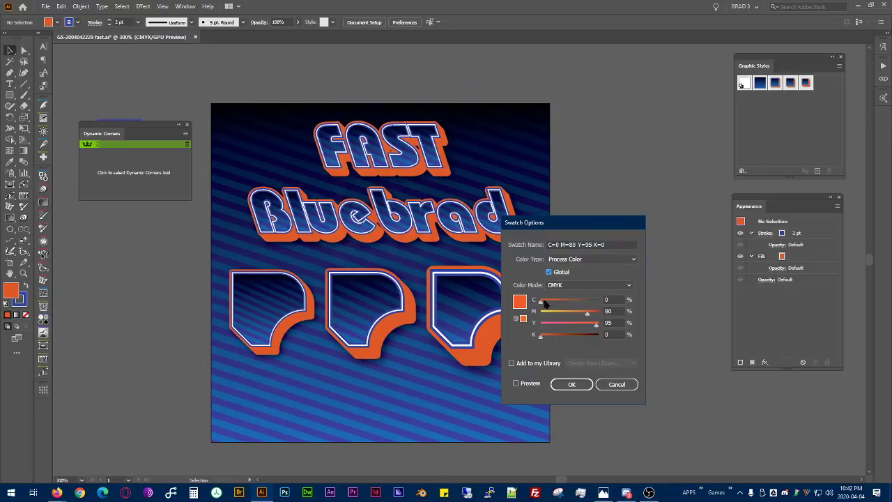
pyautogui.click(591, 388)
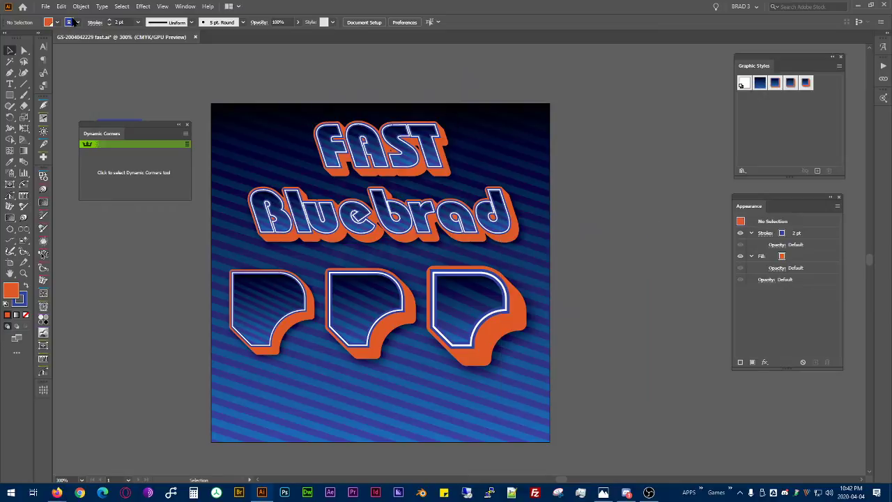
pyautogui.hotkey('ctrl', 'a')
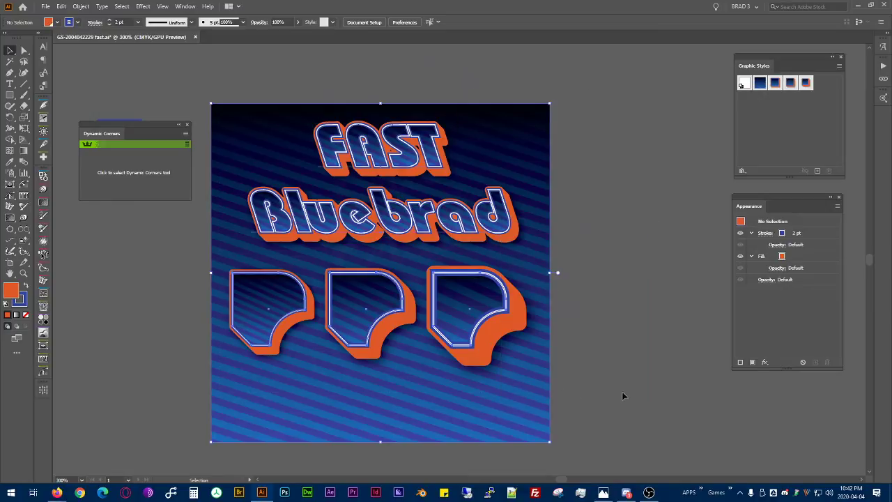
pyautogui.click(264, 22)
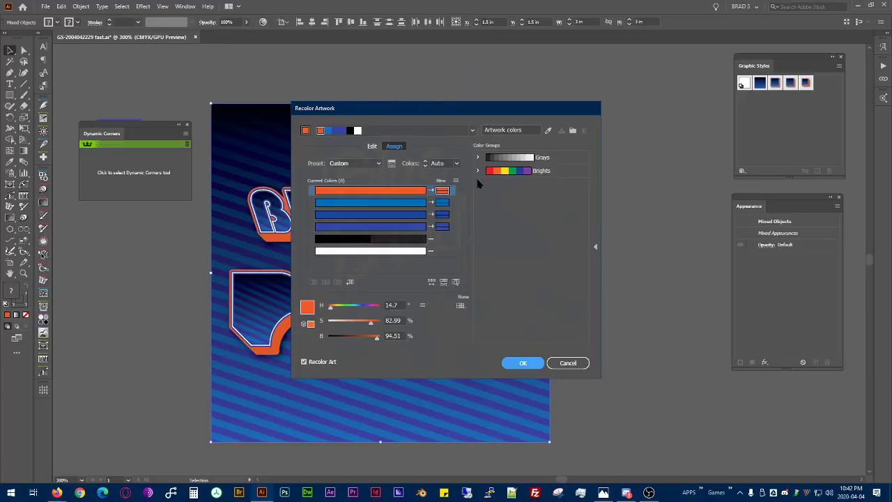
pyautogui.doubleClick(442, 191)
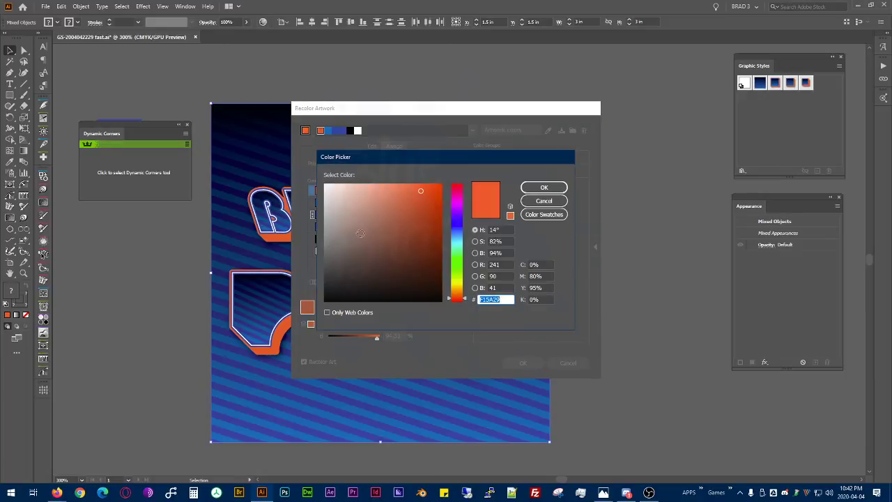
pyautogui.click(543, 214)
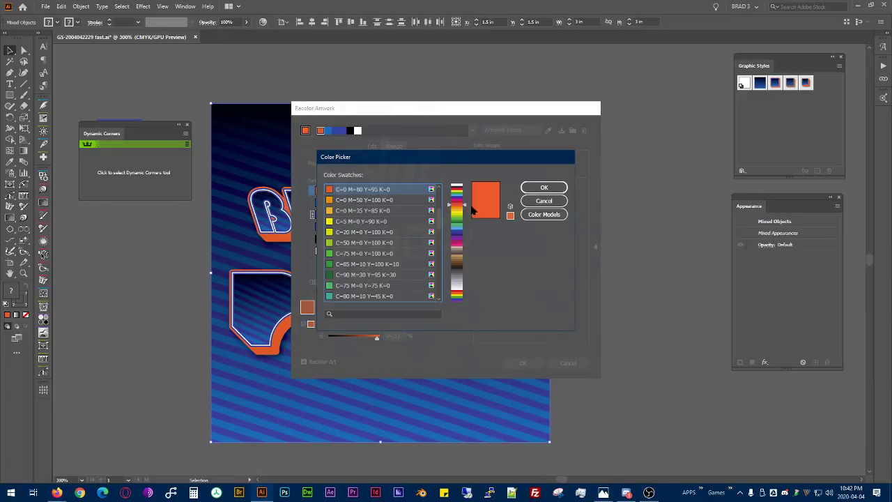
pyautogui.click(543, 200)
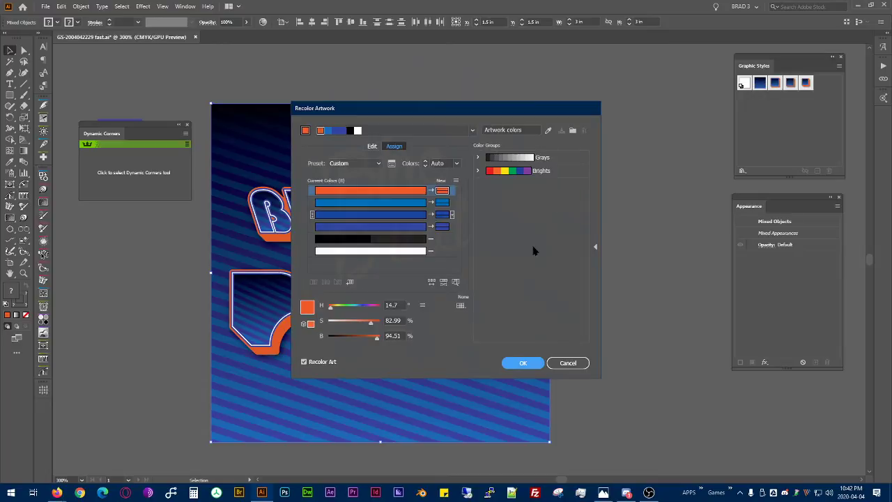
pyautogui.click(568, 363)
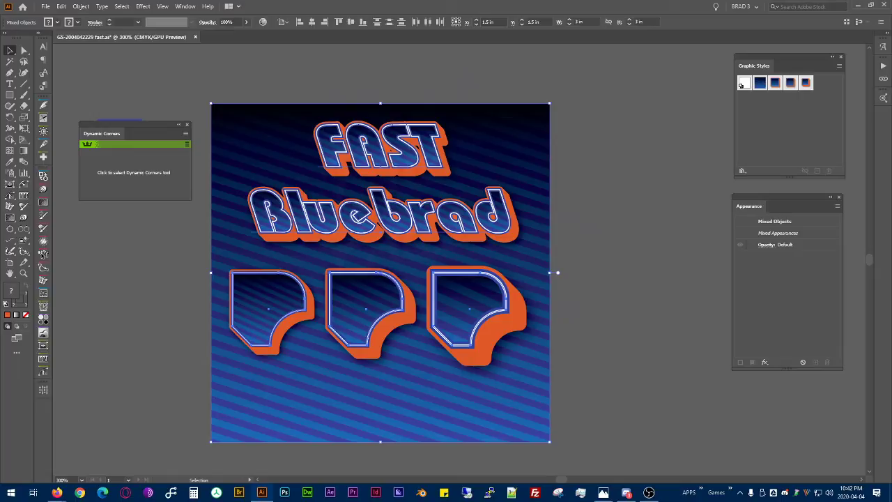
pyautogui.click(634, 128)
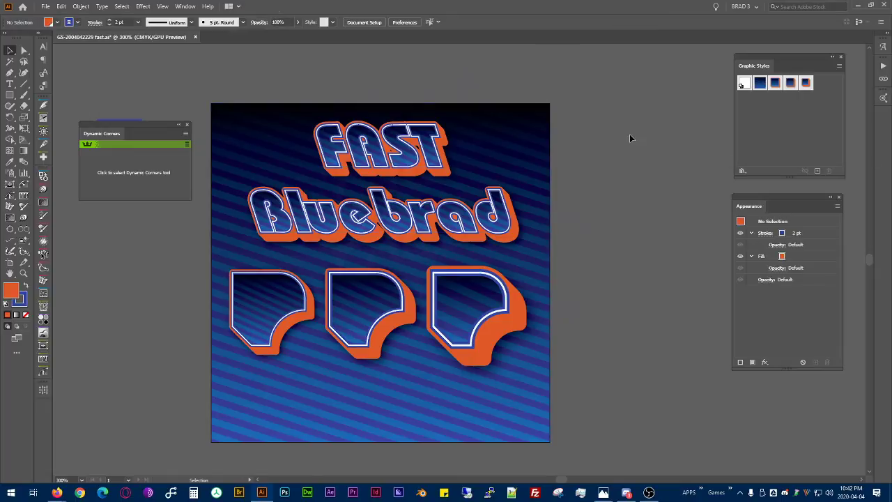
# - Select the rightmost shape's thick blue stroke and make its C=100 M=85 Y=0 K=0 swatch a global process color
pyautogui.click(476, 301)
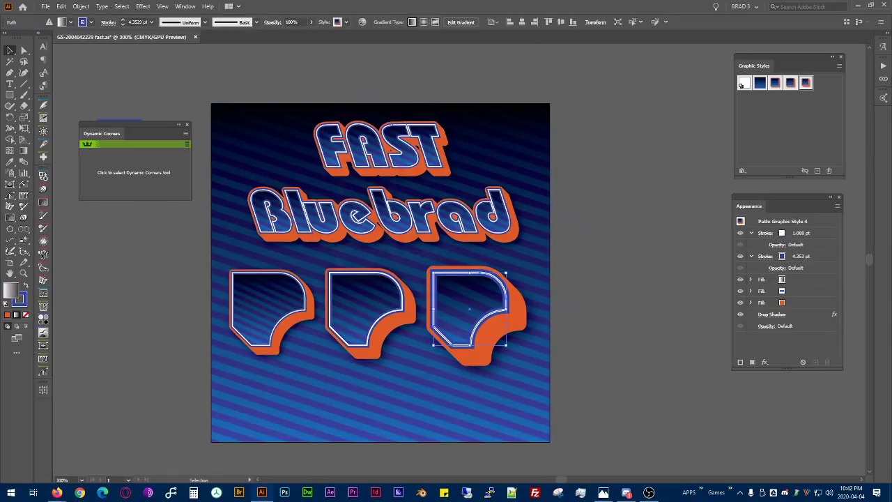
pyautogui.click(788, 258)
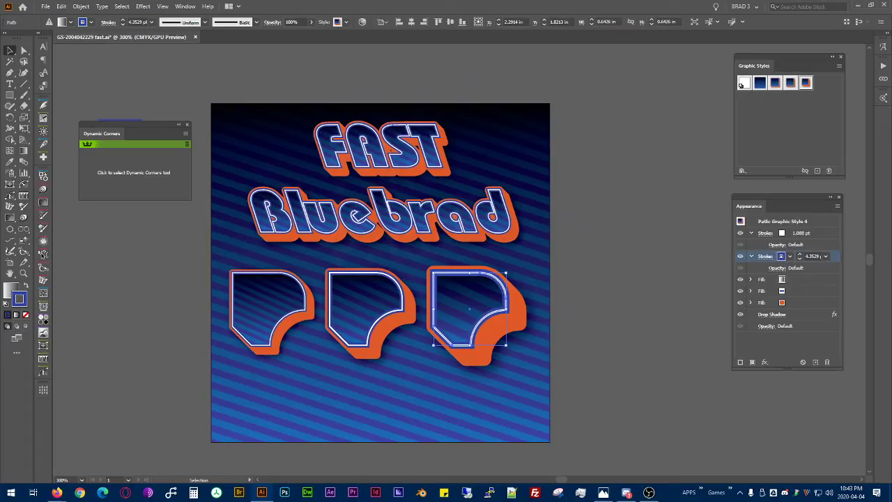
pyautogui.doubleClick(660, 186)
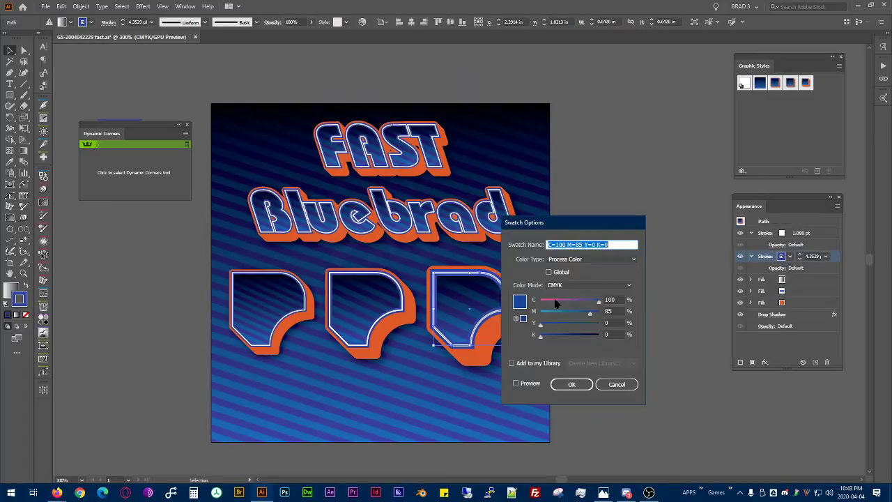
pyautogui.click(562, 271)
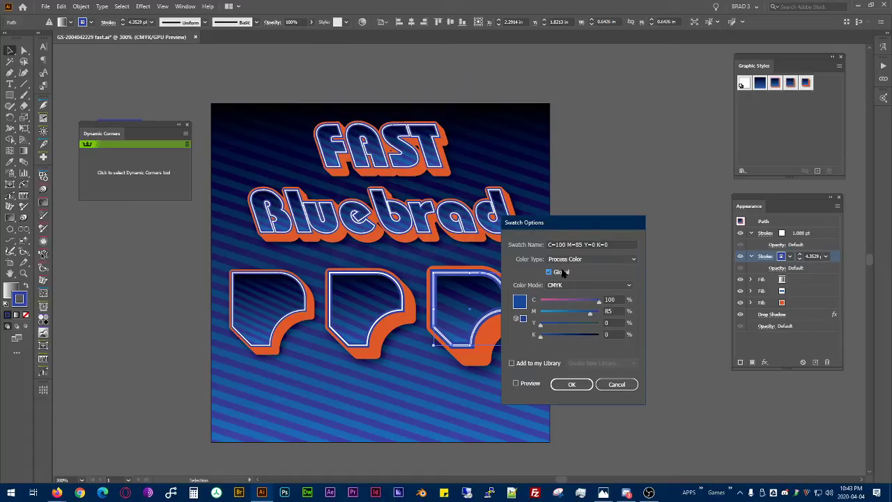
pyautogui.click(574, 384)
pyautogui.click(687, 394)
pyautogui.click(449, 290)
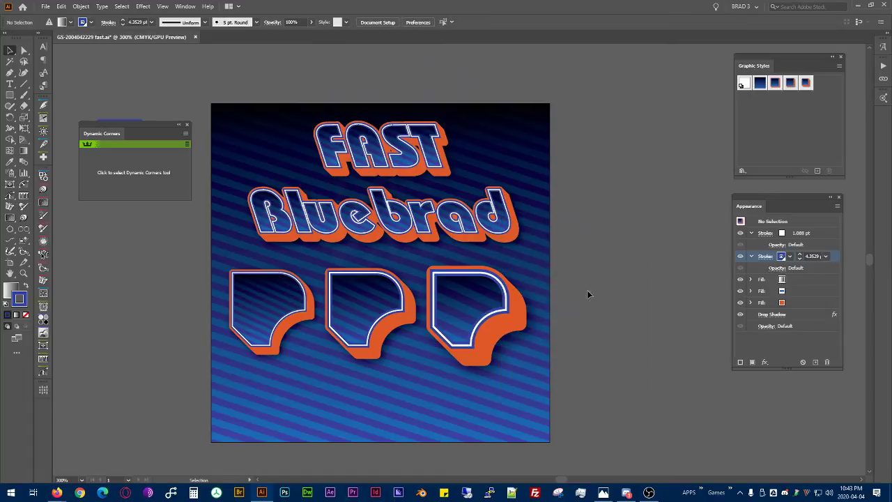
pyautogui.click(575, 349)
pyautogui.click(545, 353)
pyautogui.moveTo(156, 268); pyautogui.dragTo(368, 299)
pyautogui.click(341, 158)
pyautogui.scroll(4, 341, 160)
pyautogui.click(340, 184)
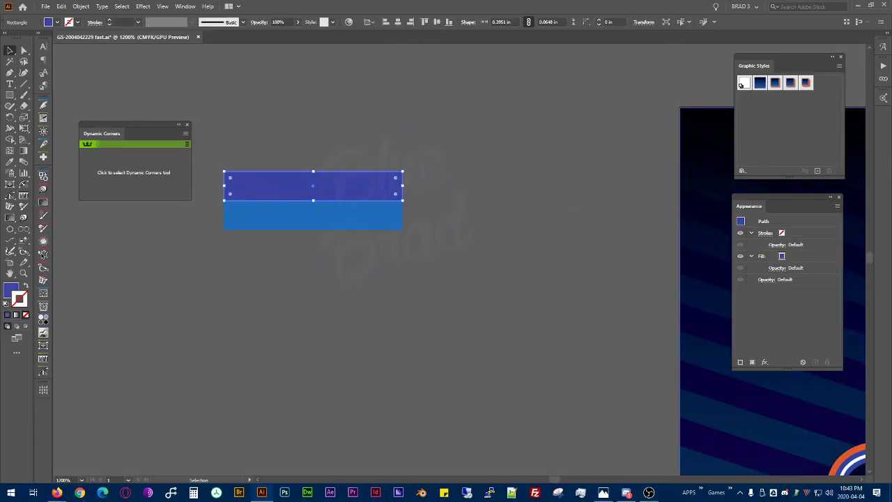
pyautogui.press('x')
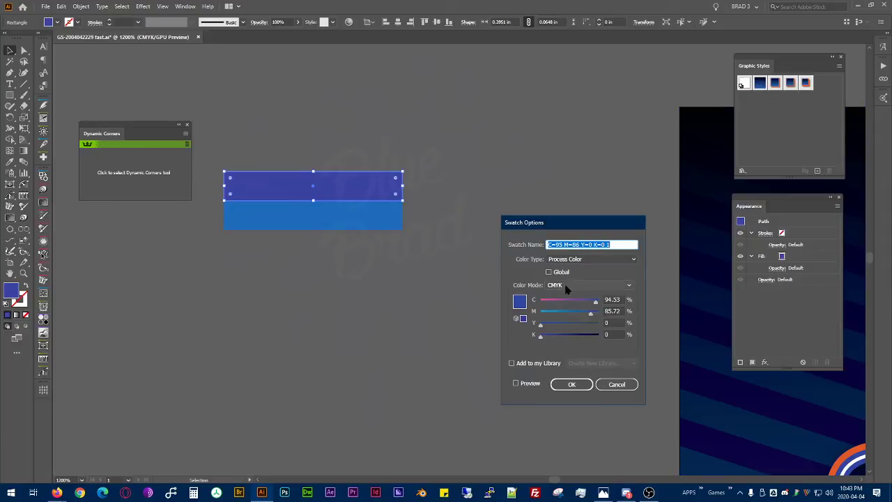
pyautogui.click(617, 384)
pyautogui.click(615, 340)
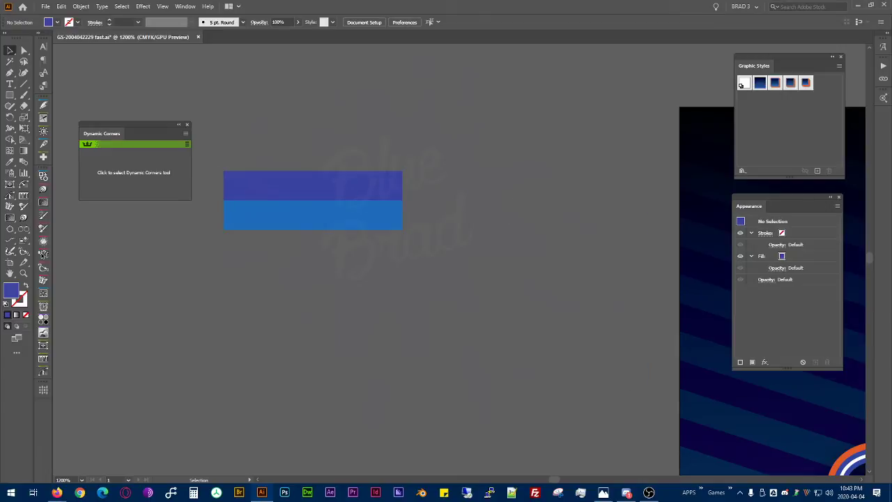
# - Save the blue fill of the lower sample rectangle as a global process color swatch with C=100 M=65 Y=0 K=0
pyautogui.click(345, 191)
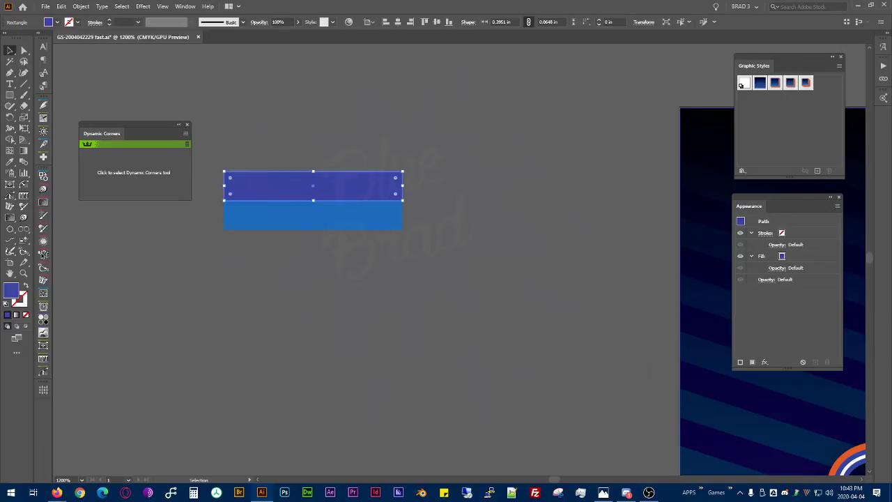
pyautogui.click(235, 228)
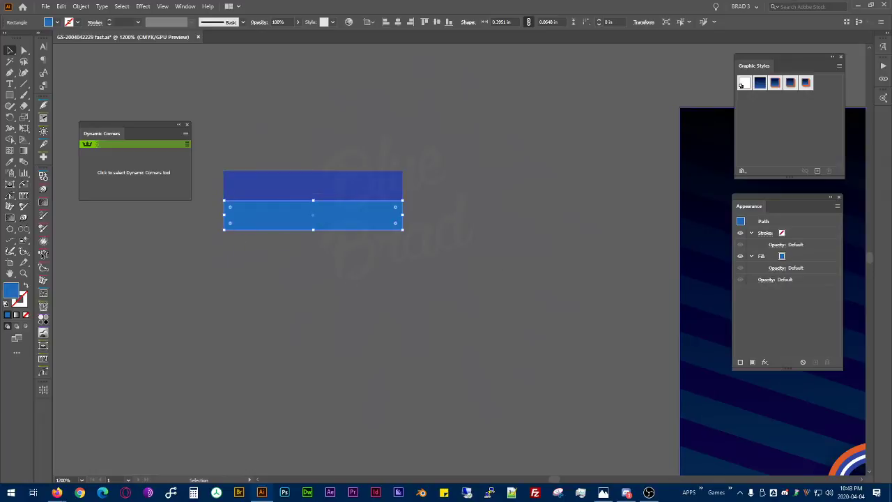
pyautogui.hotkey('ctrl', 'z')
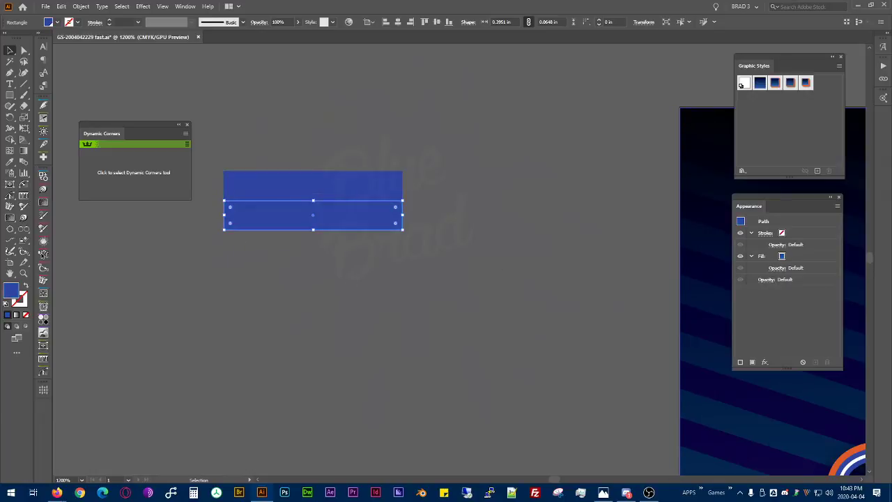
pyautogui.hotkey('ctrl', 'shift', 'z')
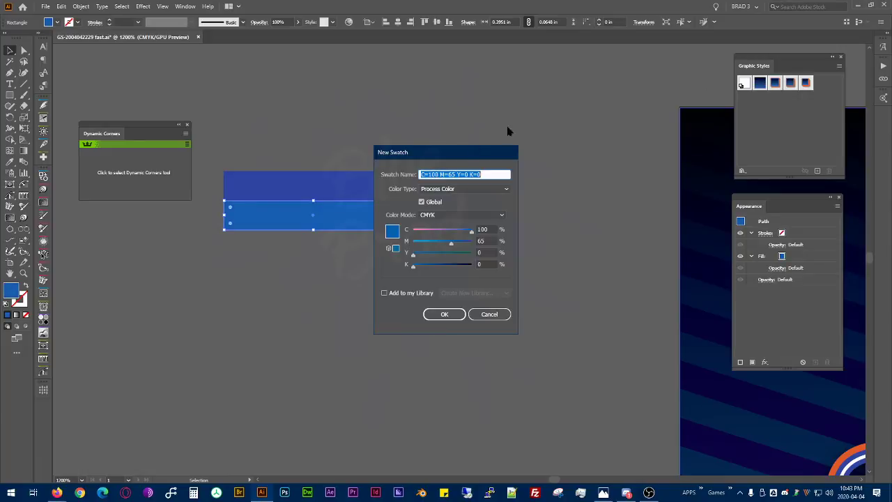
pyautogui.click(449, 314)
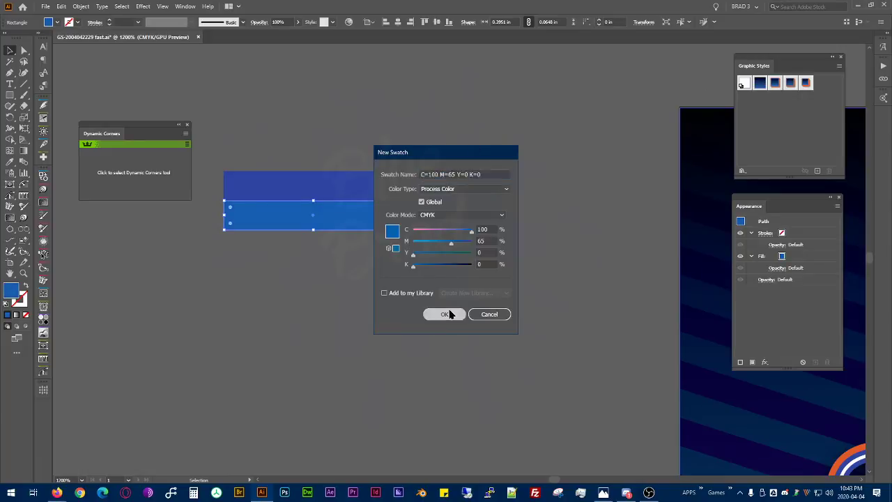
pyautogui.click(552, 308)
# - Select all artwork, start Recolor Artwork, and assign the C=100 M=65 Y=0 K=0 swatch to the lighter blue
pyautogui.scroll(-4, 515, 136)
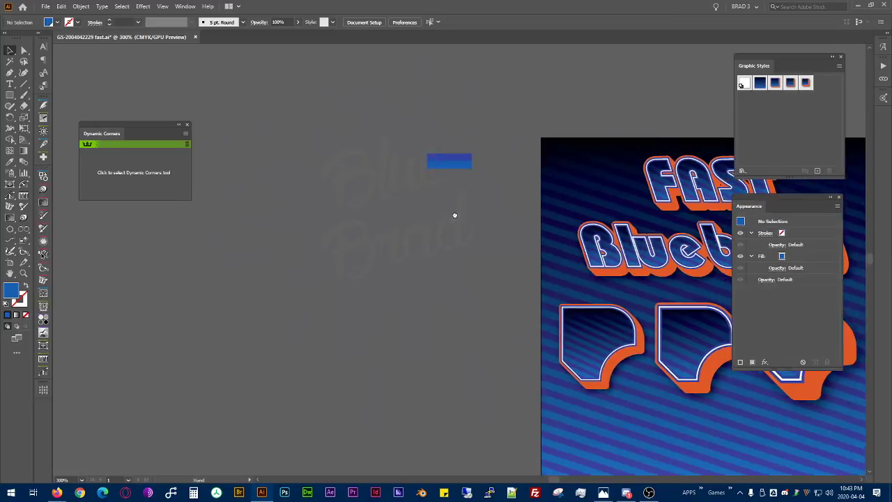
pyautogui.moveTo(480, 214); pyautogui.dragTo(276, 193)
pyautogui.hotkey('ctrl', 'a')
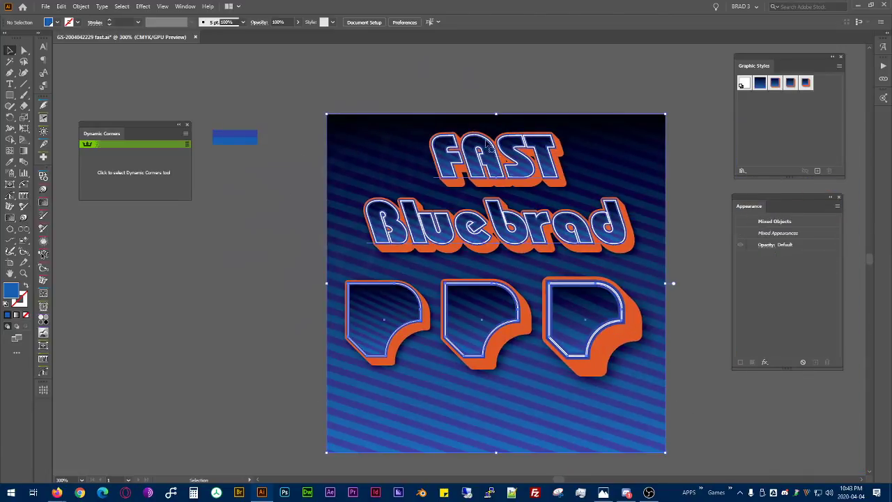
pyautogui.click(263, 23)
pyautogui.doubleClick(442, 203)
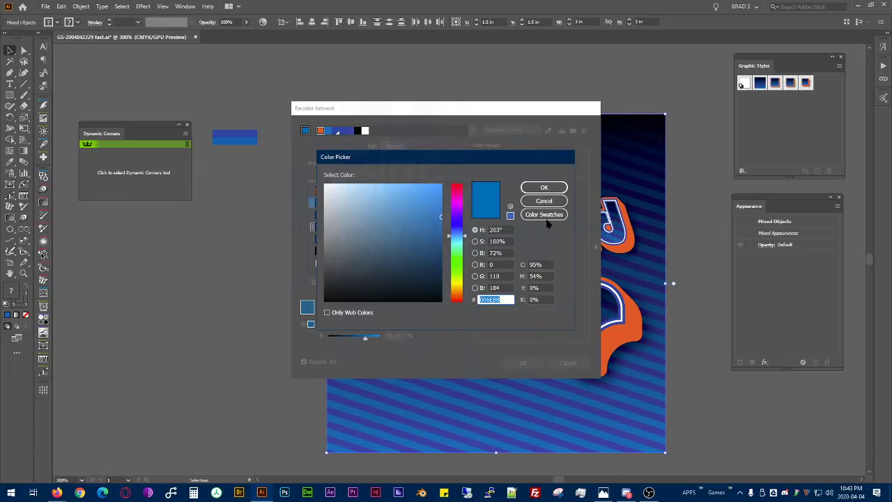
pyautogui.click(545, 216)
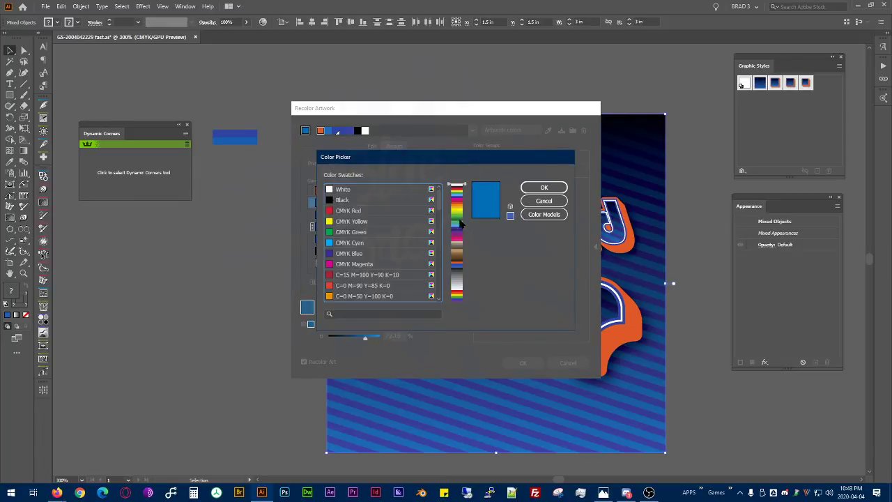
pyautogui.click(457, 272)
pyautogui.click(390, 286)
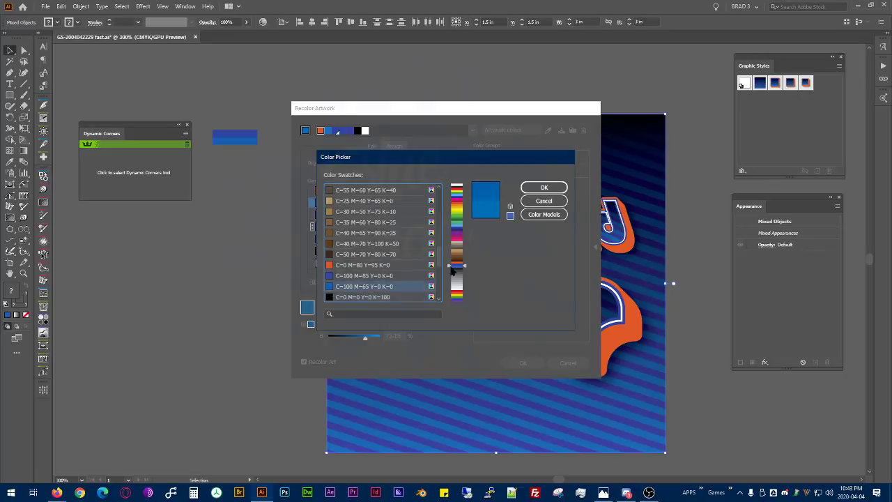
pyautogui.click(543, 187)
# - Assign the C=100 M=85 Y=0 K=0 swatch to the three darker blues among the artwork colors
pyautogui.doubleClick(445, 215)
pyautogui.click(542, 212)
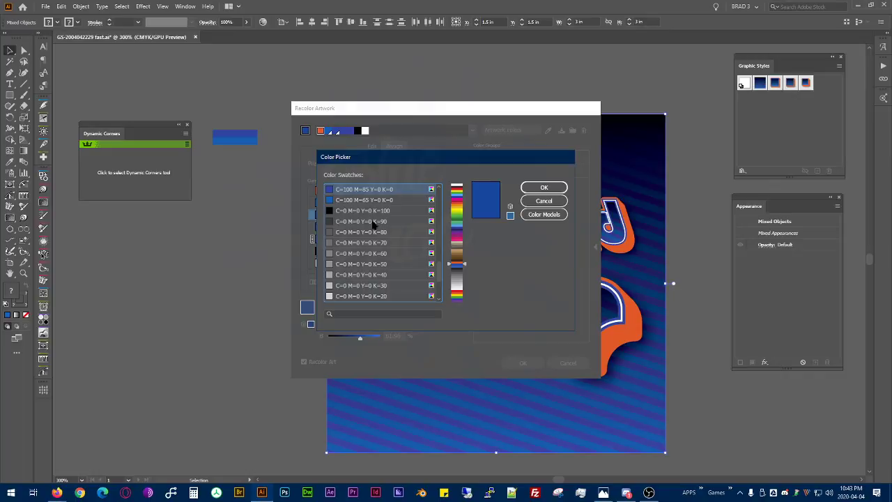
pyautogui.scroll(2, 358, 204)
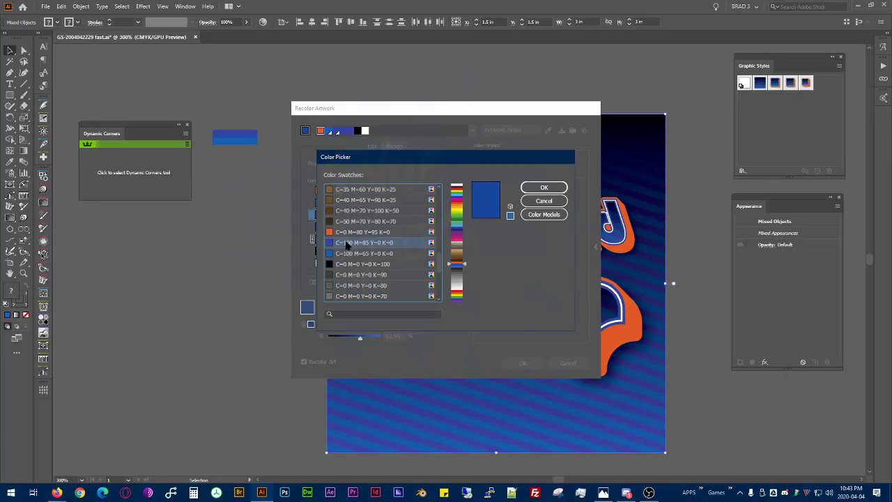
pyautogui.click(546, 188)
pyautogui.doubleClick(445, 227)
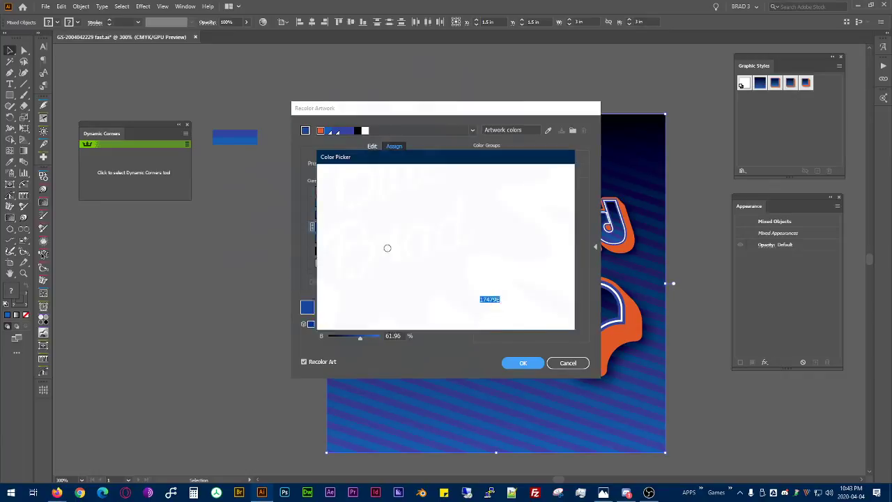
pyautogui.click(544, 214)
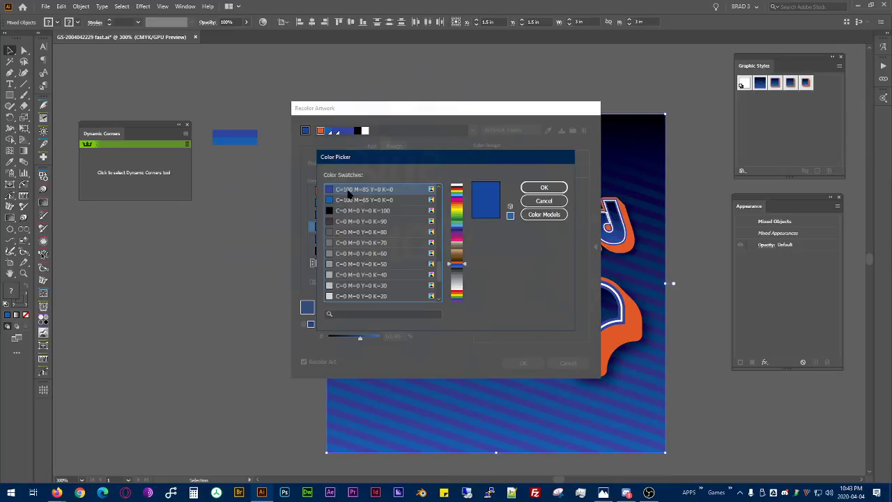
pyautogui.click(545, 188)
pyautogui.doubleClick(443, 239)
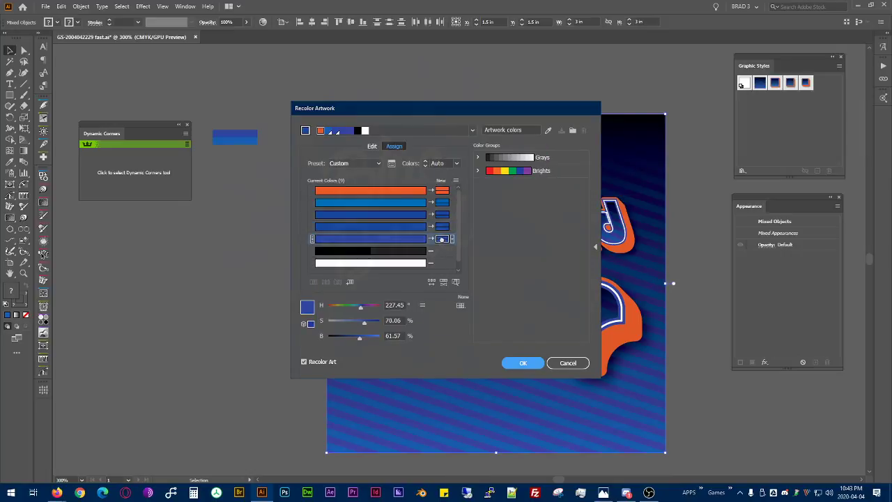
pyautogui.click(557, 214)
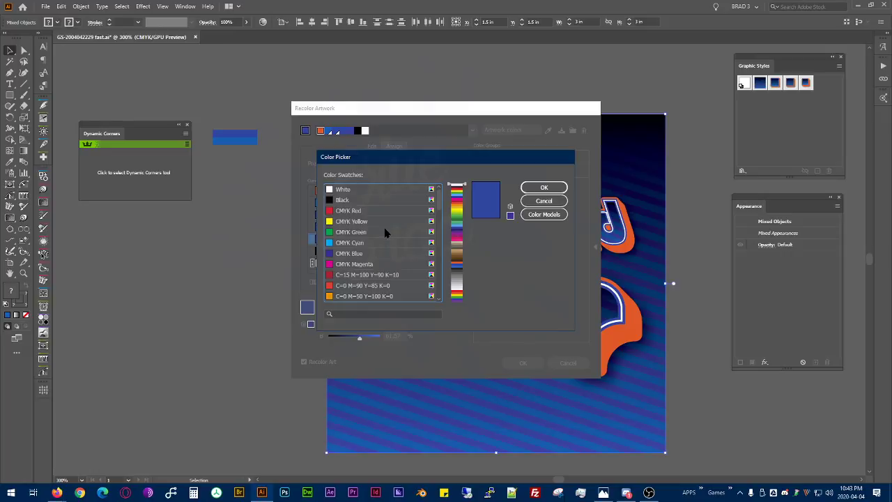
pyautogui.click(457, 267)
pyautogui.click(544, 200)
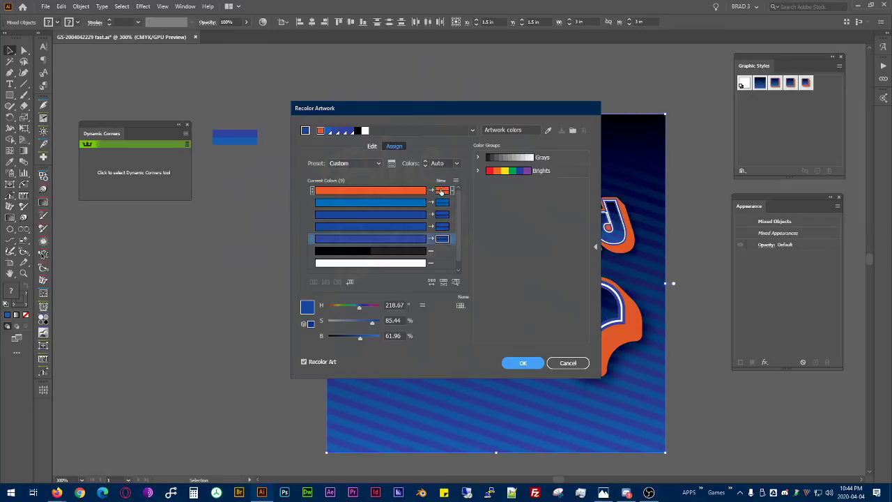
# - Add new color assignments for the black and white rows and apply the recoloring to the artwork
pyautogui.click(443, 261)
pyautogui.click(468, 258)
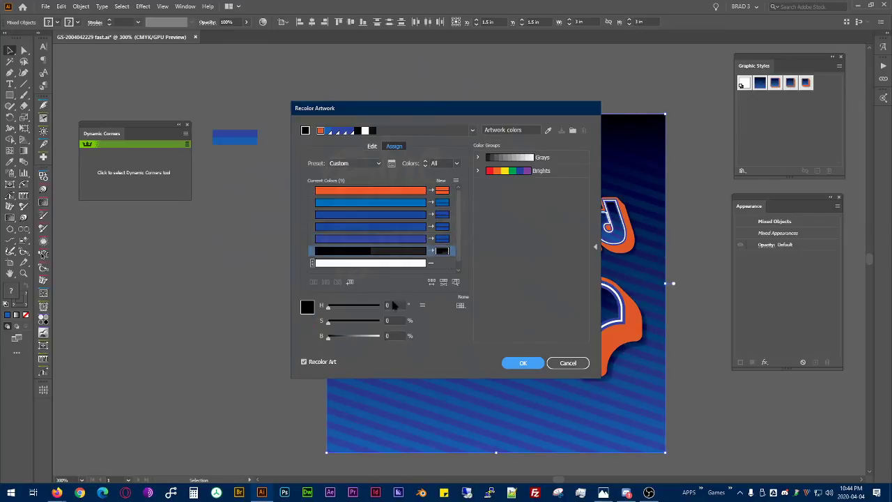
pyautogui.click(442, 262)
pyautogui.click(466, 261)
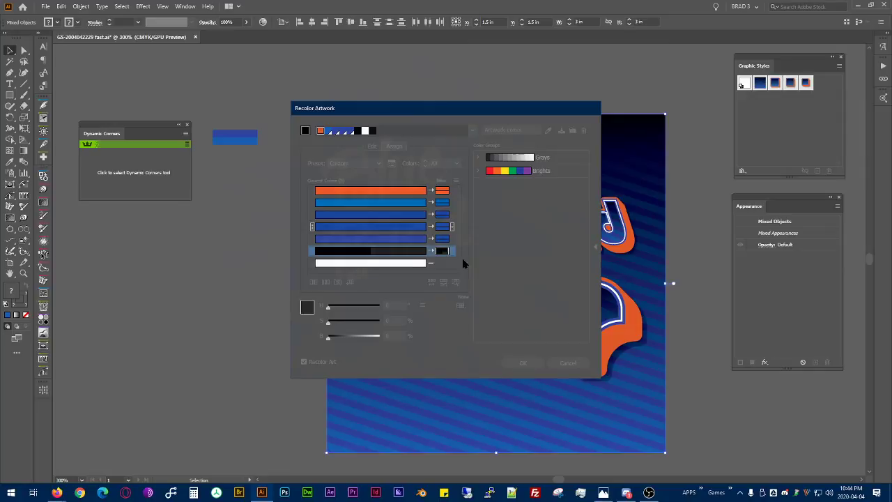
pyautogui.click(541, 361)
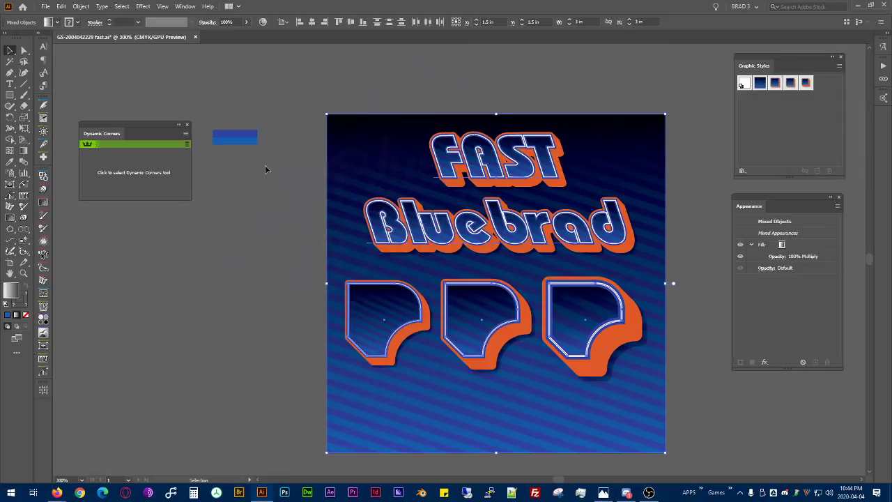
# - Select the FAST text and redefine the saved "Graphic Style" from its recolored appearance
pyautogui.click(266, 189)
pyautogui.moveTo(492, 276); pyautogui.dragTo(340, 265)
pyautogui.moveTo(557, 211); pyautogui.dragTo(605, 215)
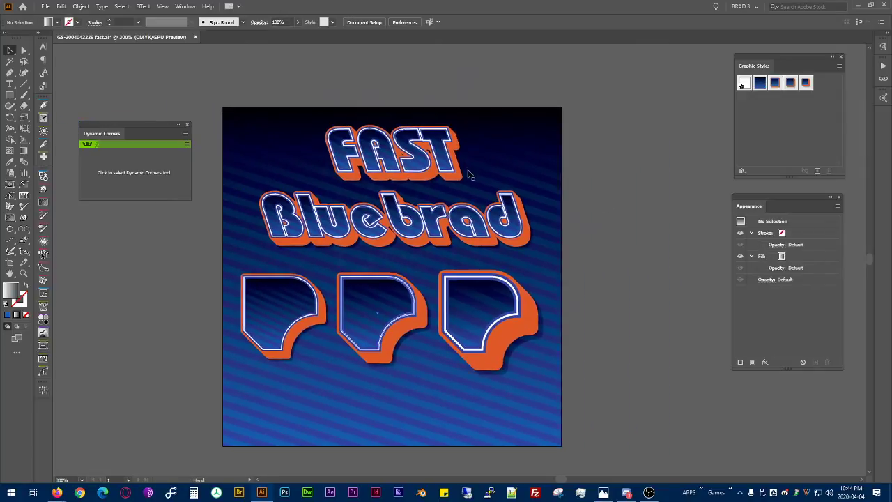
pyautogui.click(444, 154)
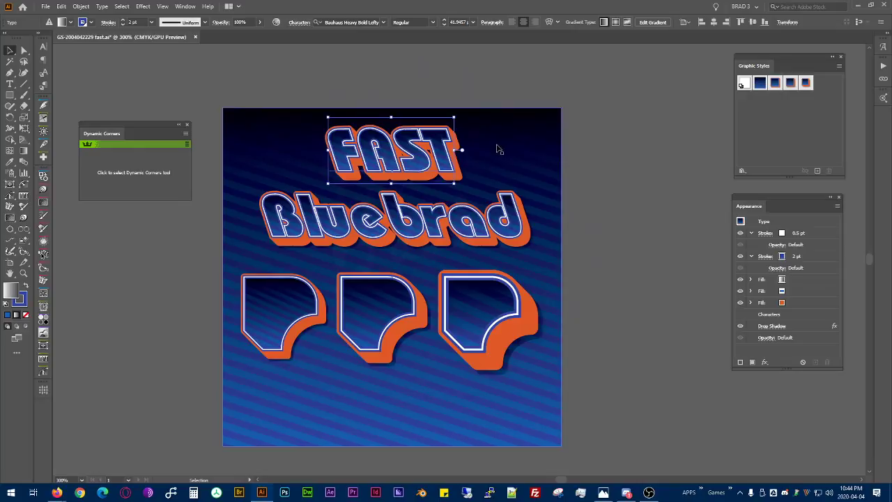
pyautogui.click(838, 205)
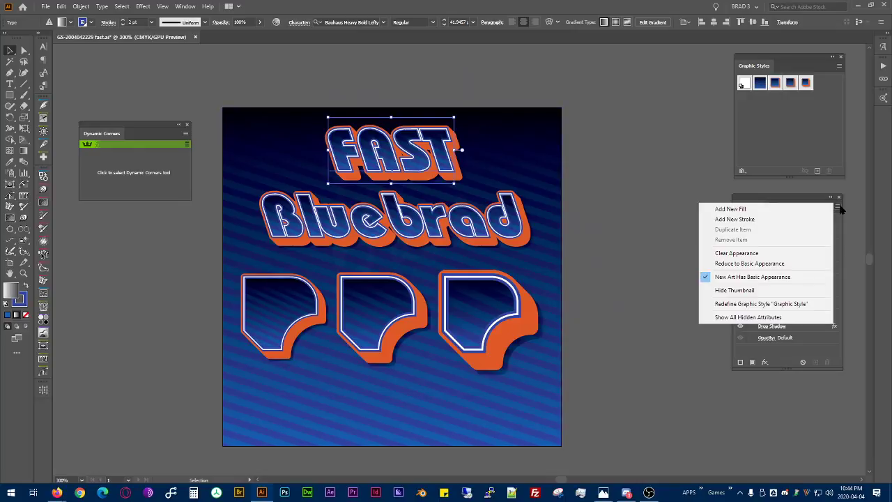
pyautogui.click(760, 307)
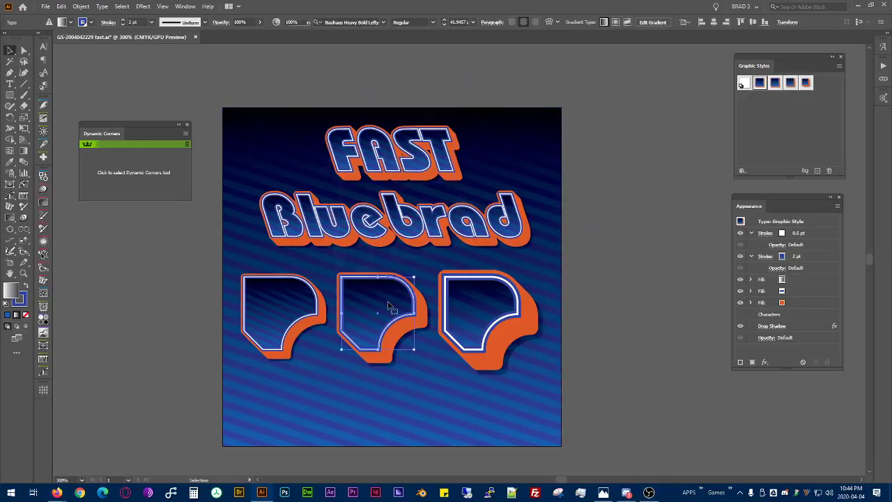
# - Check the swatches used by the leftmost shape's lowest fill and 2 pt stroke, and by the Bluebrad text's orange fill
pyautogui.click(282, 297)
pyautogui.click(781, 302)
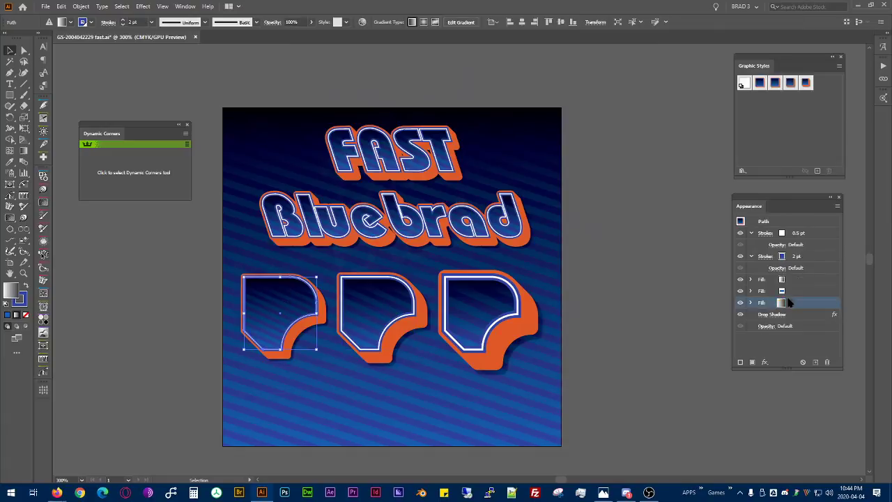
pyautogui.click(781, 302)
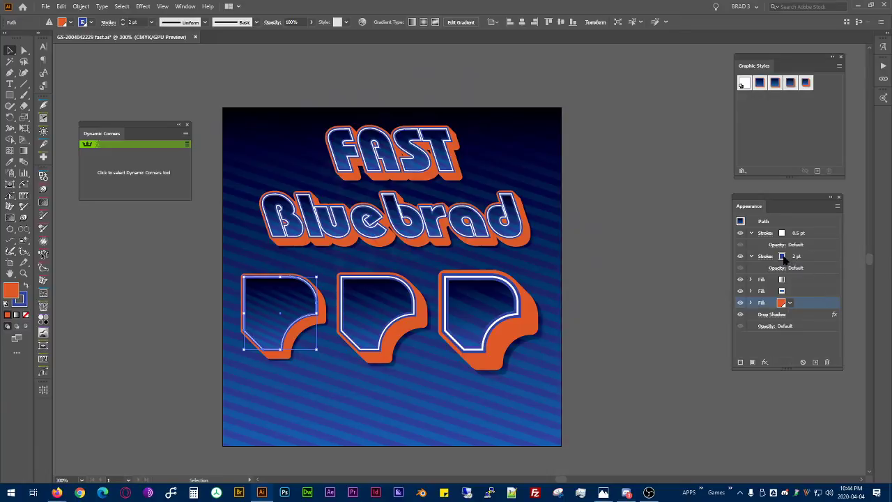
pyautogui.click(781, 257)
pyautogui.click(781, 257)
pyautogui.click(829, 259)
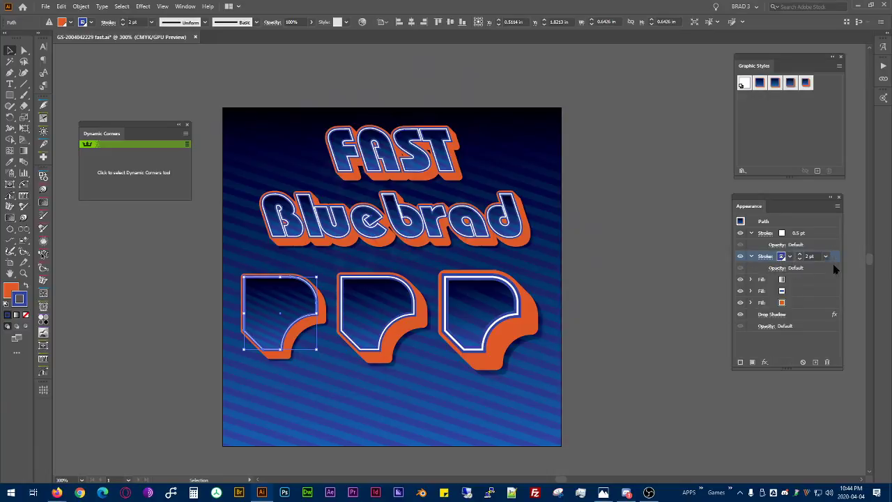
pyautogui.click(413, 216)
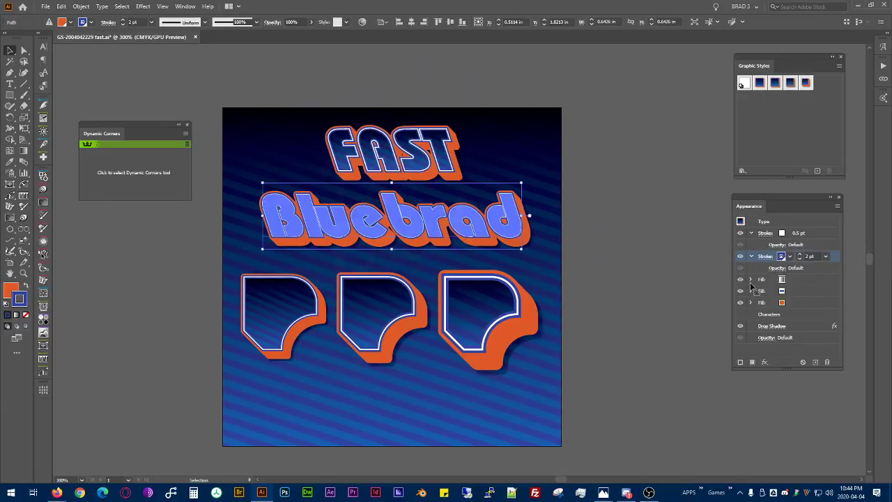
pyautogui.click(788, 303)
pyautogui.click(789, 303)
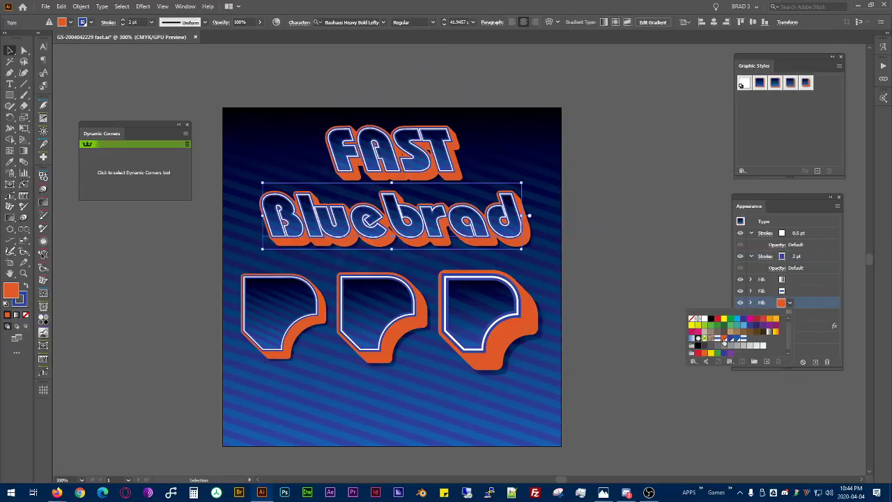
pyautogui.click(667, 333)
# - Recolor all artwork with both orange rows assigned to the C=0 M=80 Y=95 K=0 swatch
pyautogui.hotkey('ctrl', 'a')
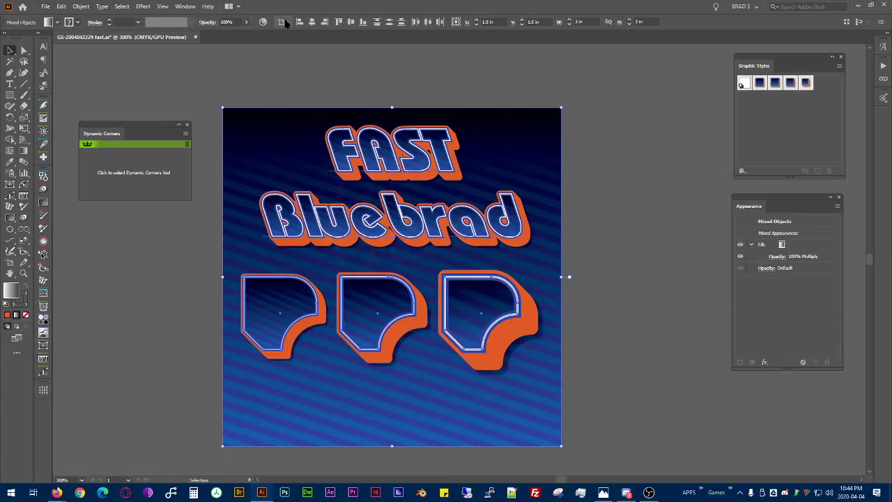
pyautogui.click(263, 21)
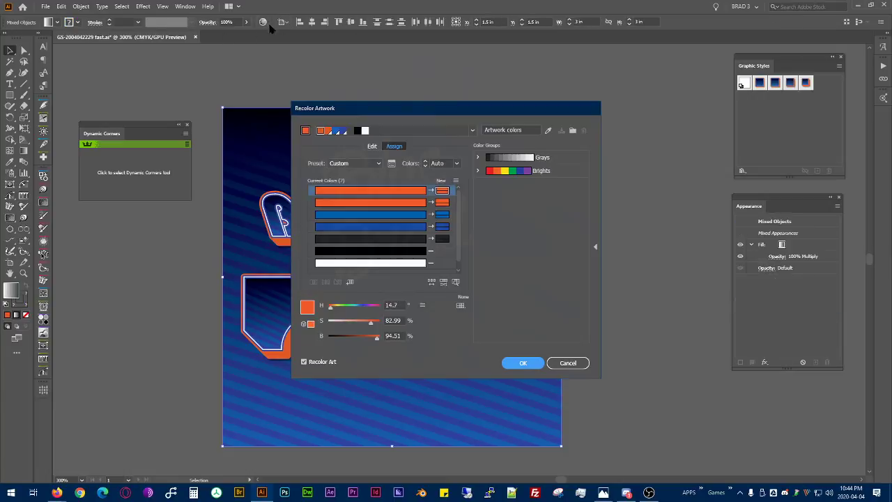
pyautogui.doubleClick(441, 192)
pyautogui.click(547, 214)
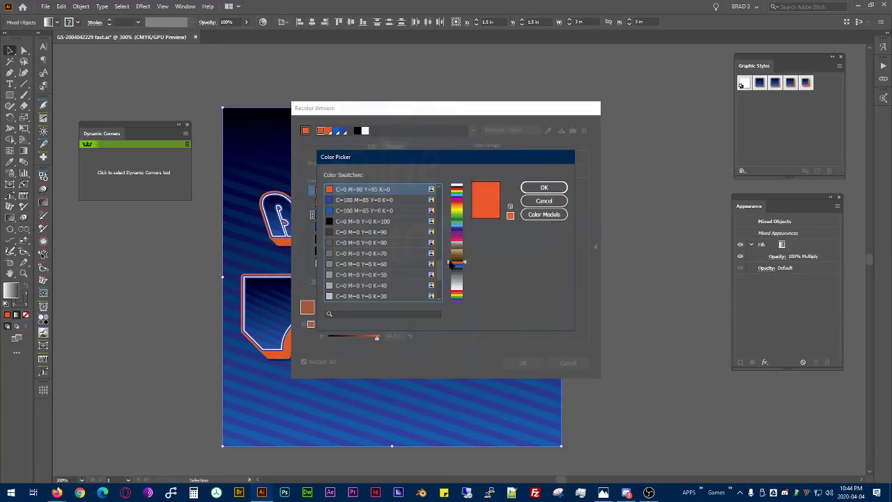
pyautogui.click(558, 200)
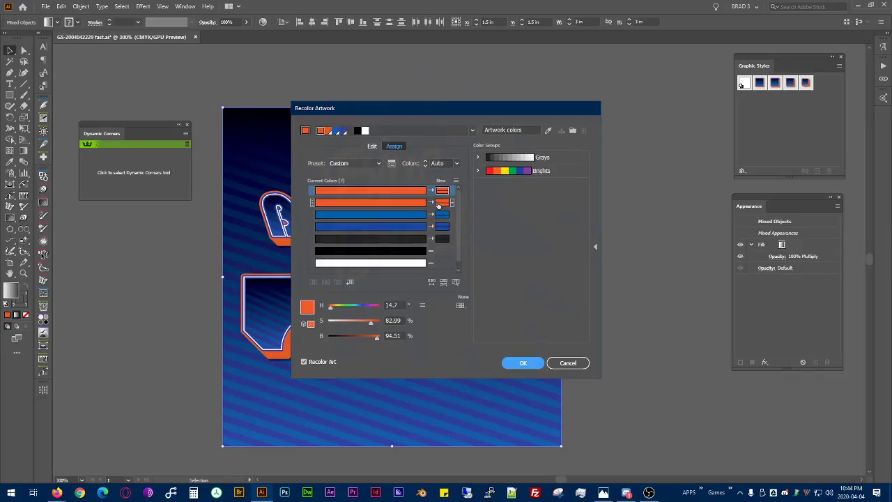
pyautogui.doubleClick(438, 203)
pyautogui.click(543, 214)
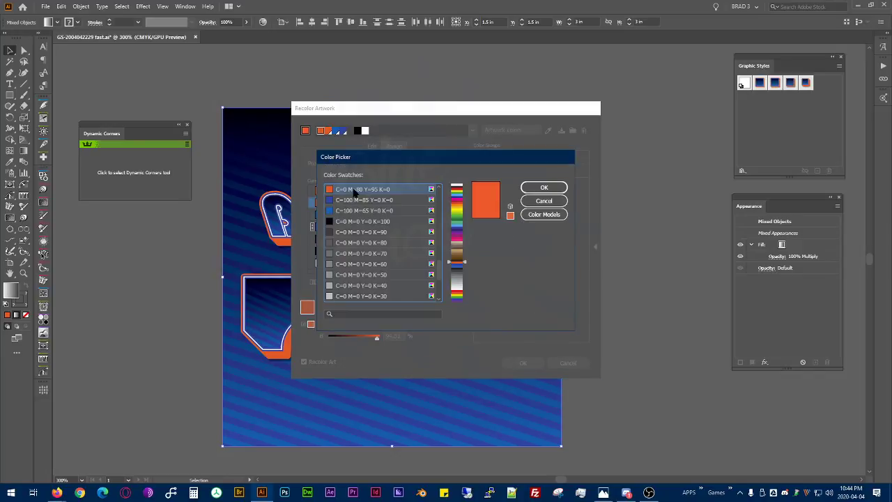
pyautogui.click(543, 188)
pyautogui.click(520, 362)
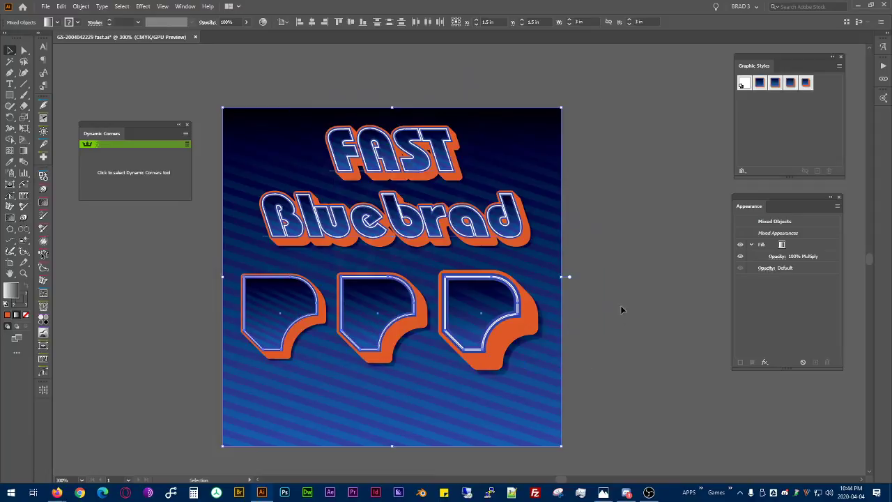
# - Check which swatch the lowest orange fill uses on the rightmost and middle shapes, and inspect the leftmost shape's appearance
pyautogui.click(635, 275)
pyautogui.click(538, 320)
pyautogui.click(791, 307)
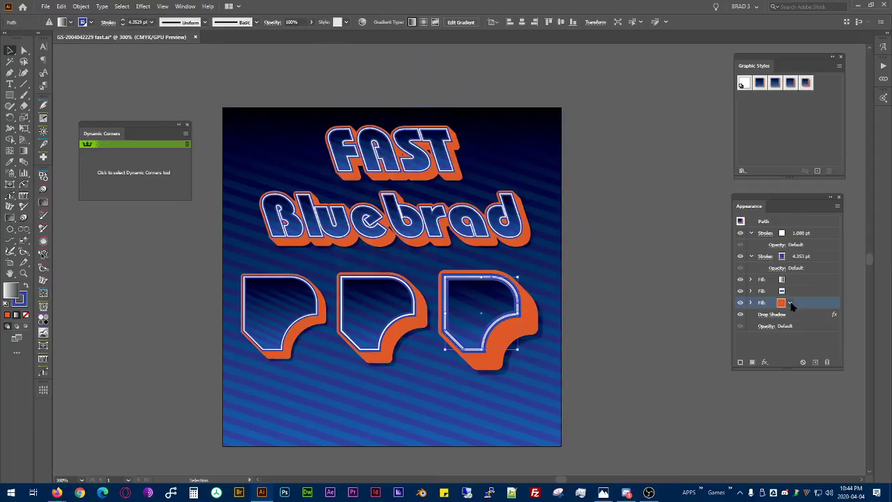
pyautogui.click(790, 304)
pyautogui.click(726, 342)
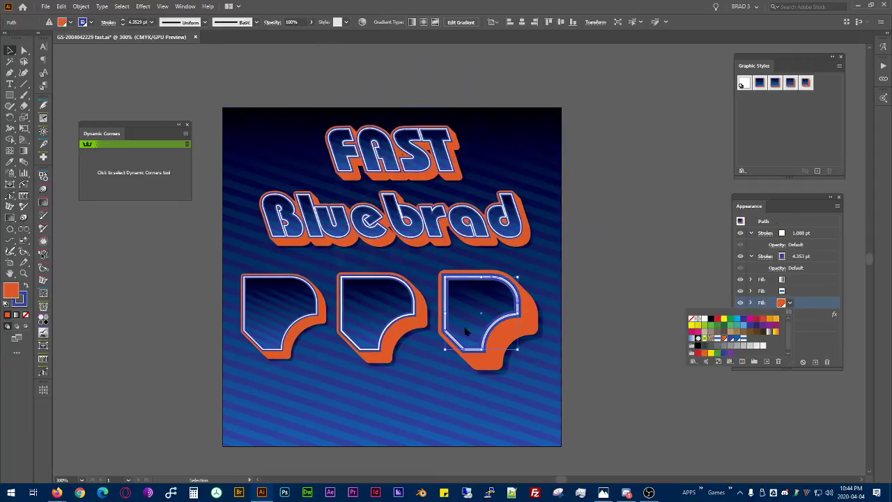
pyautogui.click(387, 299)
pyautogui.click(385, 300)
pyautogui.click(782, 302)
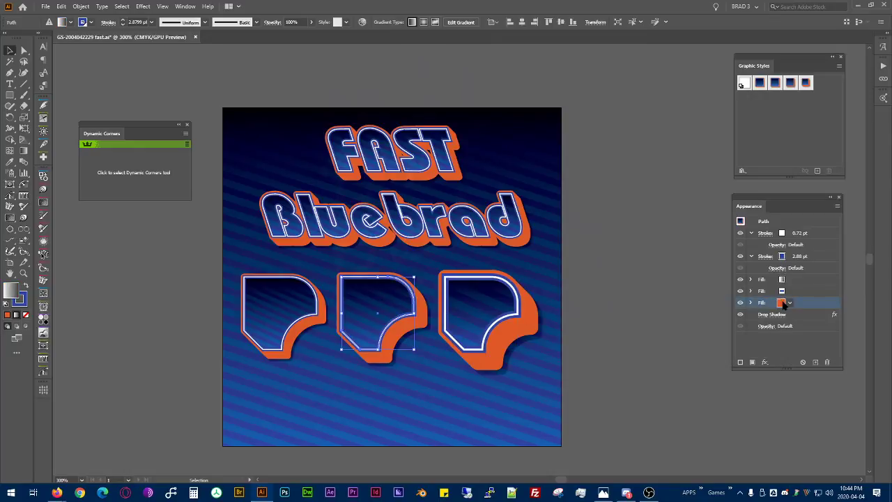
pyautogui.click(782, 302)
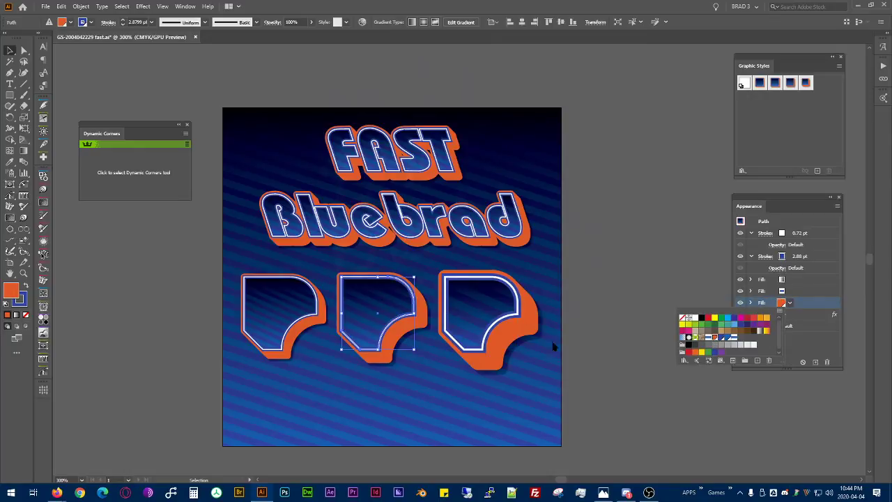
pyautogui.doubleClick(278, 298)
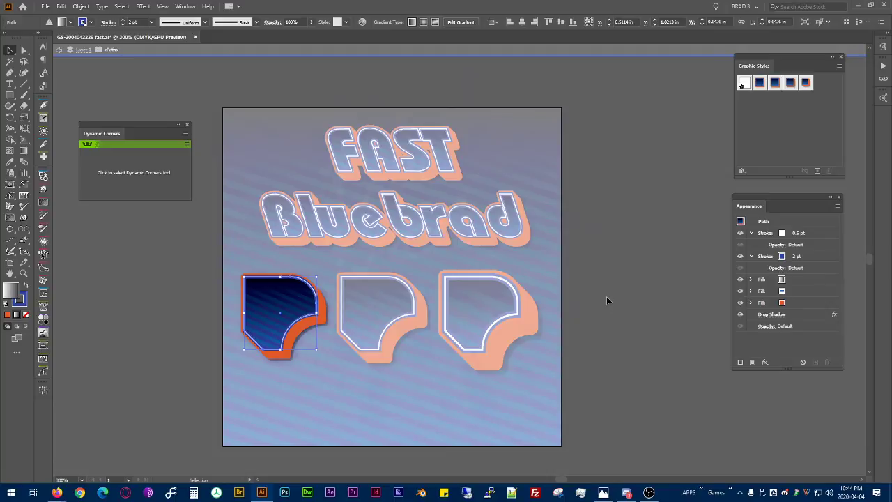
pyautogui.doubleClick(604, 298)
# - Delete the middle and rightmost shapes below the Bluebrad text
pyautogui.click(392, 299)
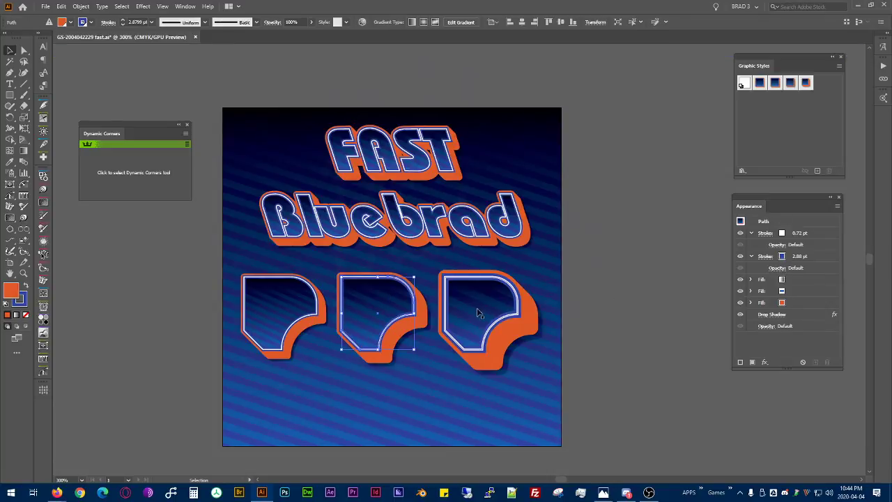
pyautogui.press('Delete')
pyautogui.click(490, 328)
pyautogui.press('Delete')
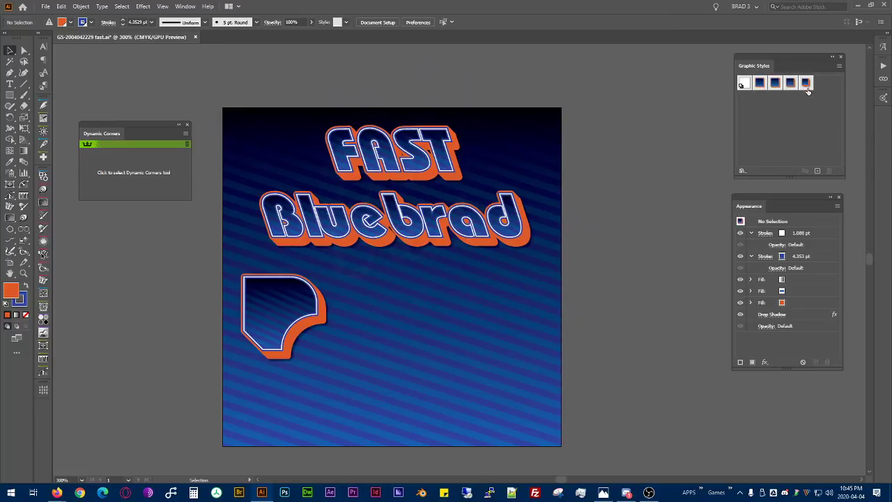
# - Save the striped background's appearance as a new graphic style and place it directly after the default style
pyautogui.click(405, 233)
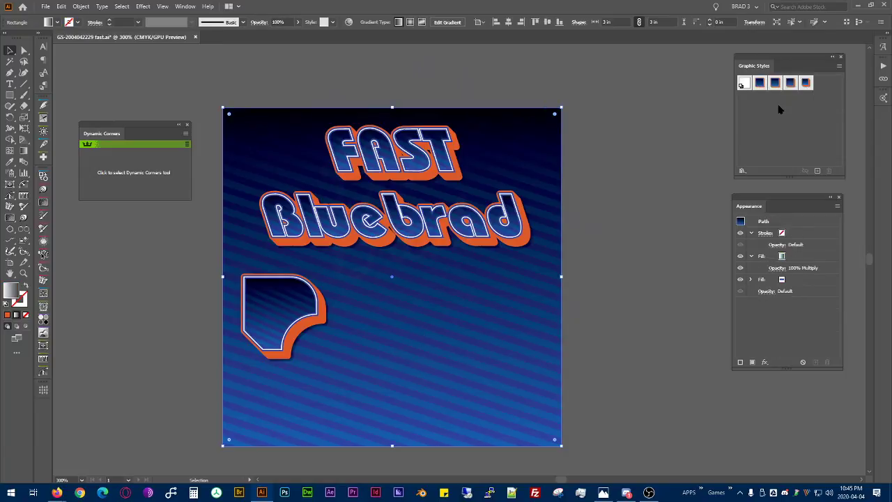
pyautogui.click(818, 170)
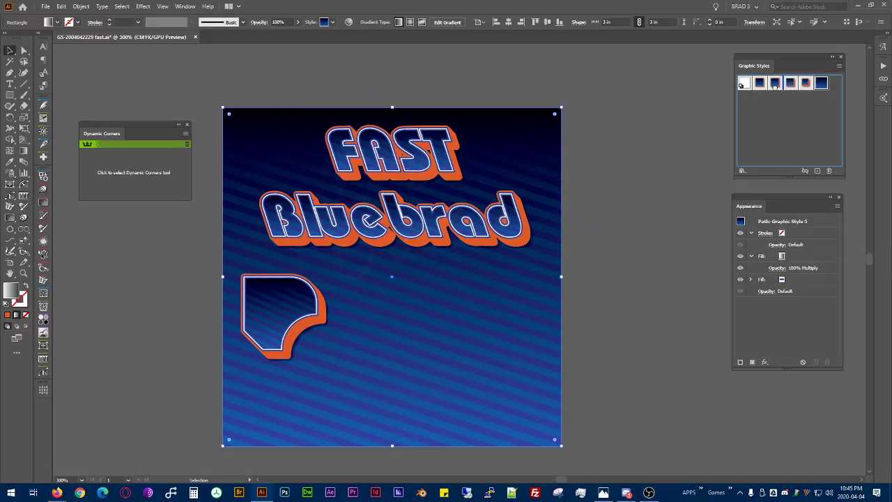
pyautogui.click(307, 327)
pyautogui.click(686, 151)
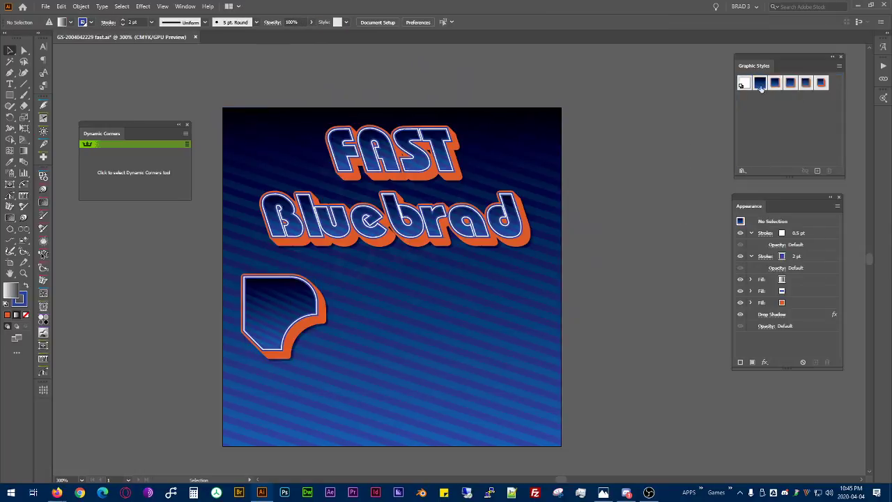
# - Place the tile of the background's blue stripe pattern on the empty canvas outside the artboard's upper-left corner
pyautogui.click(534, 294)
pyautogui.click(800, 281)
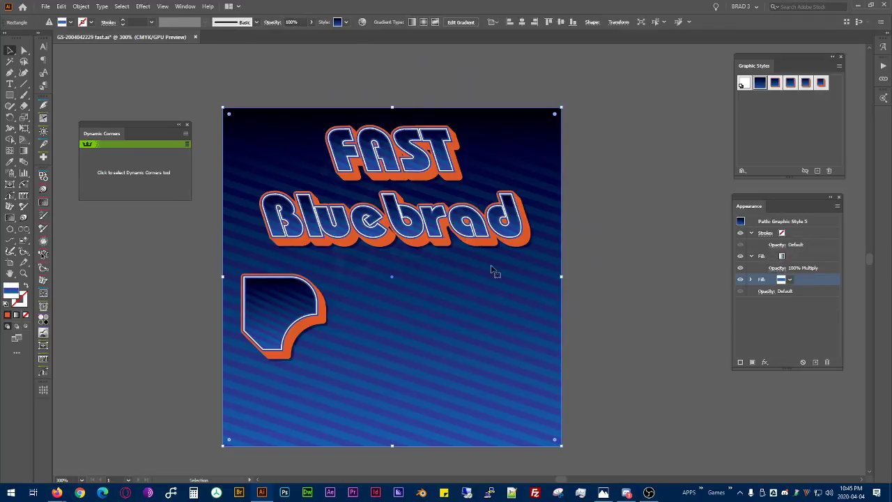
pyautogui.click(151, 268)
pyautogui.moveTo(152, 275); pyautogui.dragTo(334, 304)
pyautogui.moveTo(270, 102); pyautogui.dragTo(848, 136)
pyautogui.hotkey('ctrl', 'z')
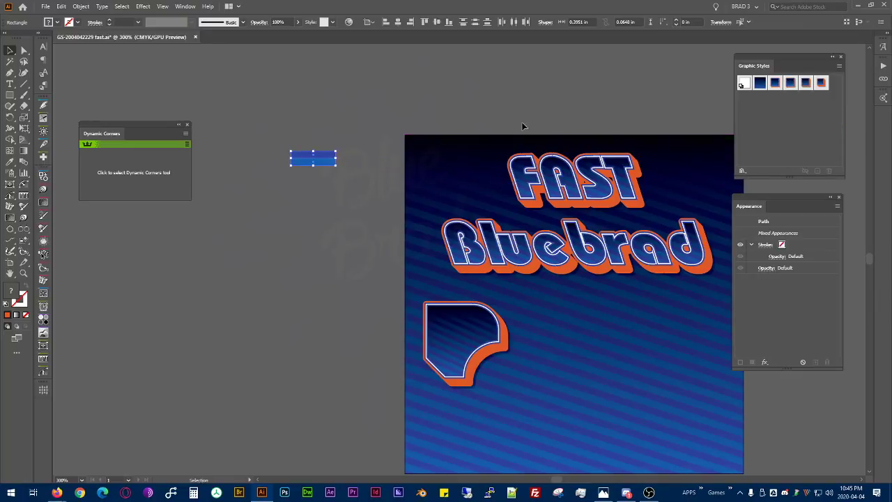
pyautogui.click(495, 132)
pyautogui.moveTo(573, 223); pyautogui.dragTo(407, 170)
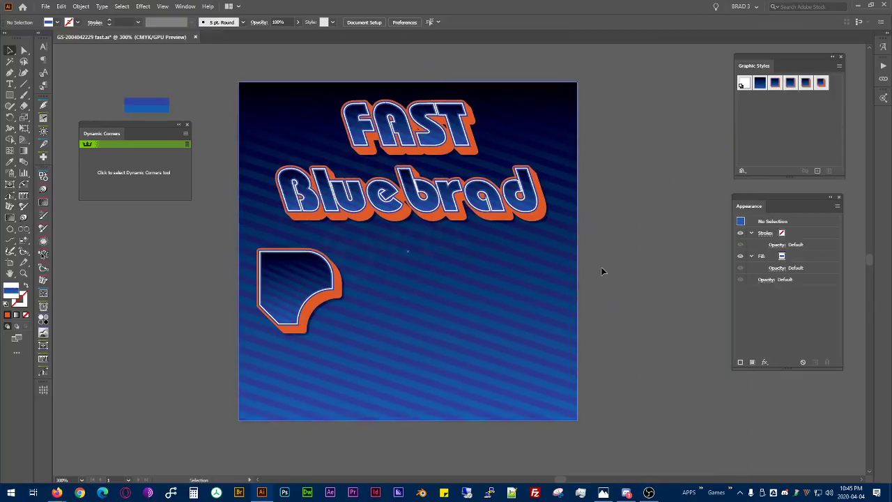
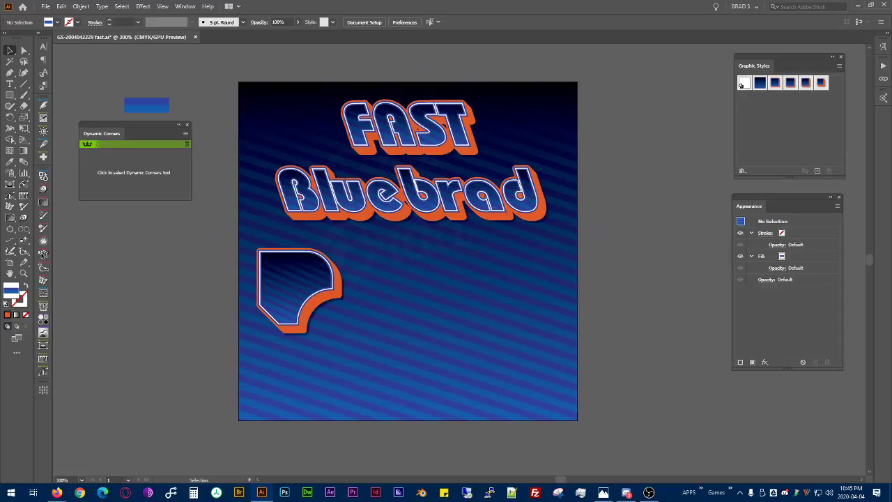
pyautogui.moveTo(163, 83); pyautogui.dragTo(237, 109)
pyautogui.click(713, 76)
pyautogui.moveTo(470, 262); pyautogui.dragTo(375, 239)
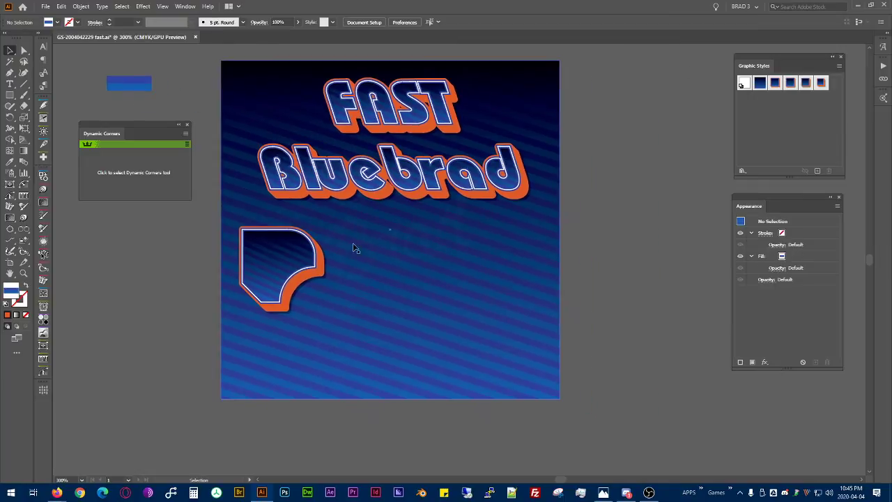
# - Check the swatches used by the remaining shape's 2 pt stroke, gradient fill, pattern fill and orange fill
pyautogui.click(279, 269)
pyautogui.click(816, 256)
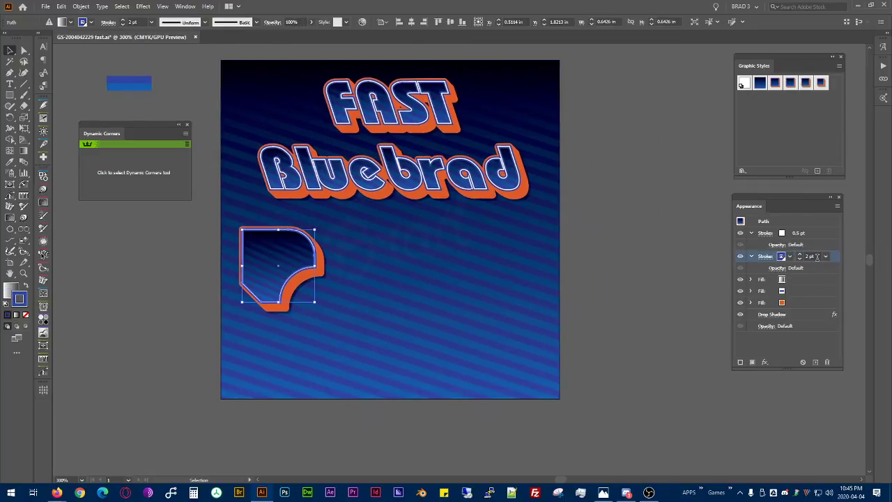
pyautogui.click(782, 280)
pyautogui.click(781, 290)
pyautogui.click(781, 291)
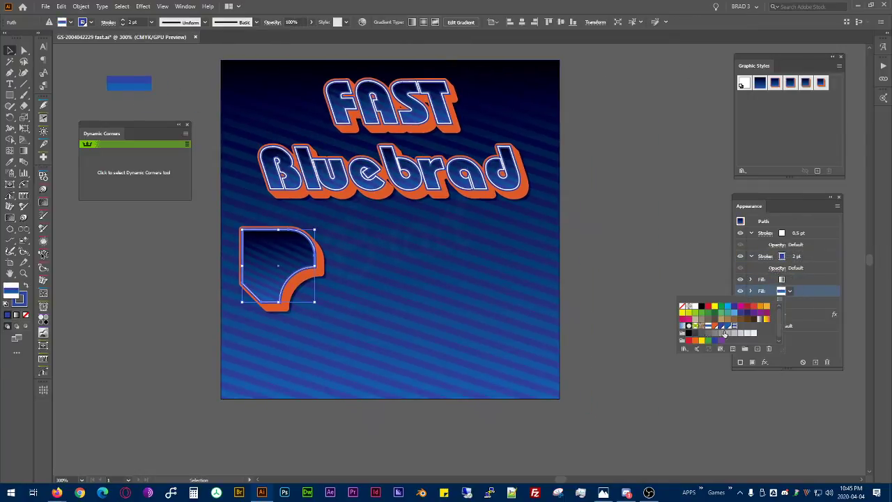
pyautogui.click(798, 267)
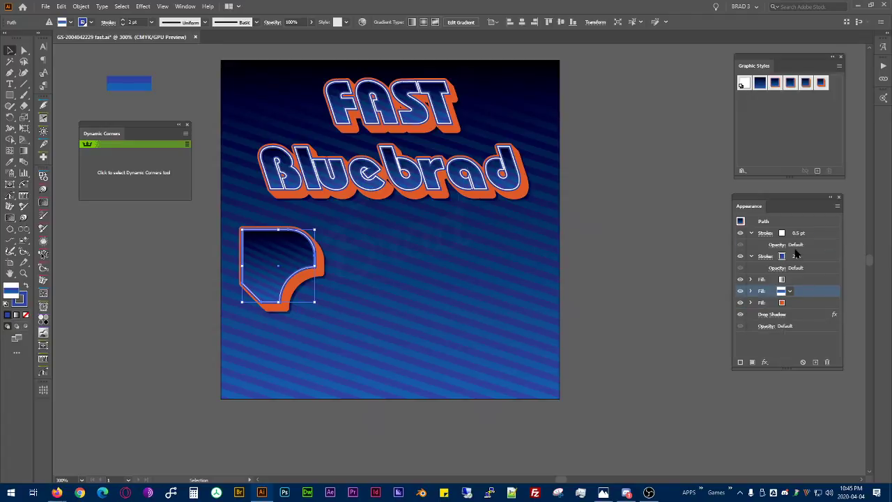
pyautogui.click(798, 255)
pyautogui.click(782, 255)
pyautogui.click(817, 256)
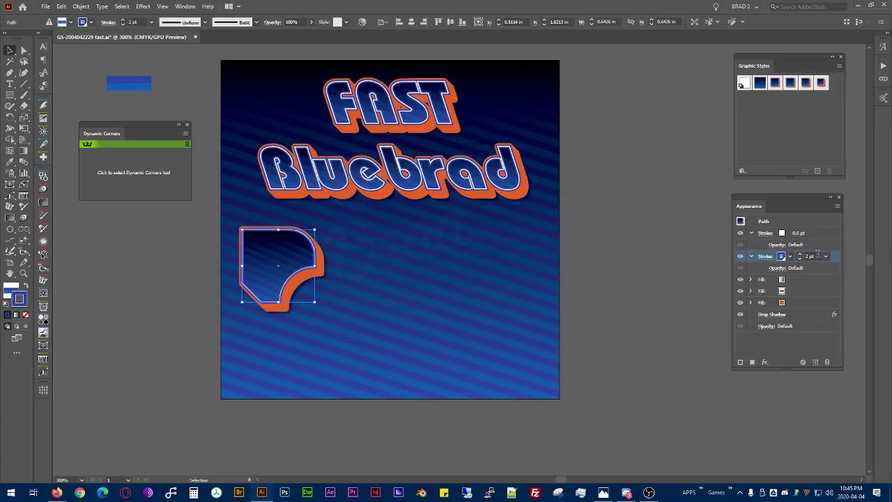
pyautogui.click(795, 290)
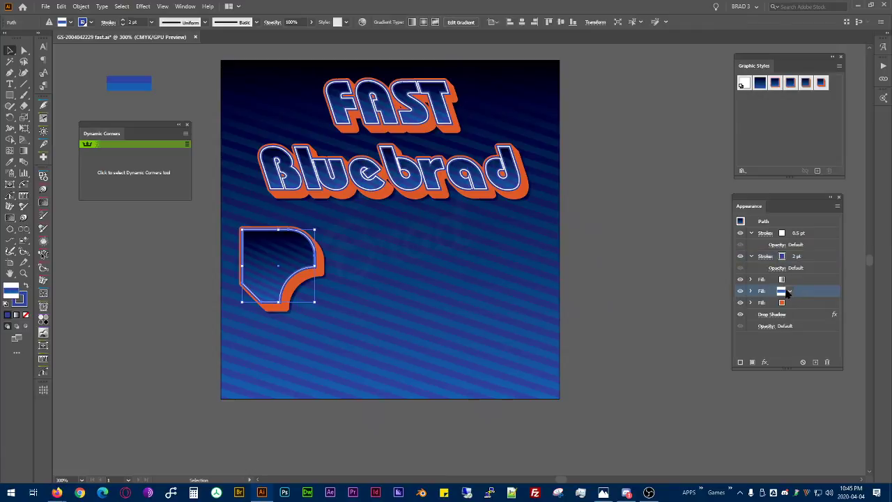
pyautogui.click(792, 302)
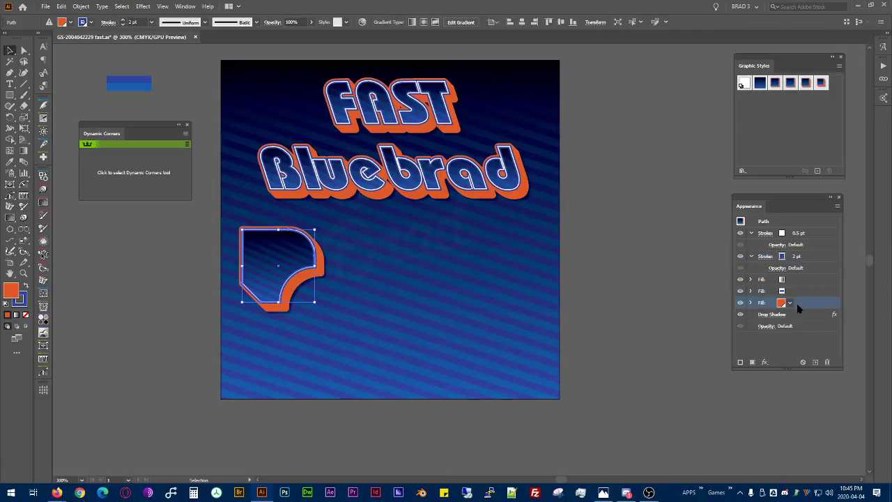
# - Save the shape's appearance as a new graphic style after the background style and delete the four older shape styles
pyautogui.click(817, 170)
pyautogui.moveTo(744, 99); pyautogui.dragTo(773, 85)
pyautogui.click(796, 108)
pyautogui.click(792, 84)
pyautogui.keyDown('shift'); pyautogui.click(743, 102); pyautogui.keyUp('shift')
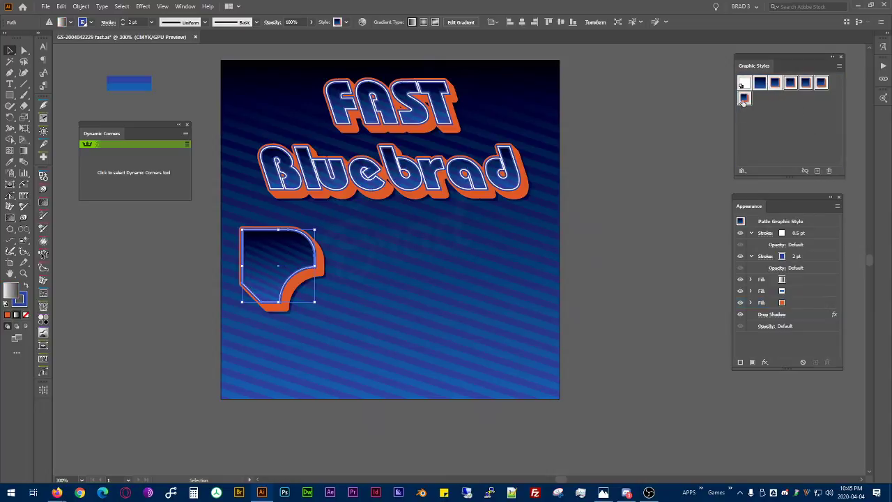
pyautogui.click(829, 171)
pyautogui.click(434, 258)
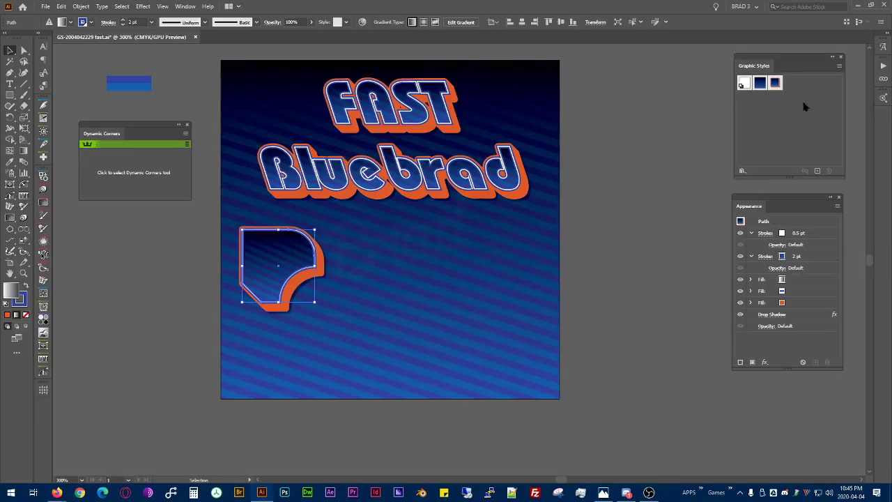
# - Apply the new shape graphic style to the shape, the Bluebrad text and the FAST text
pyautogui.click(773, 84)
pyautogui.click(340, 181)
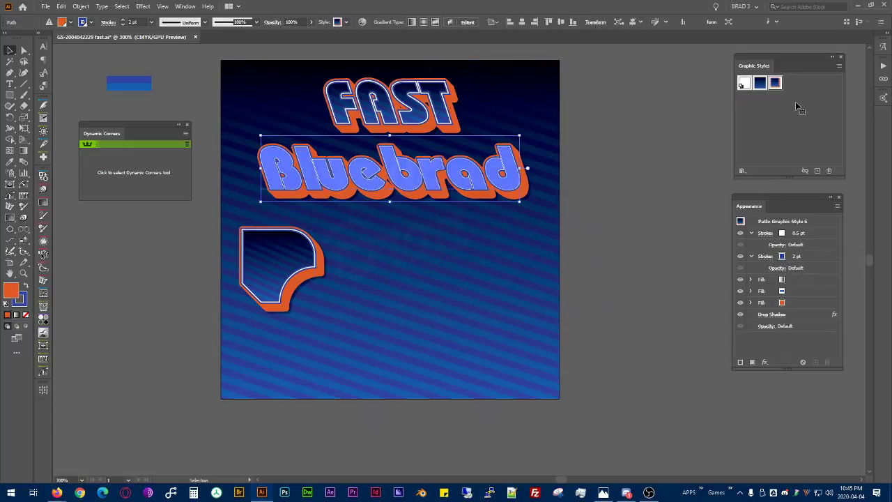
pyautogui.click(390, 104)
pyautogui.click(775, 83)
# - Duplicate the shape twice in a row to its right, scaling the first copy up and the second copy larger still
pyautogui.click(320, 278)
pyautogui.moveTo(271, 255); pyautogui.dragTo(366, 257)
pyautogui.moveTo(414, 306); pyautogui.dragTo(465, 357)
pyautogui.moveTo(386, 283); pyautogui.dragTo(536, 283)
pyautogui.moveTo(603, 350); pyautogui.dragTo(704, 435)
pyautogui.click(718, 438)
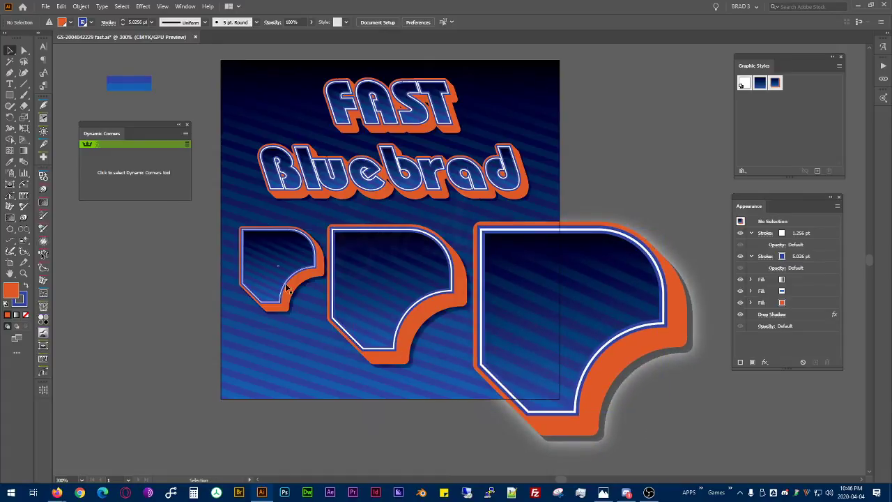
# - Save the appearances of the medium and largest shapes as two new graphic styles
pyautogui.click(387, 277)
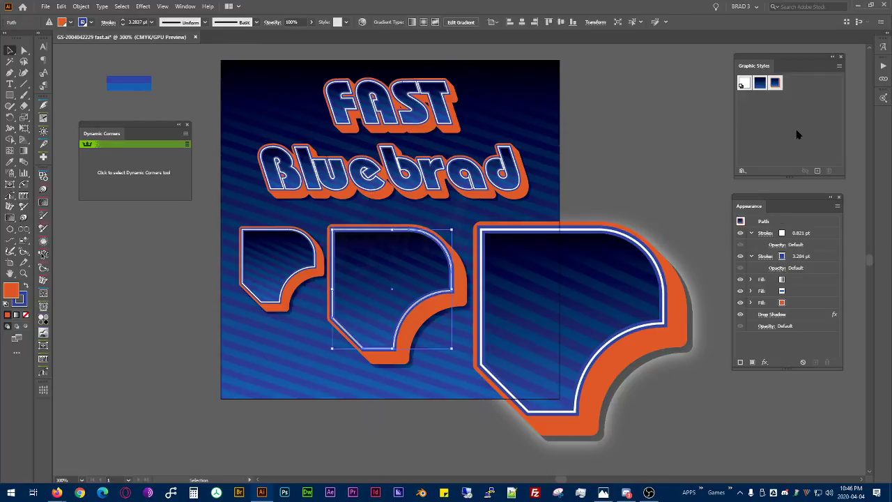
pyautogui.click(818, 171)
pyautogui.click(613, 258)
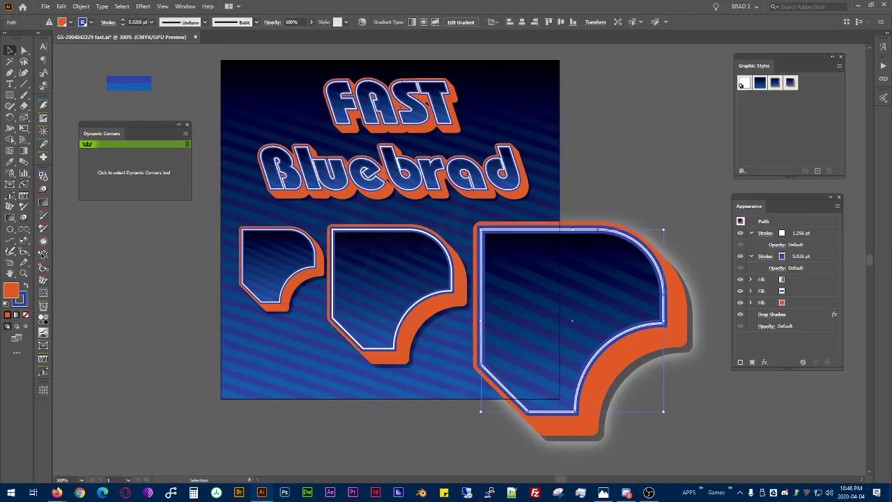
pyautogui.click(817, 171)
# - Delete the two enlarged shapes and place two same-size copies of the small shape in a row beside it
pyautogui.press('Delete')
pyautogui.click(418, 297)
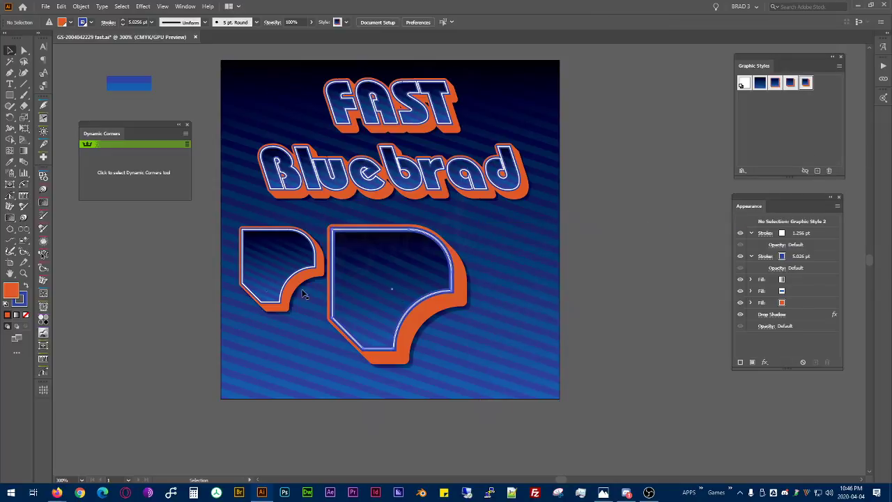
pyautogui.press('Delete')
pyautogui.click(252, 272)
pyautogui.moveTo(261, 256); pyautogui.dragTo(455, 266)
# - Apply the first scaled graphic style to the middle shape and the second to the rightmost shape, then shift the rightmost shape slightly
pyautogui.click(369, 264)
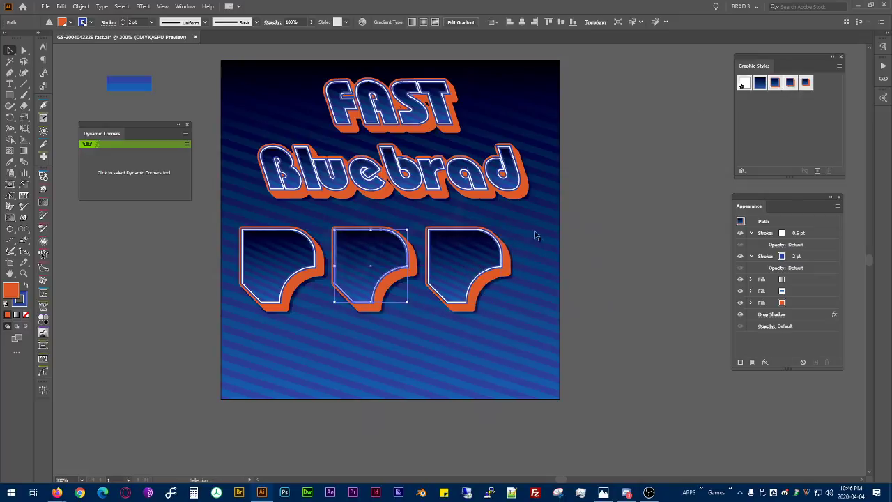
pyautogui.click(790, 83)
pyautogui.click(430, 253)
pyautogui.click(806, 83)
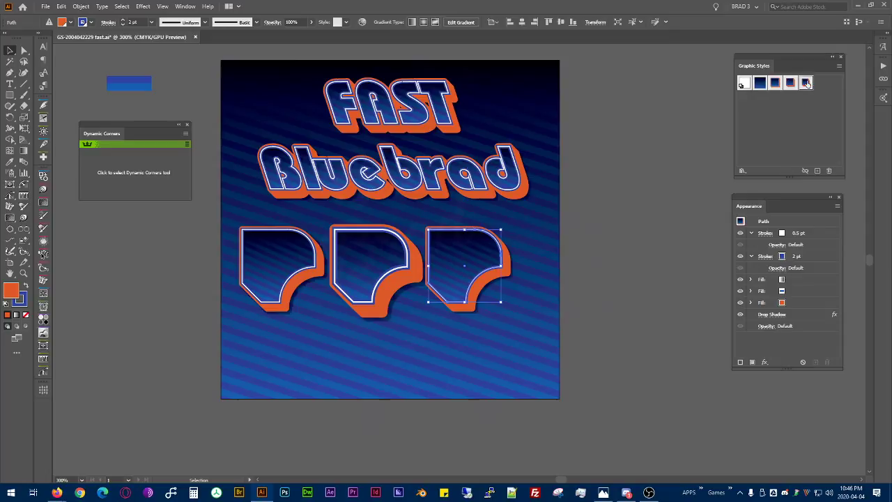
pyautogui.moveTo(467, 251); pyautogui.dragTo(479, 245)
pyautogui.click(641, 299)
pyautogui.moveTo(641, 299); pyautogui.dragTo(617, 374)
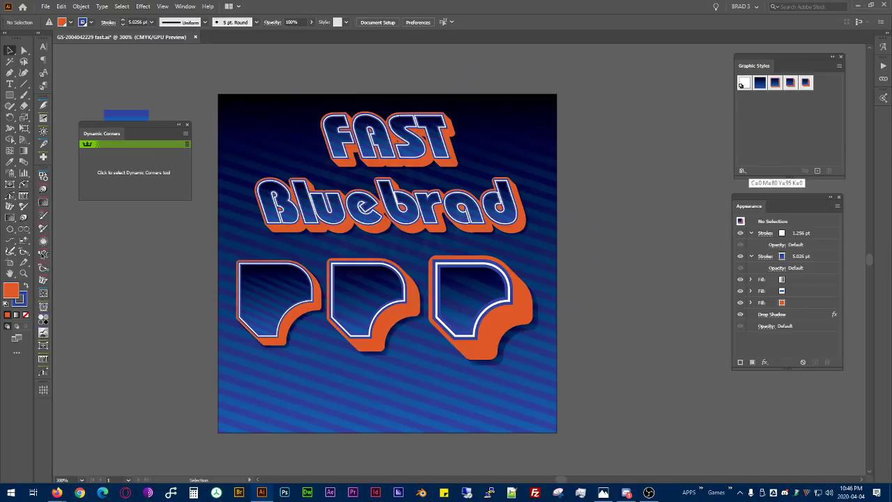
# - Change the orange global swatch to C=0 M=65 Y=100 K=0 with preview turned on
pyautogui.moveTo(891, 115); pyautogui.dragTo(603, 92)
pyautogui.doubleClick(603, 144)
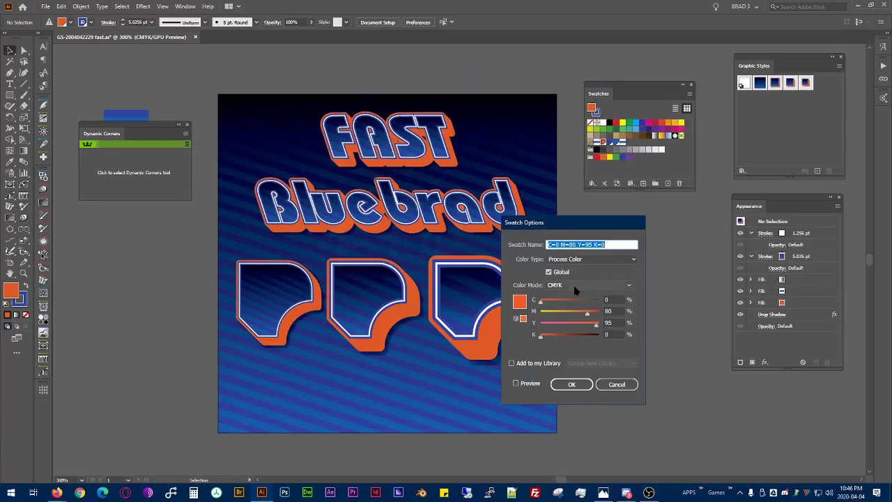
pyautogui.moveTo(584, 313); pyautogui.dragTo(553, 314)
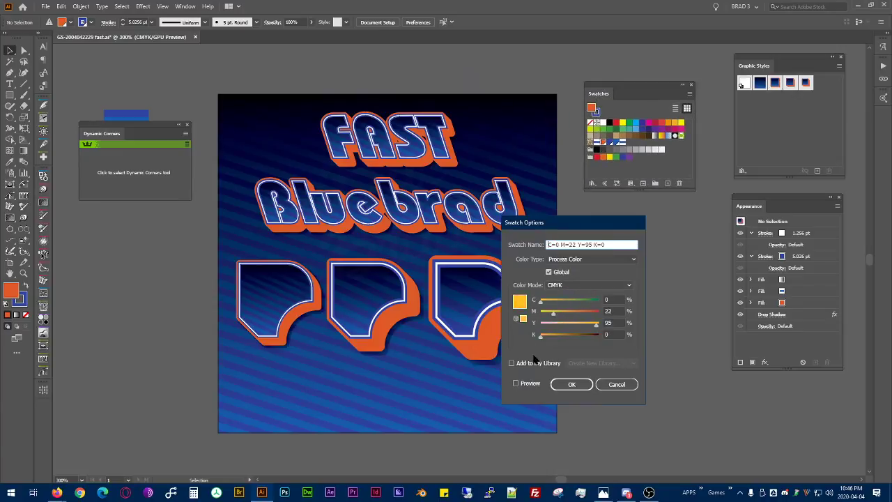
pyautogui.click(516, 384)
pyautogui.moveTo(552, 317); pyautogui.dragTo(622, 328)
pyautogui.doubleClick(620, 311)
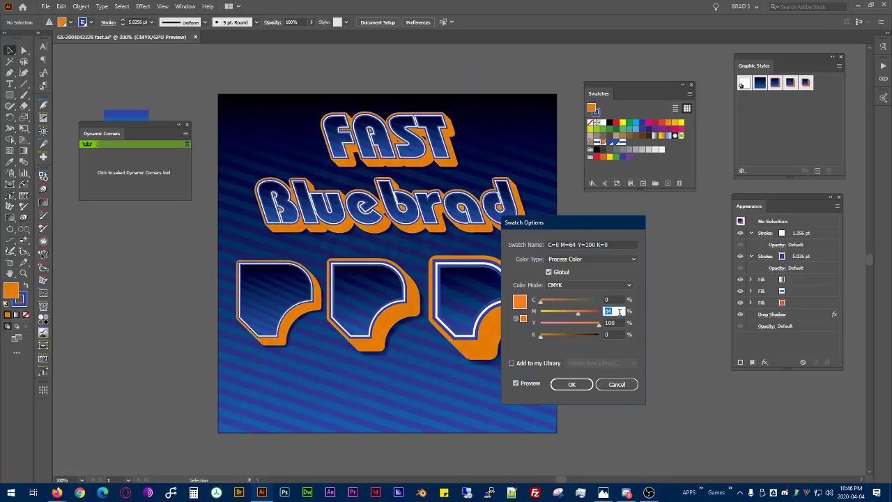
pyautogui.write('65')
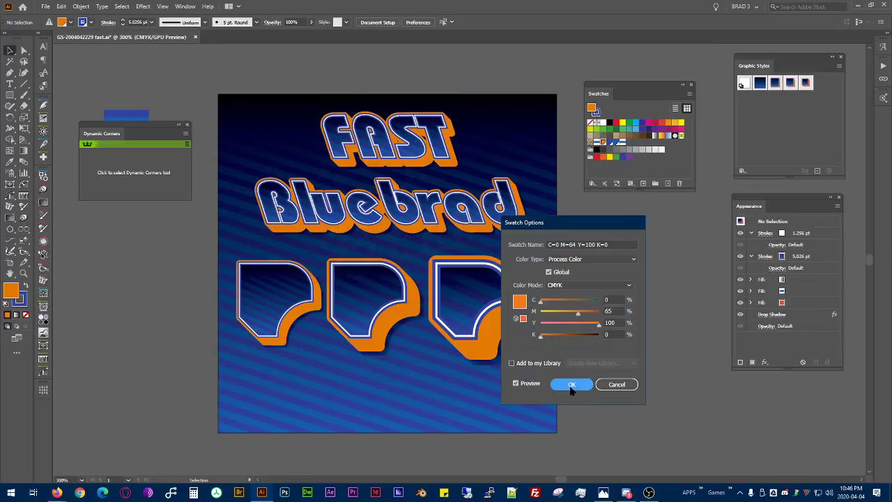
pyautogui.click(572, 384)
# - Try recoloring the blue global swatch to C=100 M=33 Y=100 K=0 and undo the change
pyautogui.doubleClick(609, 143)
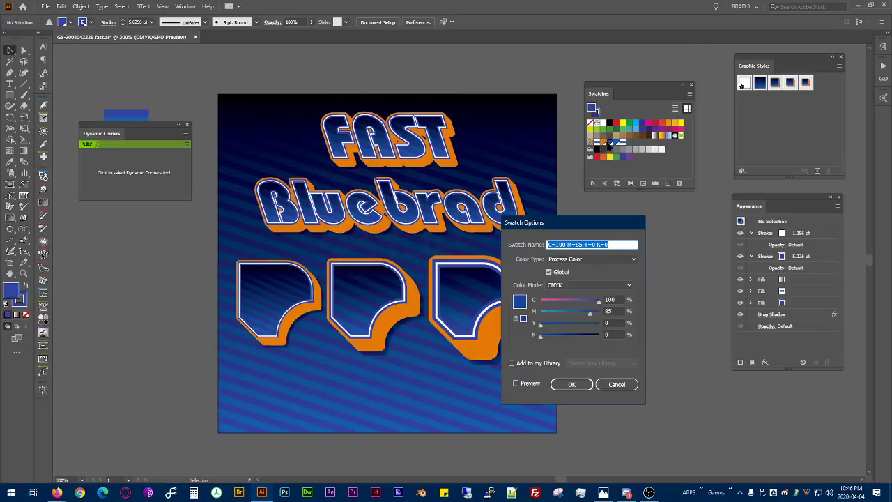
pyautogui.click(598, 323)
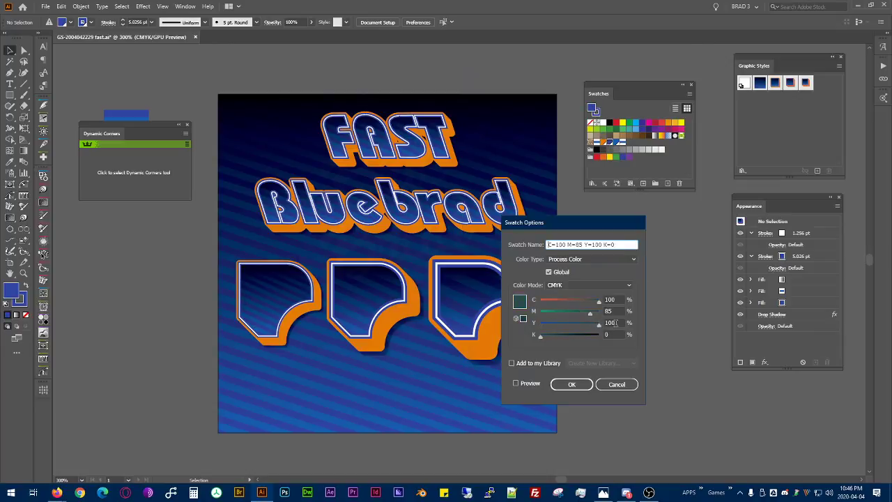
pyautogui.moveTo(587, 315); pyautogui.dragTo(561, 317)
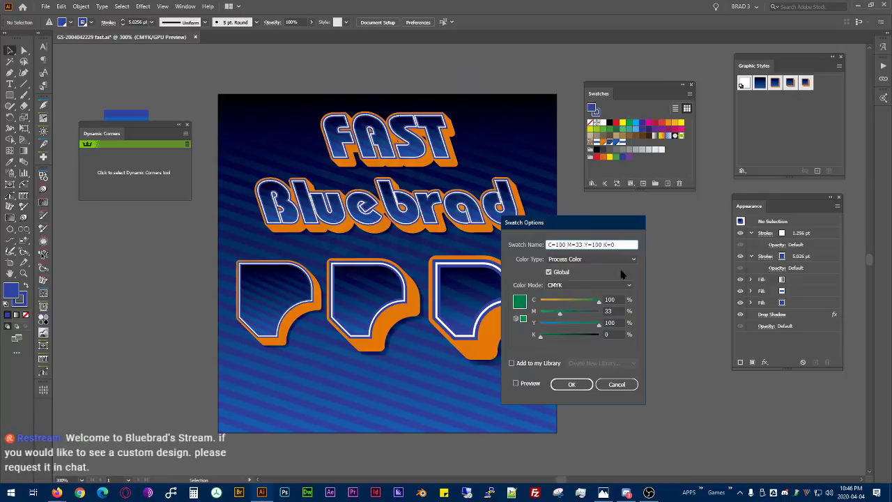
pyautogui.click(538, 385)
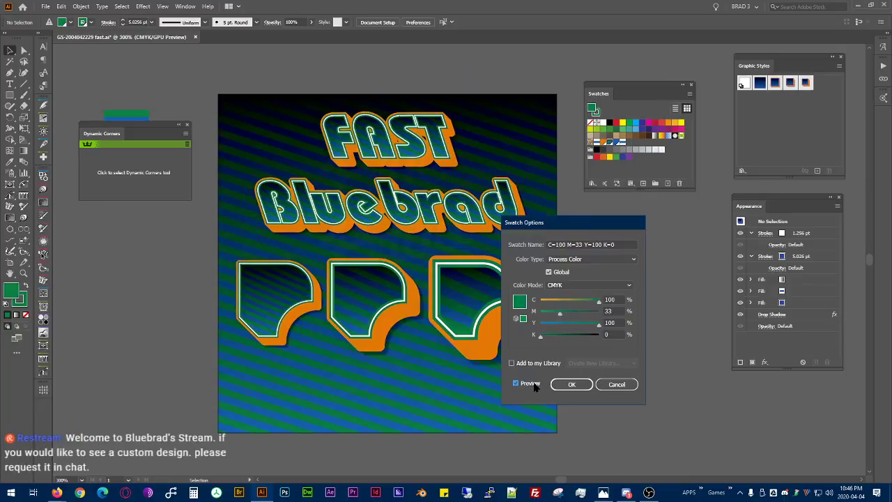
pyautogui.click(573, 385)
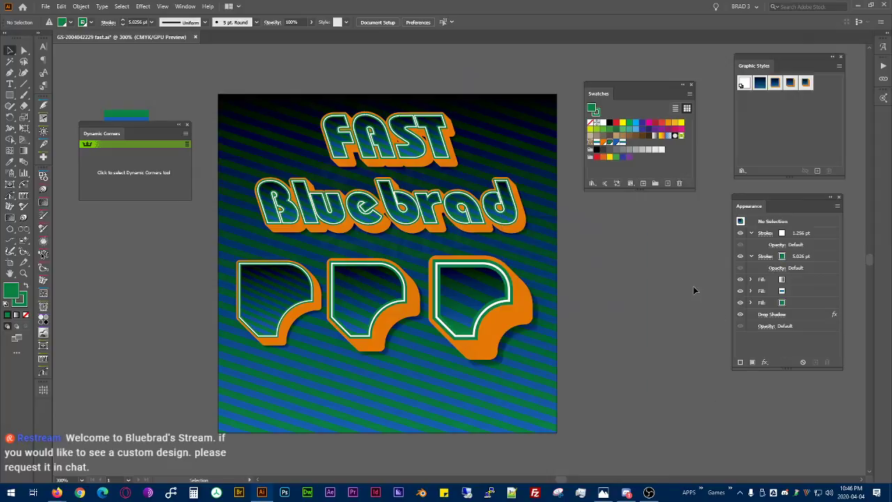
pyautogui.hotkey('ctrl', 'z')
# - Draw a long, thin closed triangle pointing right beneath the row of three shapes with the Pen tool
pyautogui.moveTo(617, 251); pyautogui.dragTo(601, 191)
pyautogui.scroll(3, 282, 325)
pyautogui.scroll(-3, 310, 318)
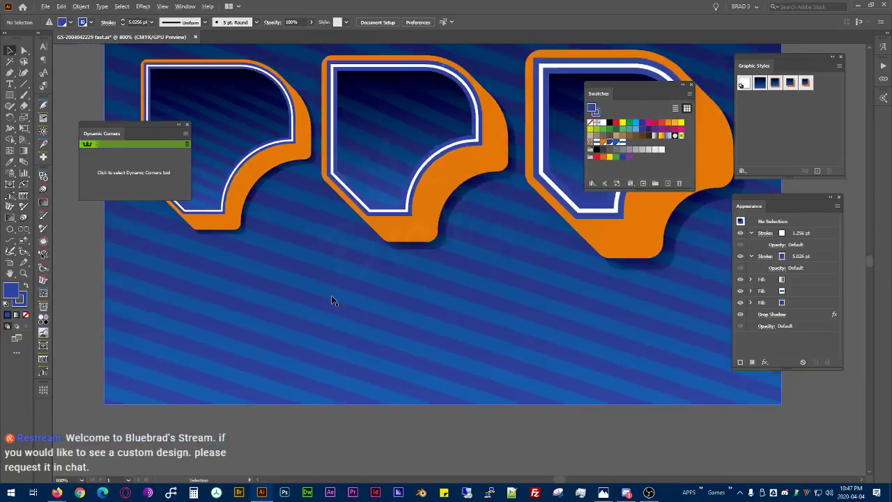
pyautogui.press('p')
pyautogui.click(213, 281)
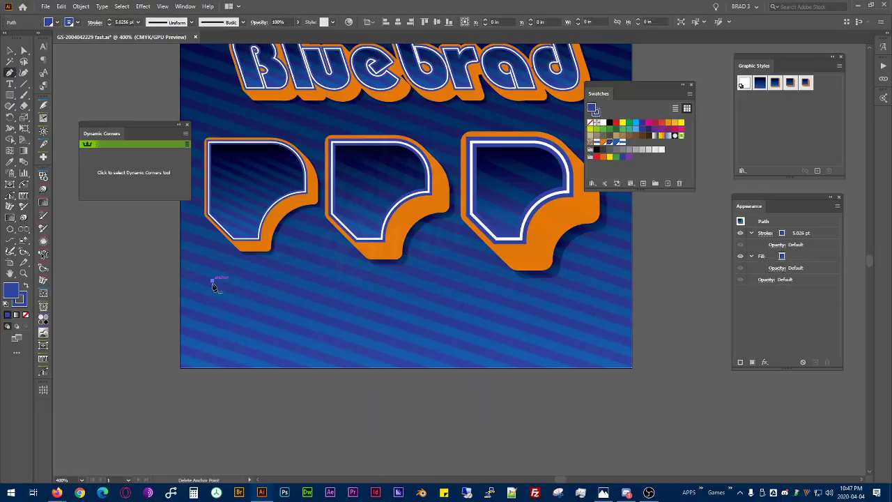
pyautogui.click(212, 331)
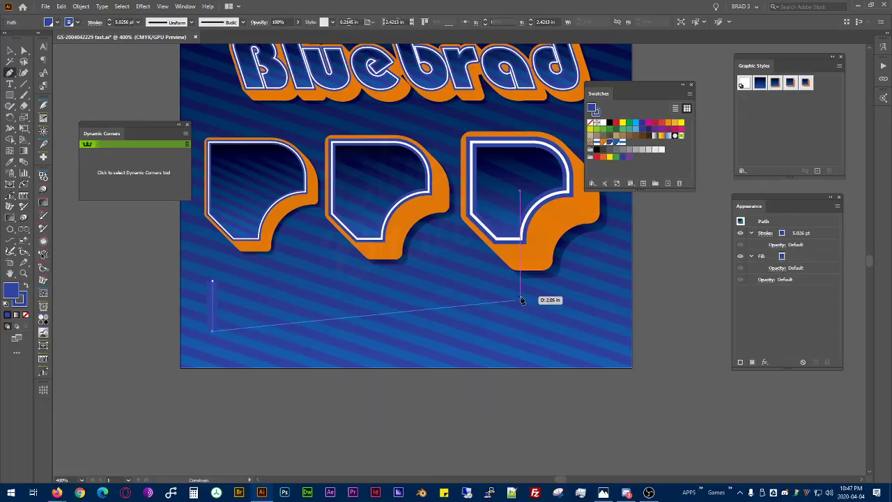
pyautogui.click(519, 297)
pyautogui.click(213, 282)
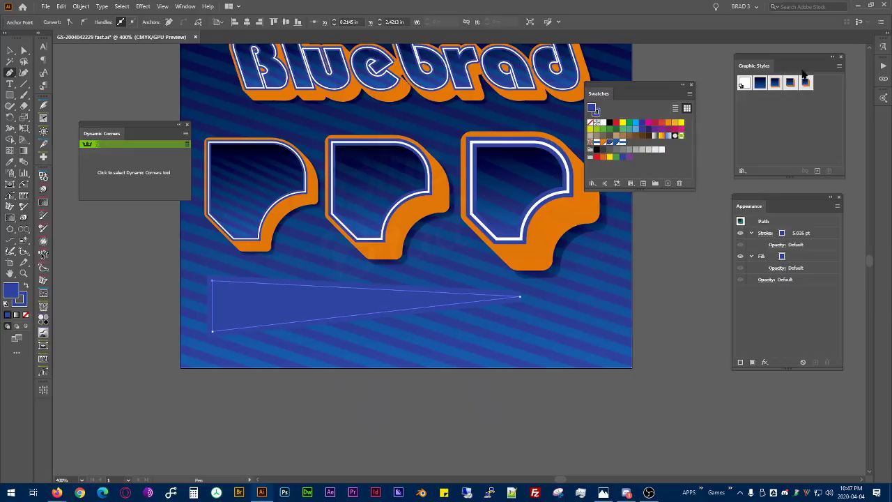
# - Apply the smallest shape's graphic style to the new triangle and deselect it
pyautogui.click(775, 83)
pyautogui.press('v')
pyautogui.click(679, 352)
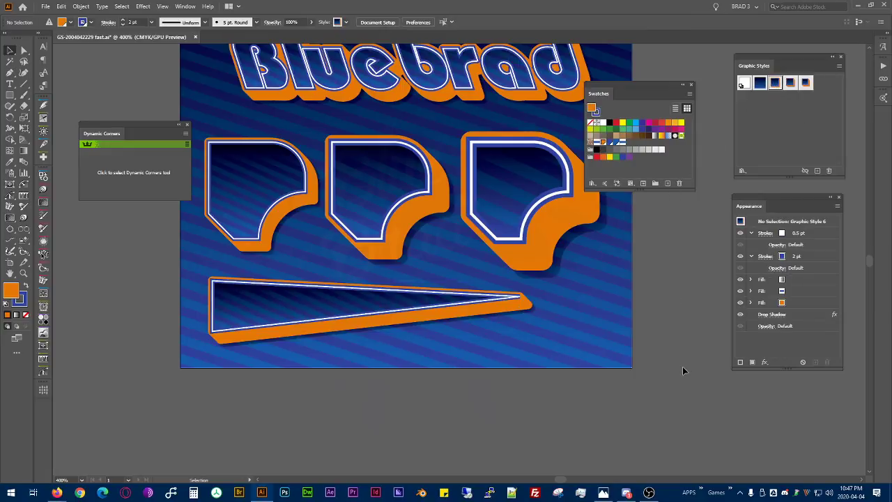
# - Make a second triangle from the first, reshape it to point left, and place it at the artboard's lower right
pyautogui.click(359, 308)
pyautogui.moveTo(359, 308); pyautogui.dragTo(467, 321)
pyautogui.click(672, 311)
pyautogui.press('a')
pyautogui.moveTo(640, 312); pyautogui.dragTo(111, 340)
pyautogui.press('v')
pyautogui.moveTo(301, 321); pyautogui.dragTo(566, 323)
# - Apply the largest graphic style to the second triangle, then raise its lower right corner and extend its tip further left
pyautogui.click(807, 84)
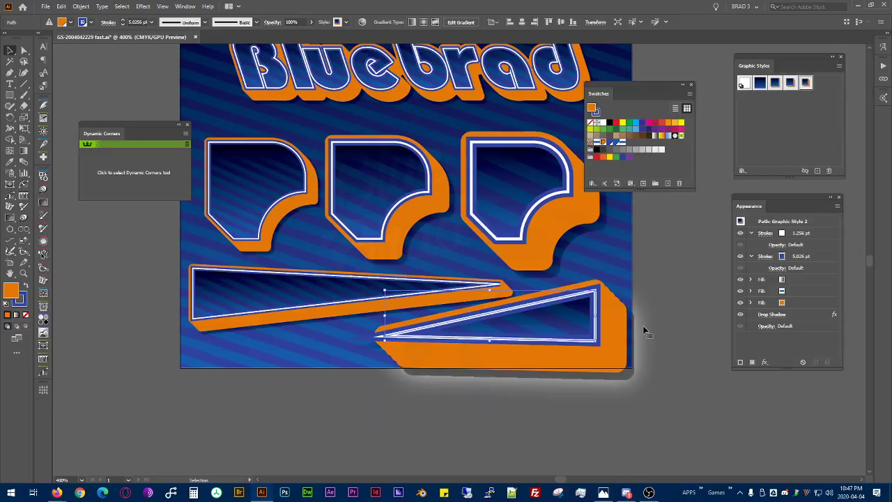
pyautogui.click(664, 331)
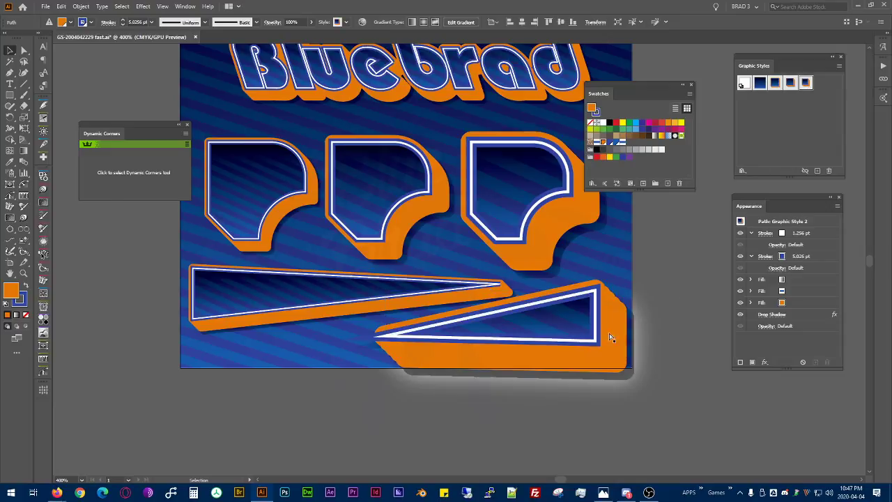
pyautogui.press('a')
pyautogui.moveTo(595, 341); pyautogui.dragTo(595, 315)
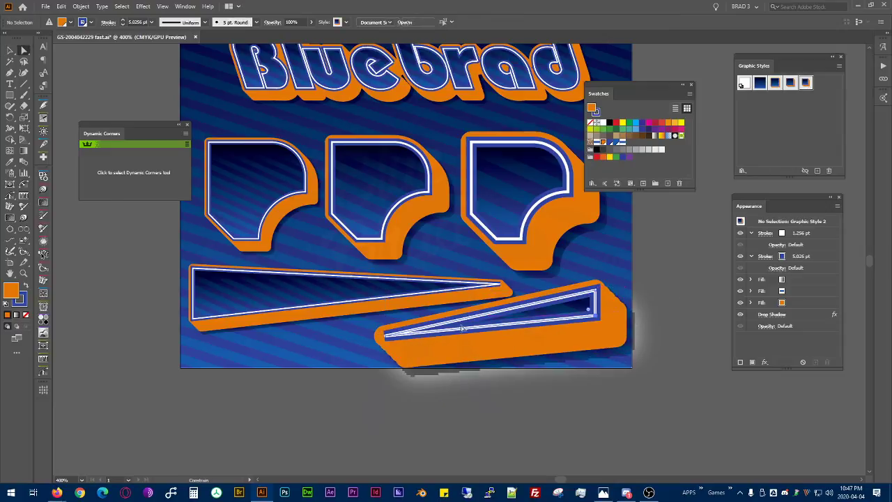
pyautogui.moveTo(384, 337); pyautogui.dragTo(278, 328)
pyautogui.click(514, 402)
pyautogui.press('v')
# - Fine-tune the right end of the lower triangle by repositioning its bottom corner point
pyautogui.scroll(-1, 662, 278)
pyautogui.moveTo(662, 261); pyautogui.dragTo(544, 348)
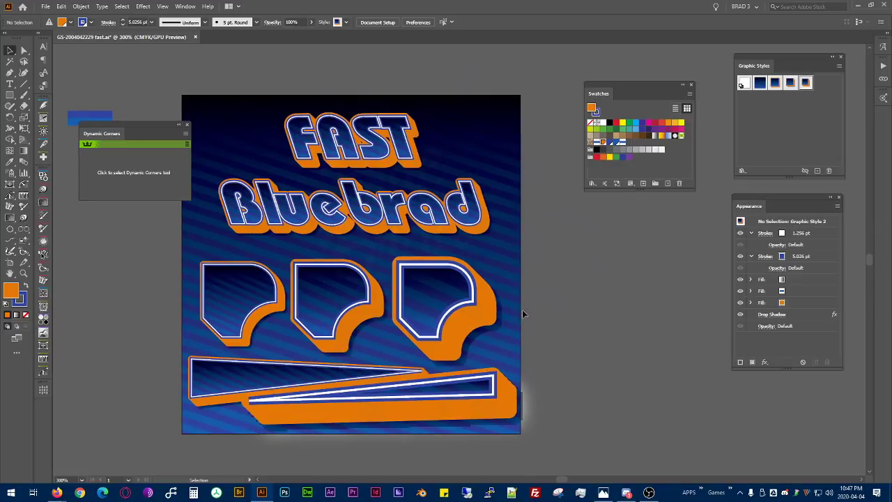
pyautogui.scroll(3, 478, 412)
pyautogui.press('a')
pyautogui.moveTo(552, 269); pyautogui.dragTo(555, 368)
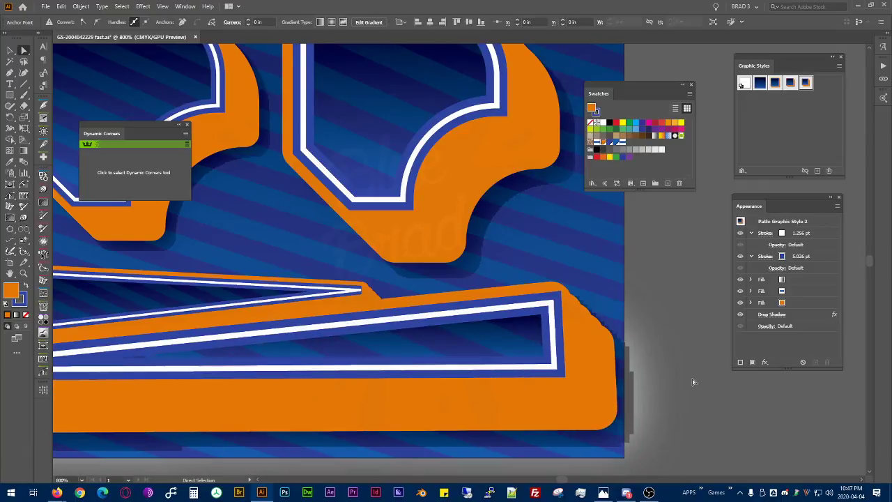
pyautogui.click(692, 382)
# - Select the row of three shapes and move it up slightly toward the Bluebrad lettering
pyautogui.scroll(-3, 685, 324)
pyautogui.moveTo(651, 267); pyautogui.dragTo(579, 334)
pyautogui.scroll(5, 480, 209)
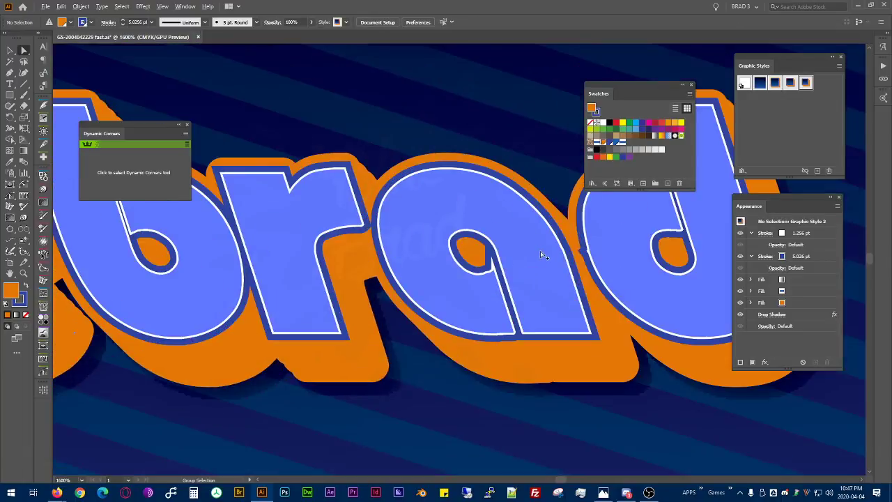
pyautogui.scroll(-5, 540, 250)
pyautogui.moveTo(531, 352); pyautogui.dragTo(456, 285)
pyautogui.press('v')
pyautogui.click(424, 315)
pyautogui.keyDown('shift'); pyautogui.click(342, 278); pyautogui.keyUp('shift')
pyautogui.moveTo(359, 269); pyautogui.dragTo(359, 256)
# - Move the upper triangle up closer to the shapes, nudge the lower triangle slightly left, and save the document
pyautogui.click(423, 353)
pyautogui.moveTo(326, 350); pyautogui.dragTo(327, 335)
pyautogui.moveTo(463, 378); pyautogui.dragTo(460, 378)
pyautogui.click(625, 387)
pyautogui.moveTo(600, 303); pyautogui.dragTo(584, 296)
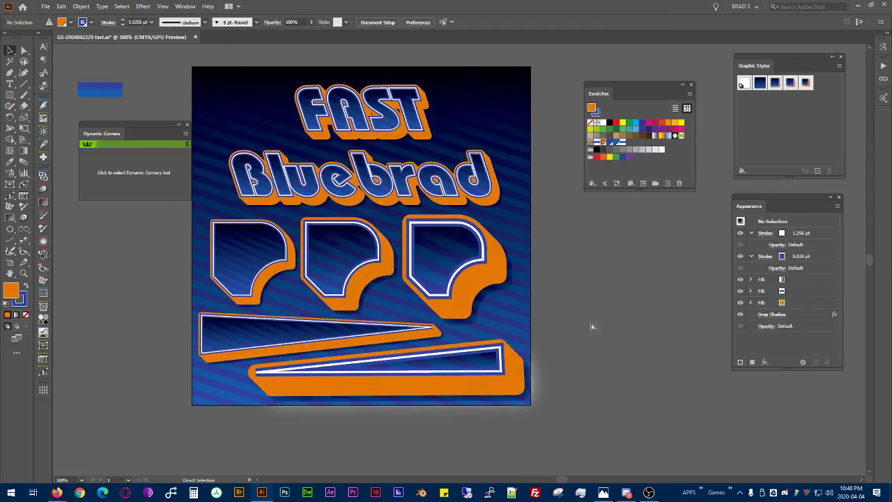
pyautogui.hotkey('ctrl', 's')
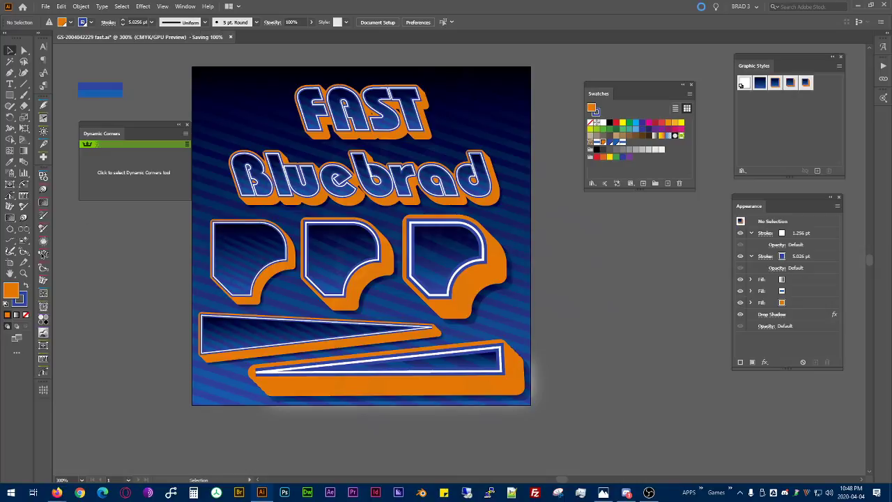